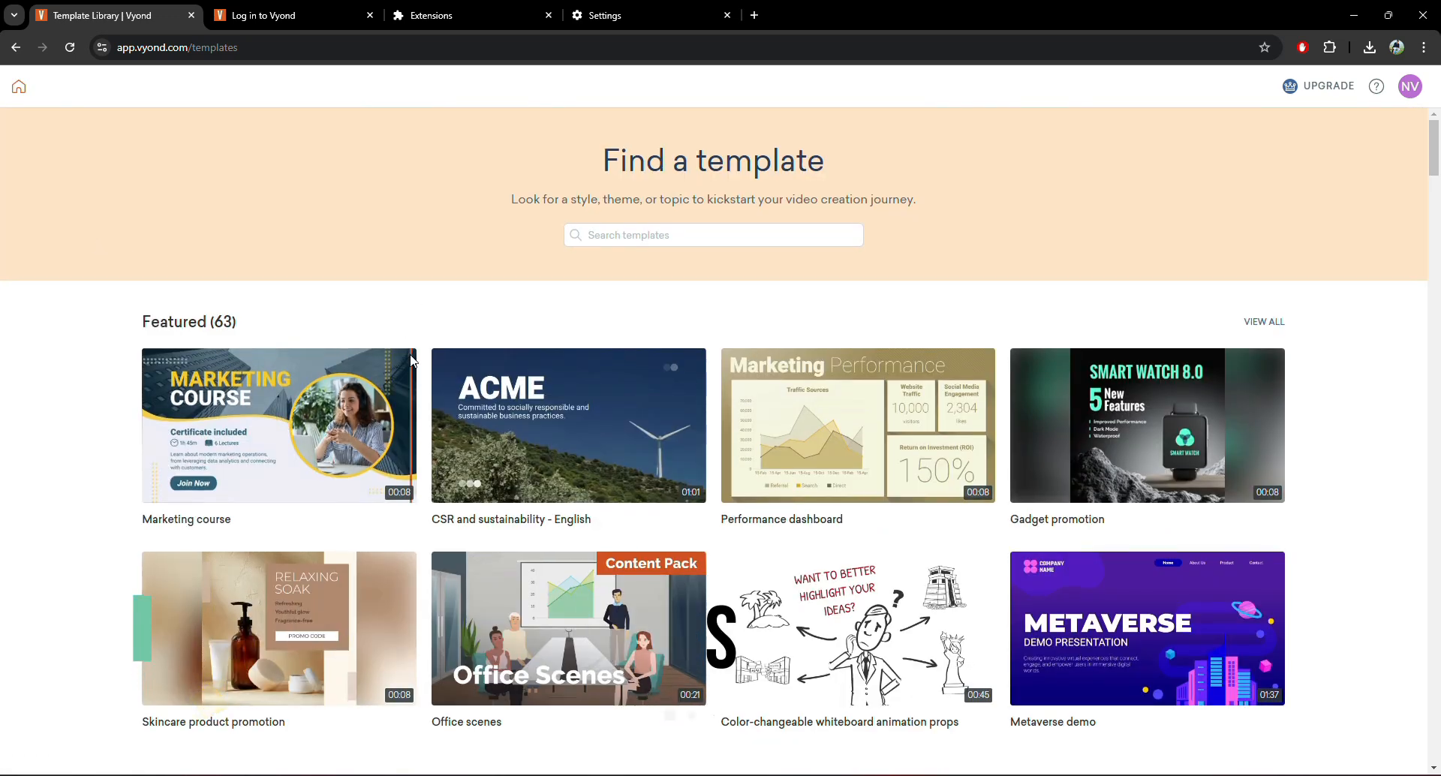
Step: Filter the template library by the Explainer topic and look through its templates
scroll(525, 406, down, 3)
scroll(526, 405, down, 5)
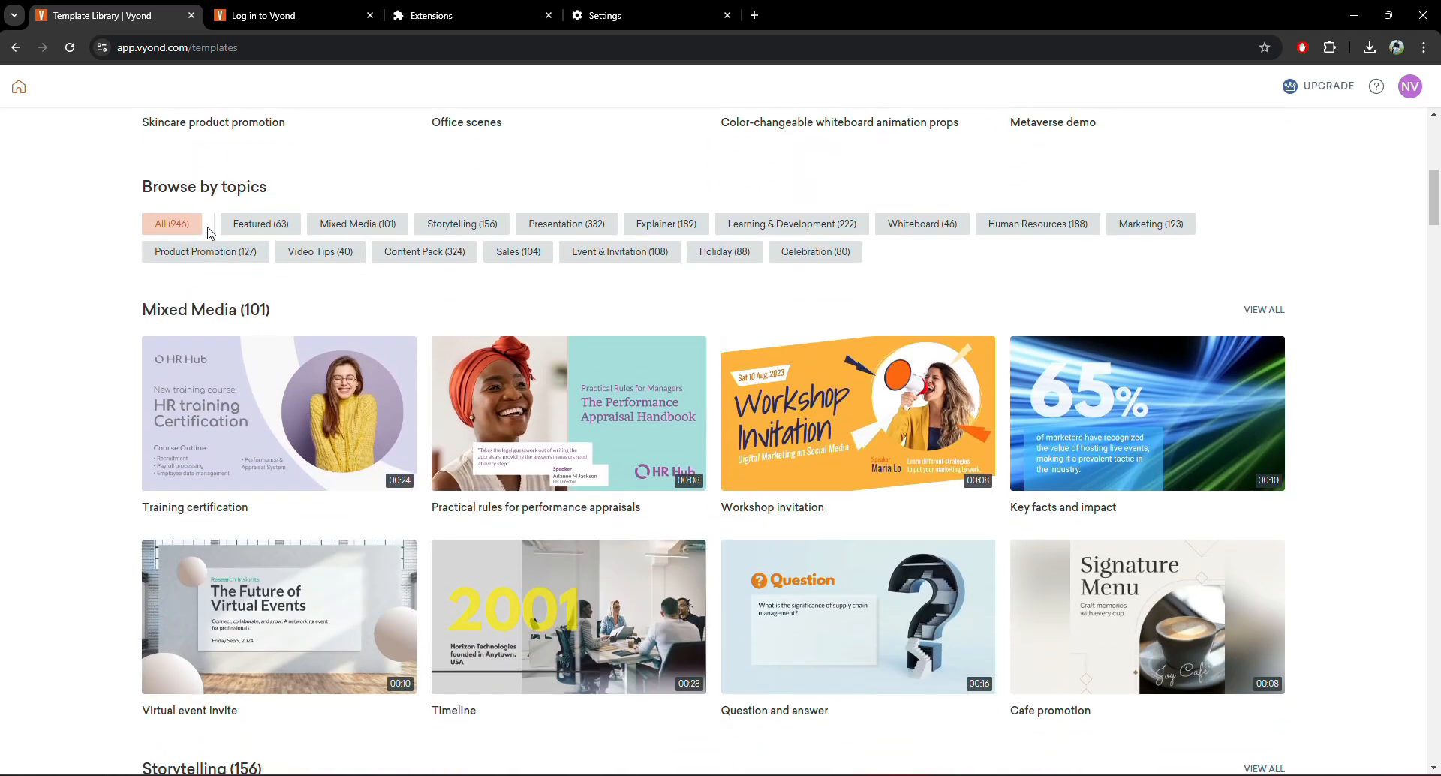
drag(143, 187, 253, 181)
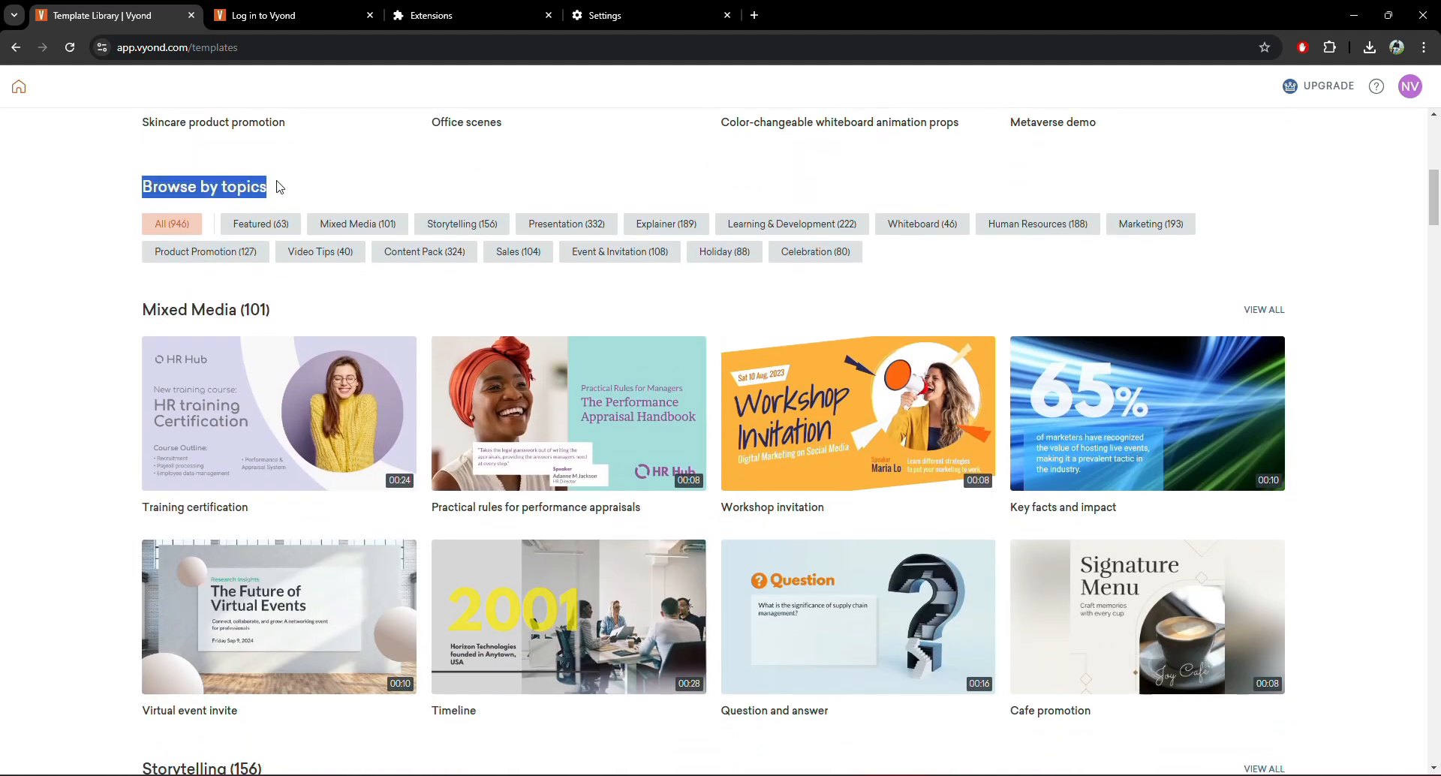
click(224, 188)
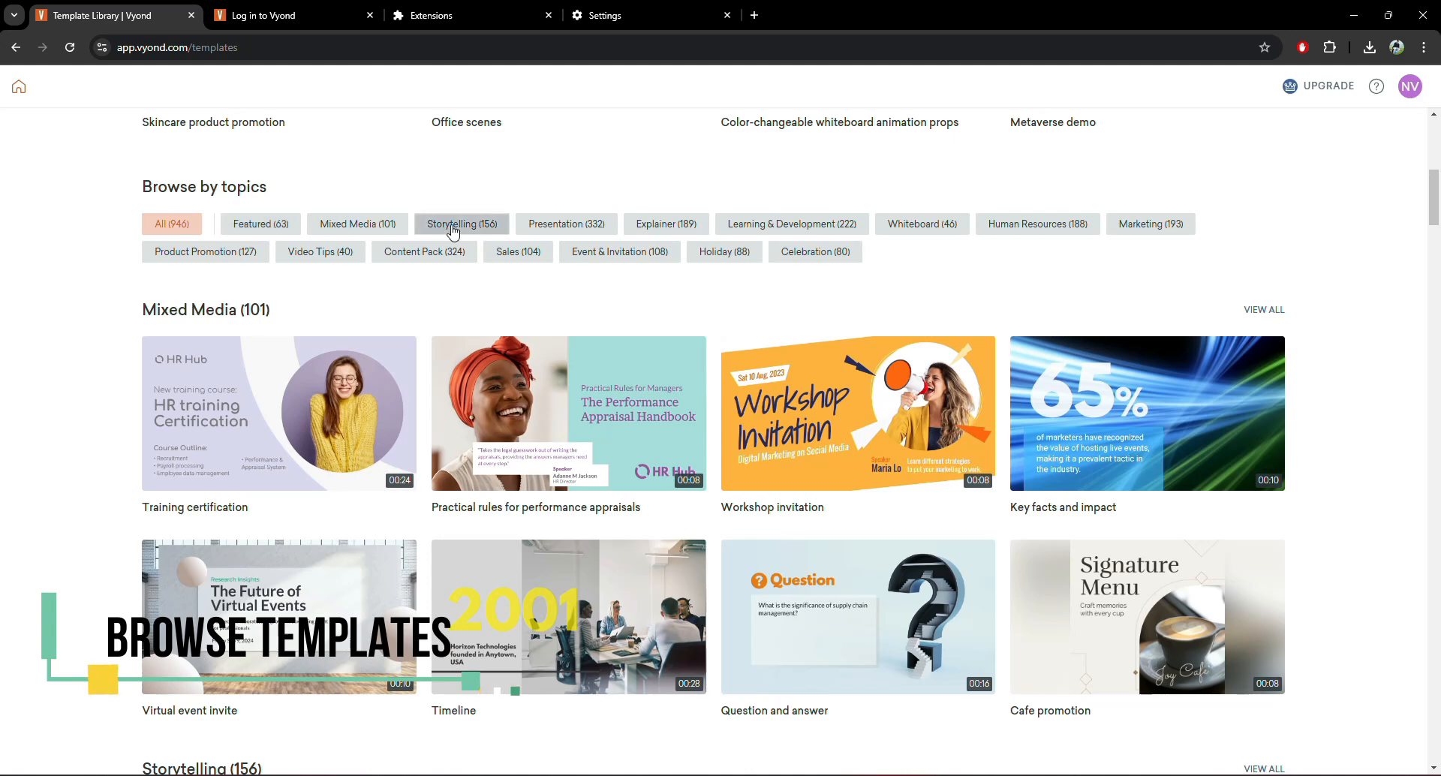
click(646, 226)
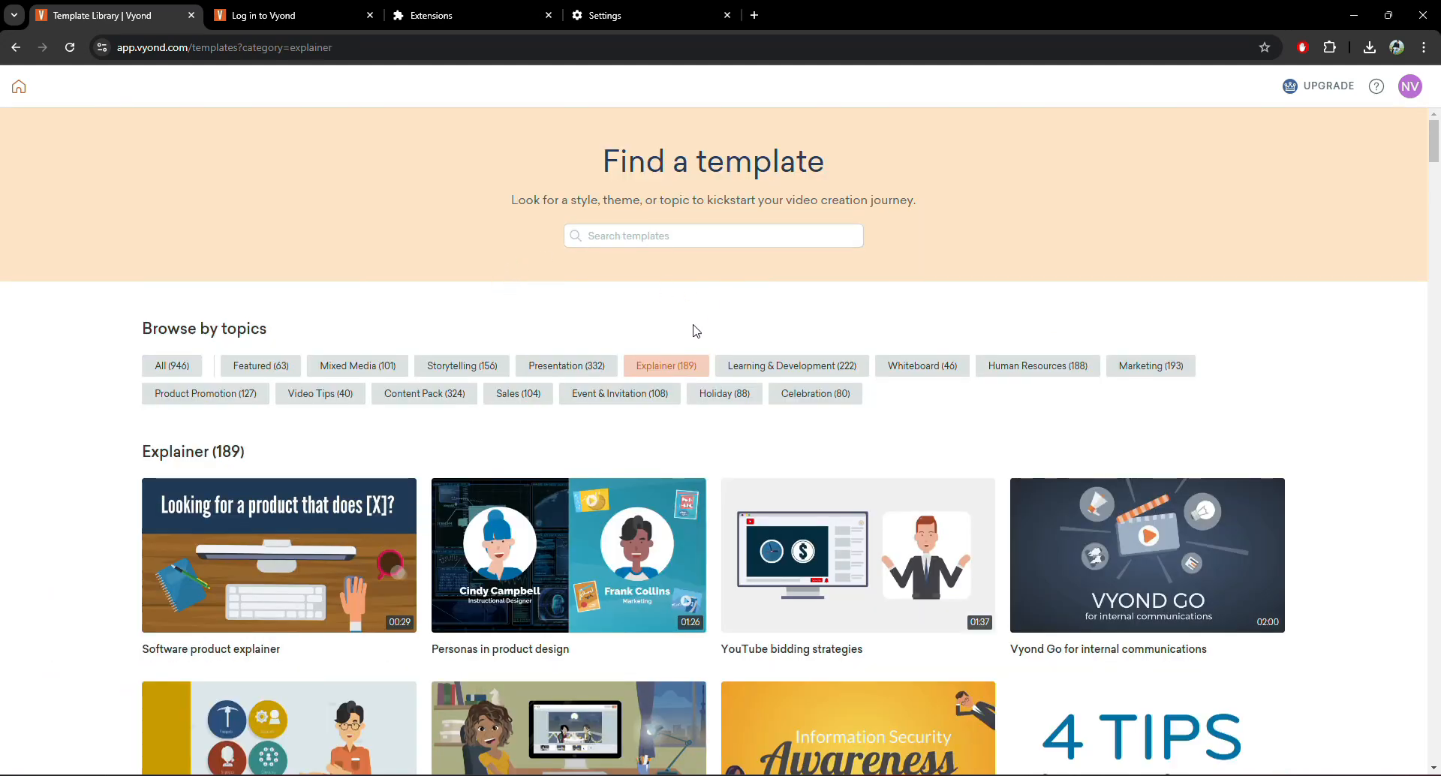
scroll(676, 353, down, 2)
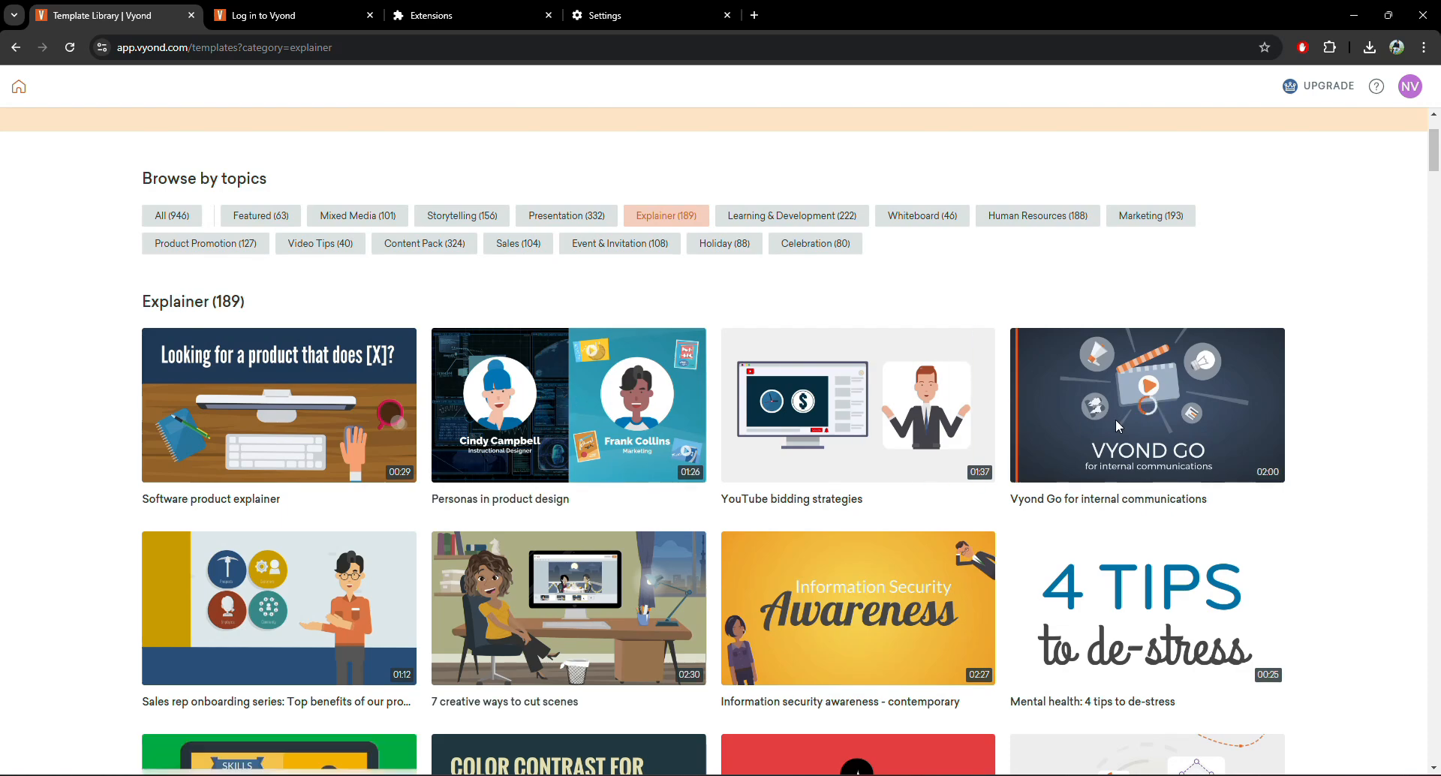
scroll(476, 435, down, 4)
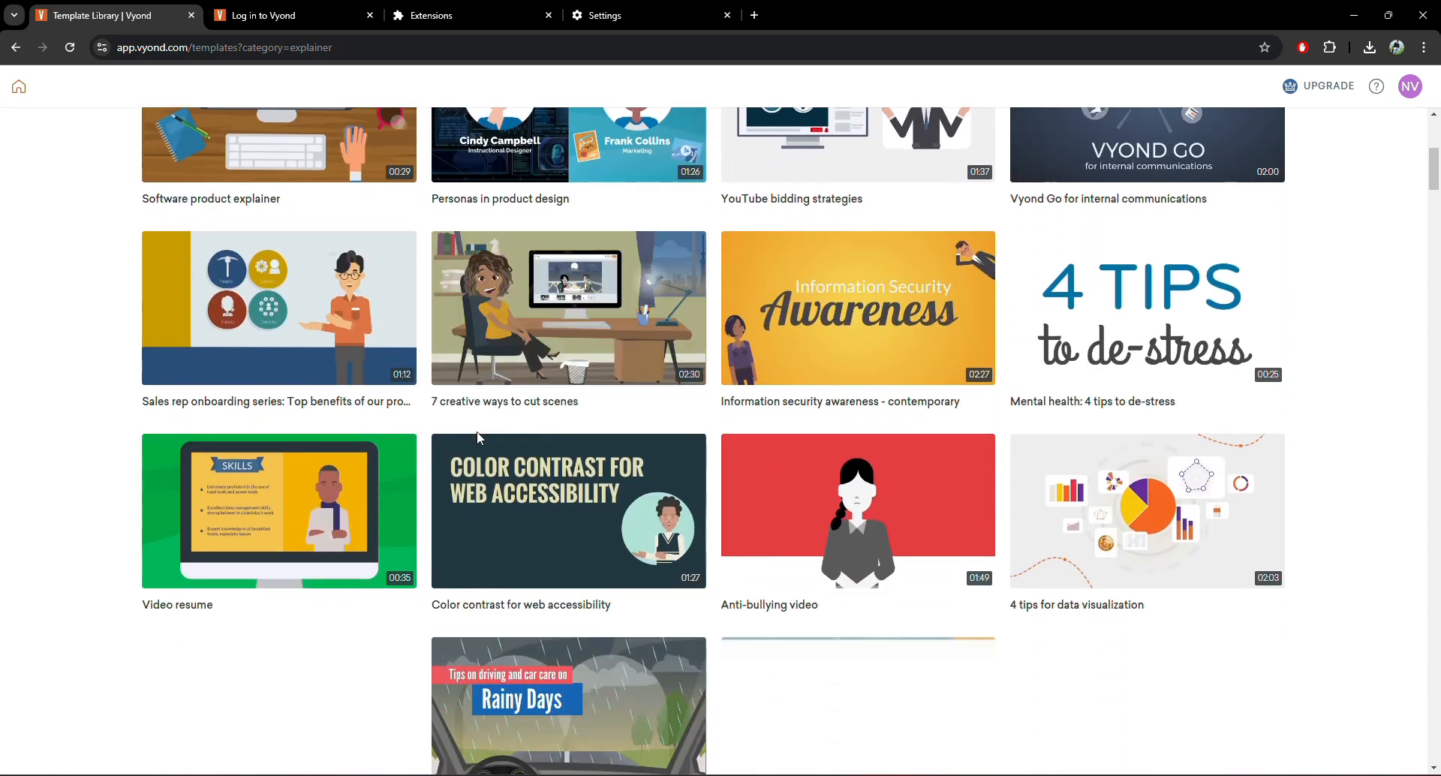
scroll(476, 431, up, 5)
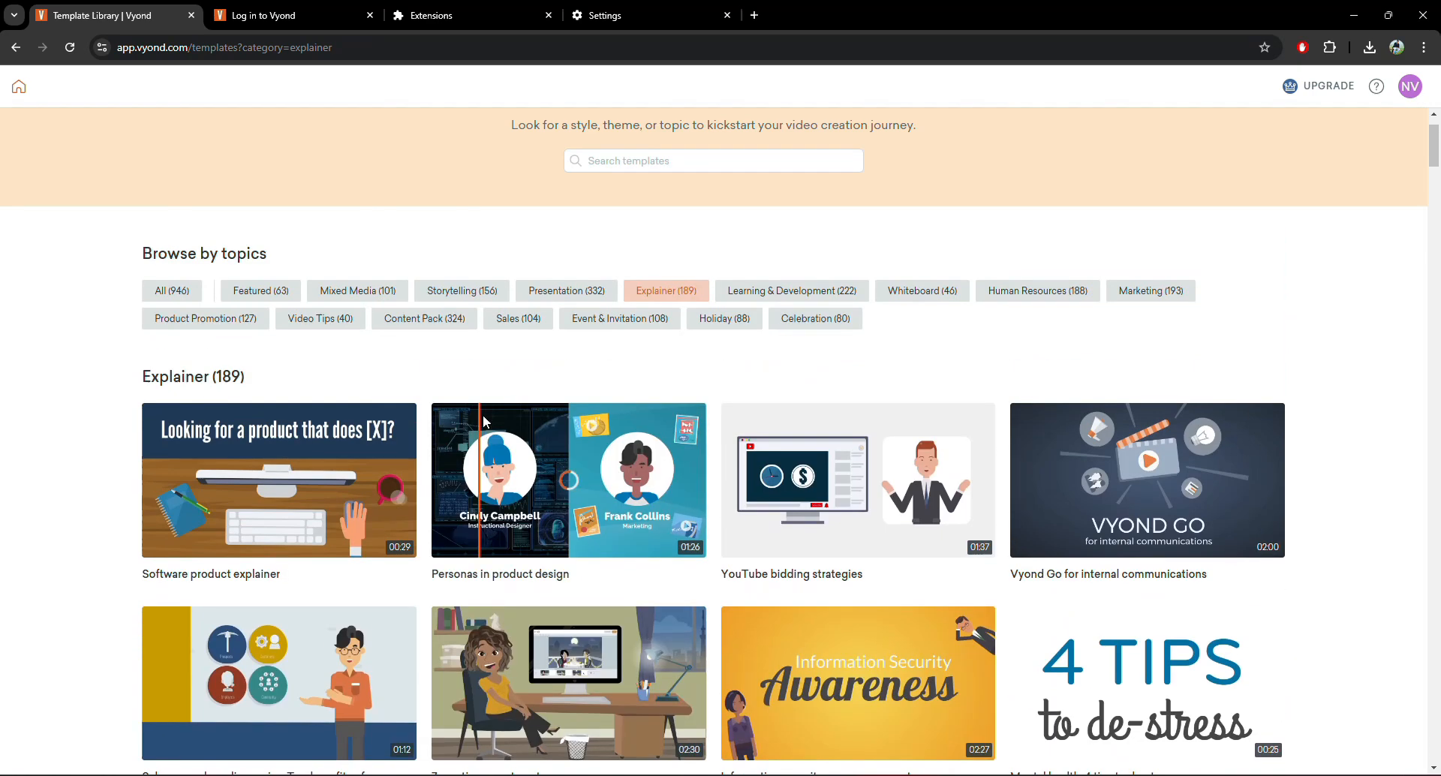
Step: Switch the template topic to Storytelling and browse the templates it offers
click(448, 292)
scroll(503, 420, down, 1)
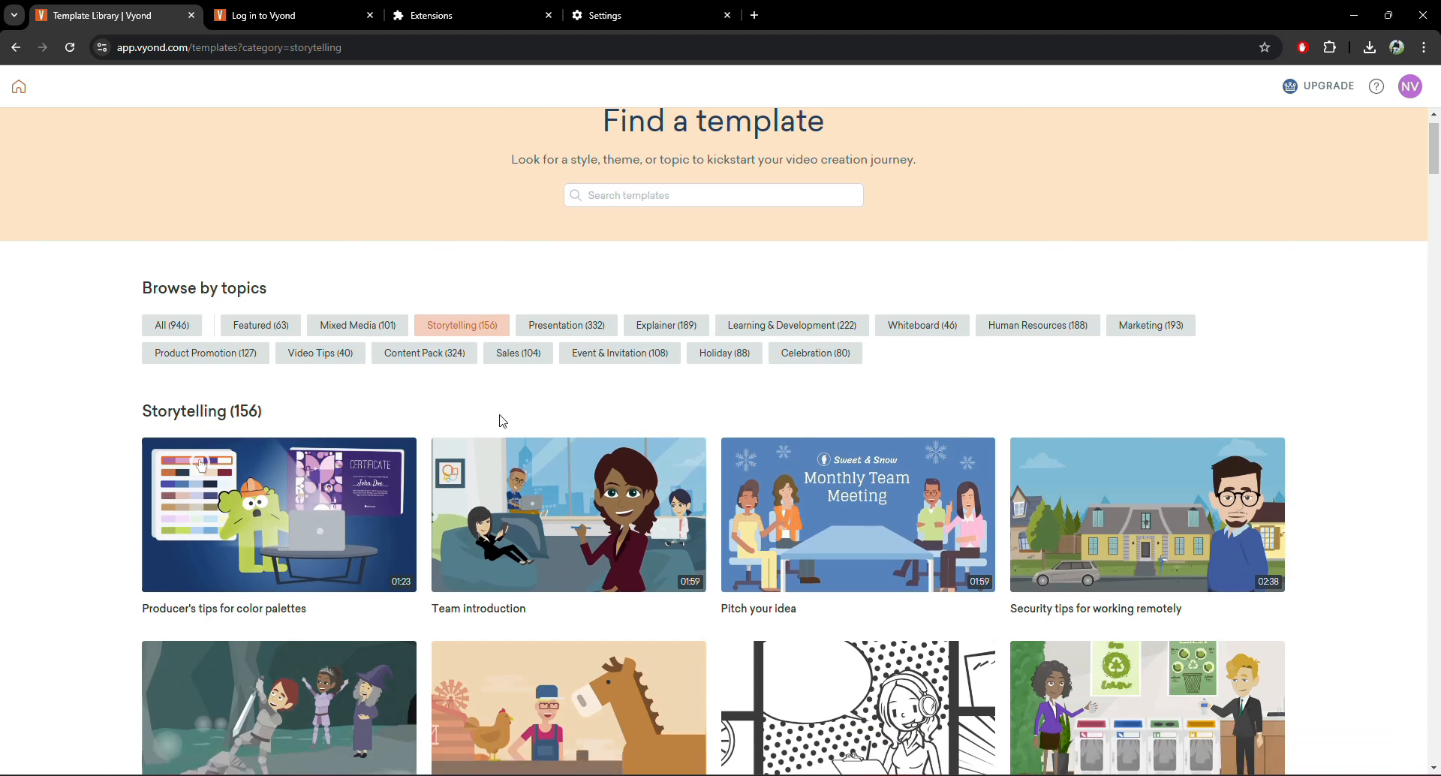
scroll(501, 420, down, 2)
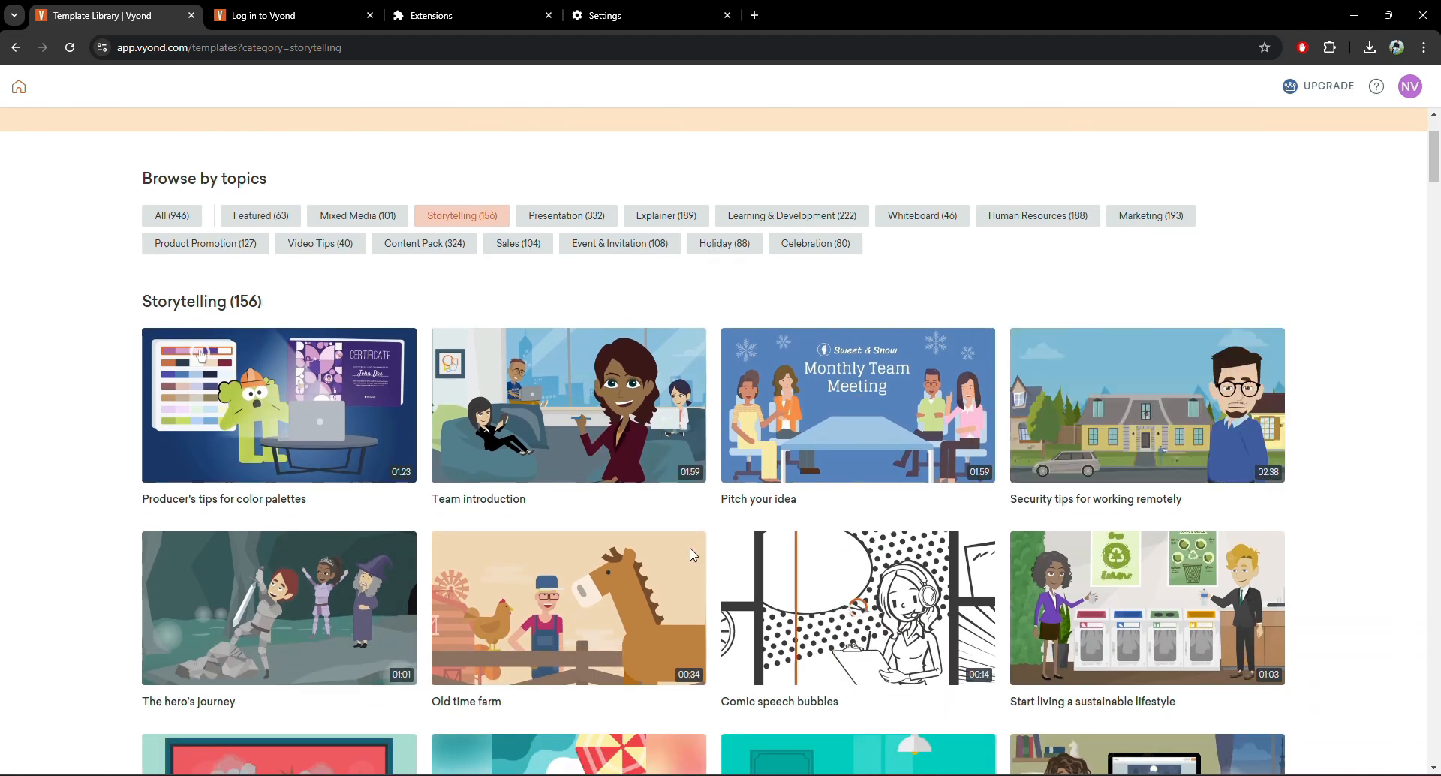
scroll(492, 585, down, 2)
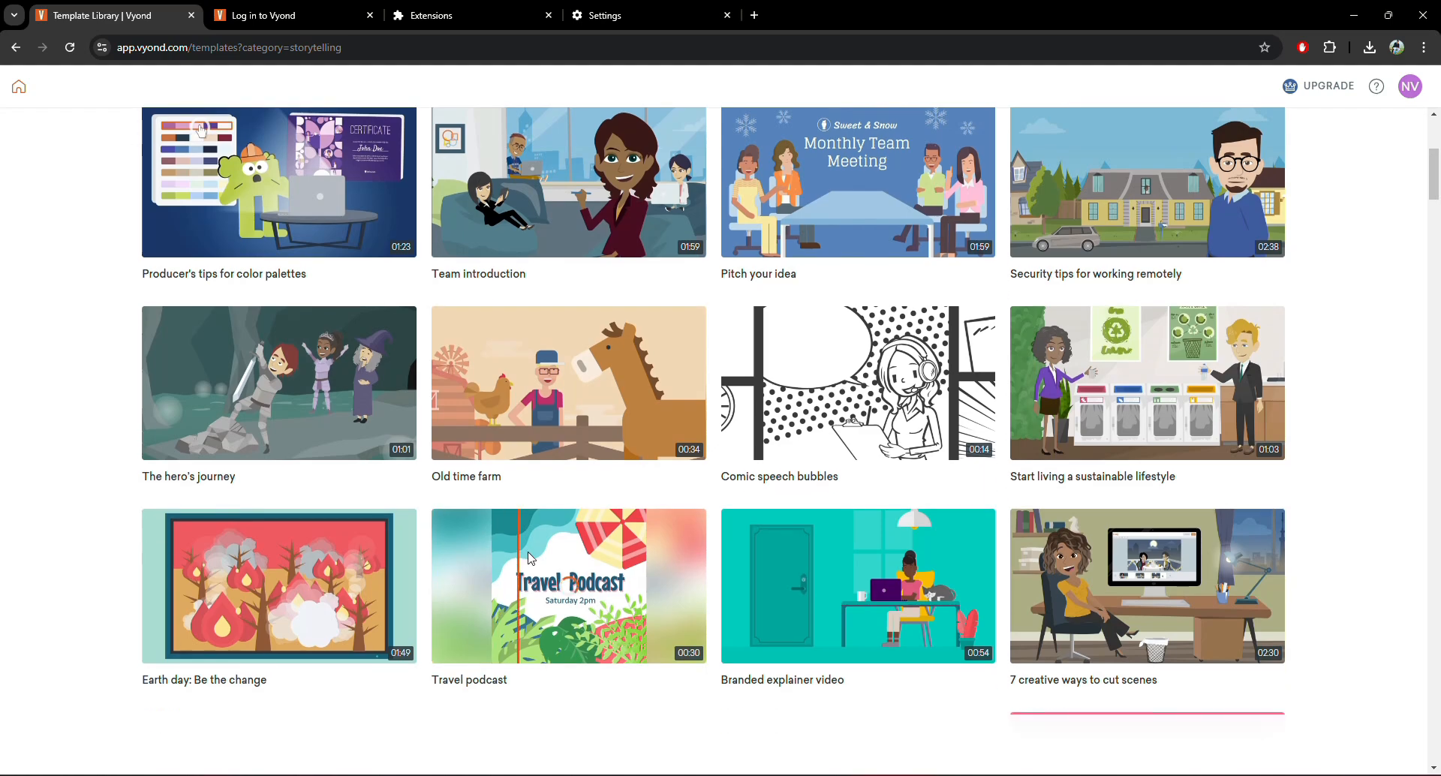
scroll(489, 585, up, 3)
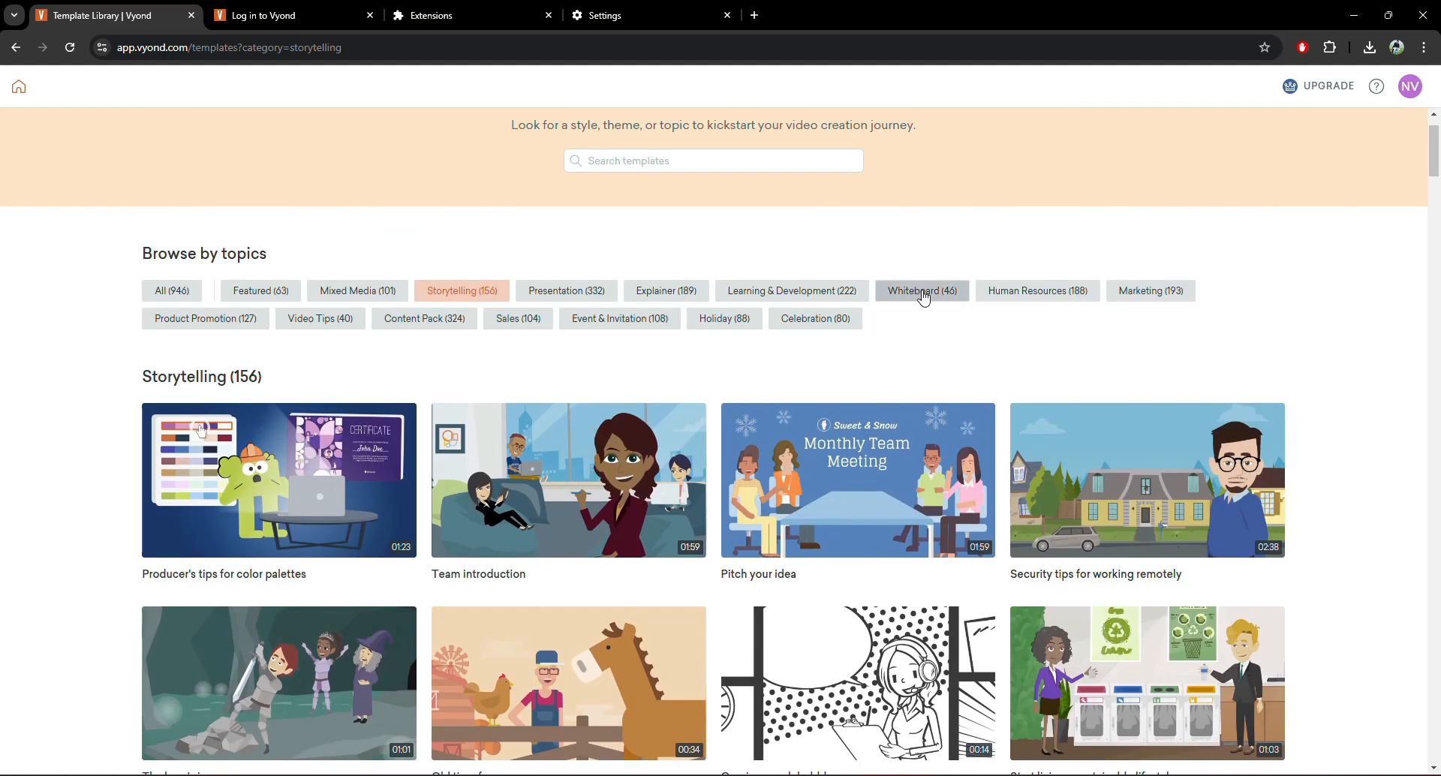
Step: Look at the templates in the Whiteboard, Holiday and Sales topics
click(924, 298)
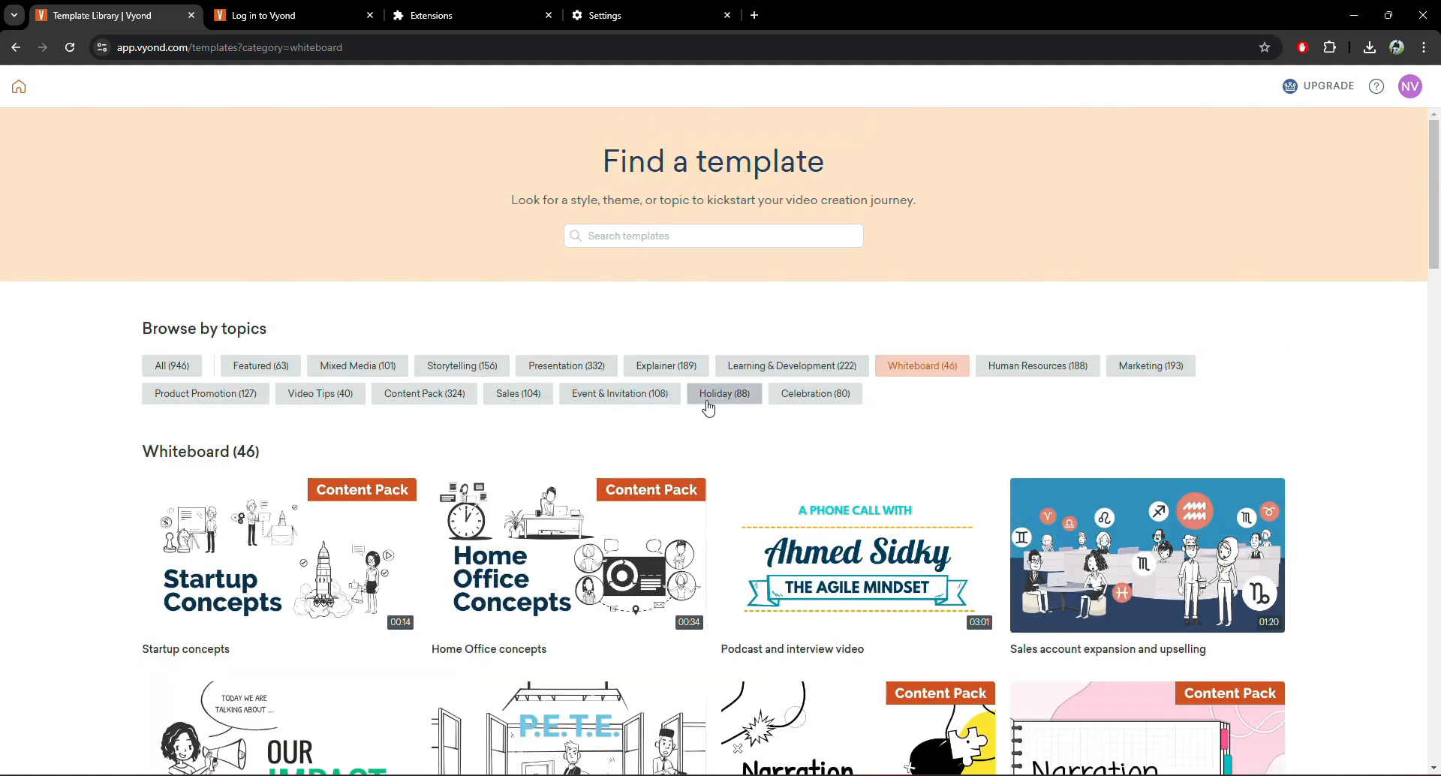
click(732, 397)
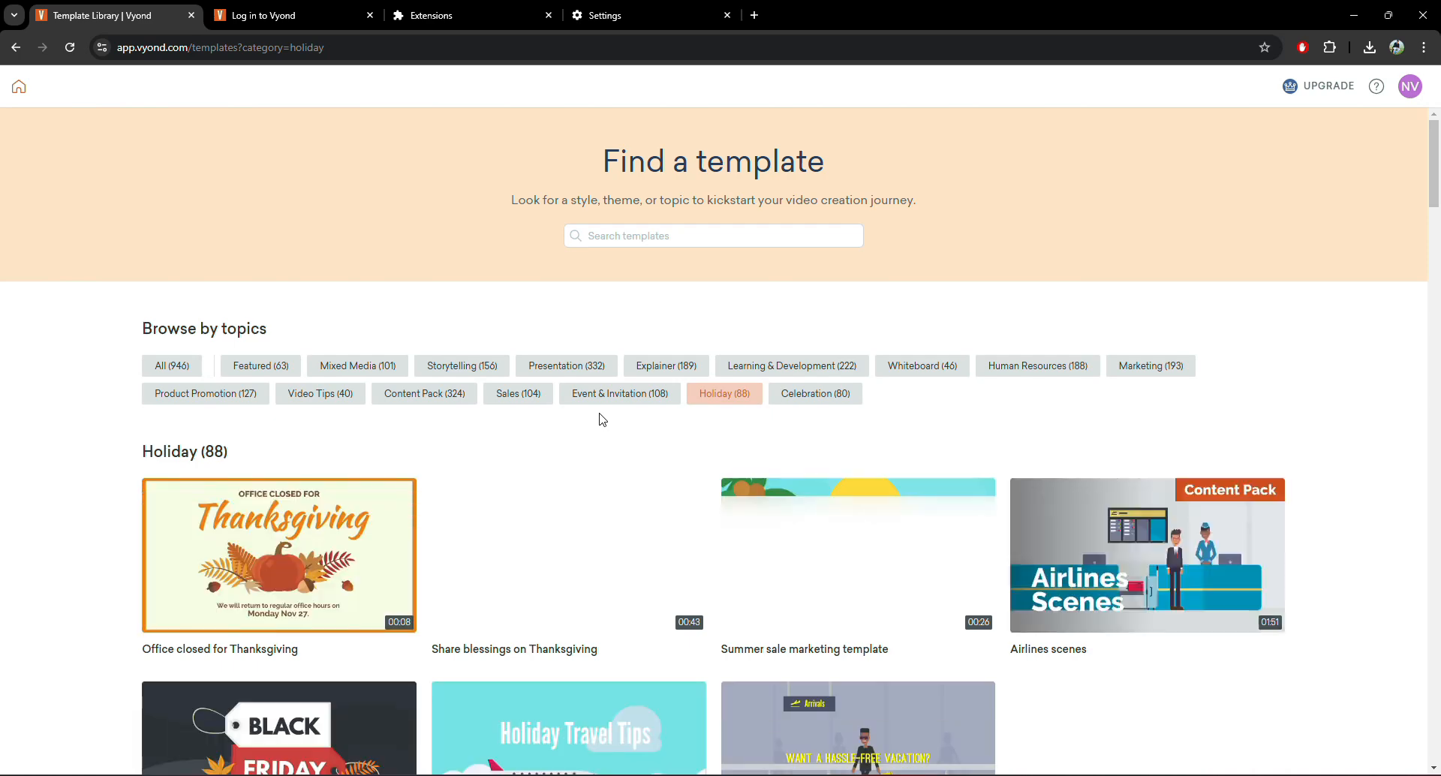
click(528, 404)
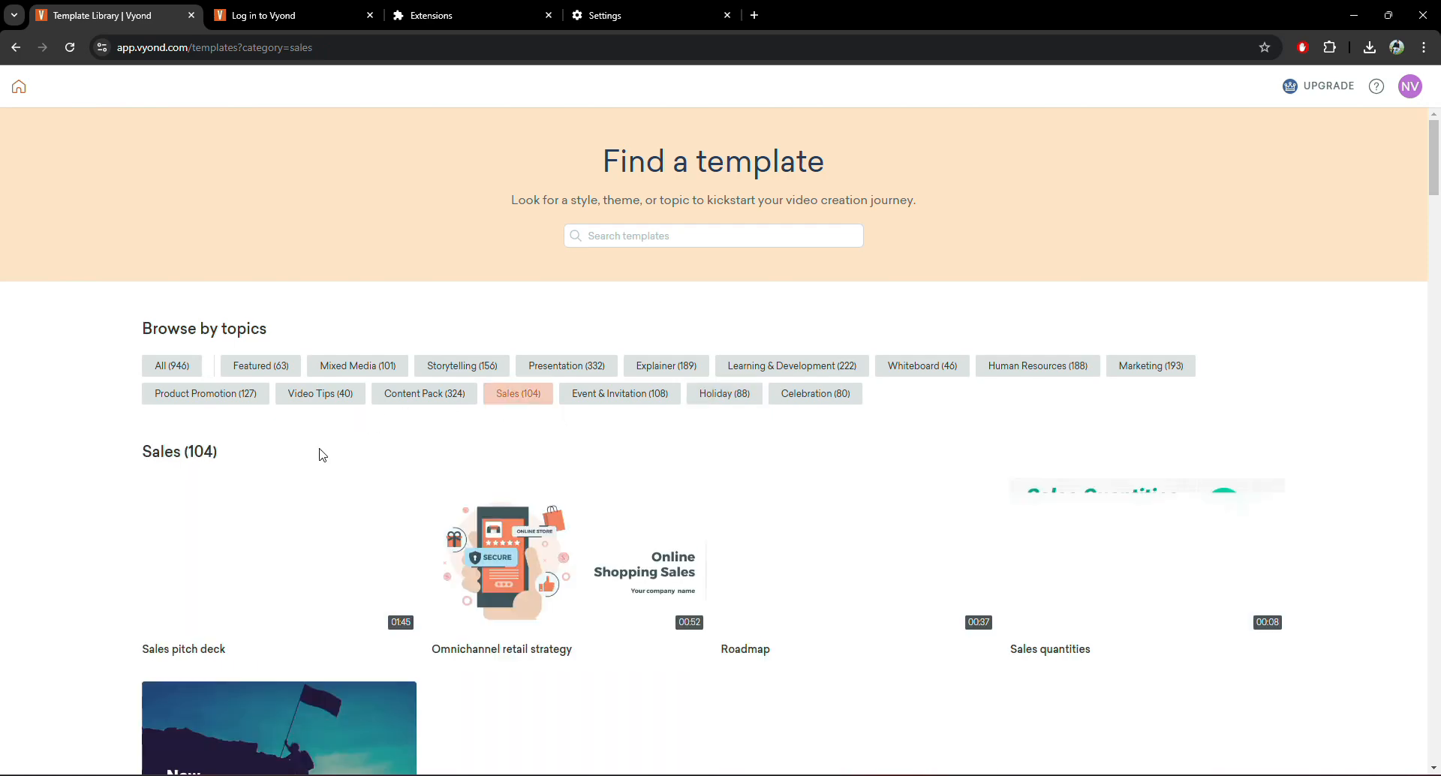
scroll(328, 466, down, 2)
scroll(508, 438, up, 2)
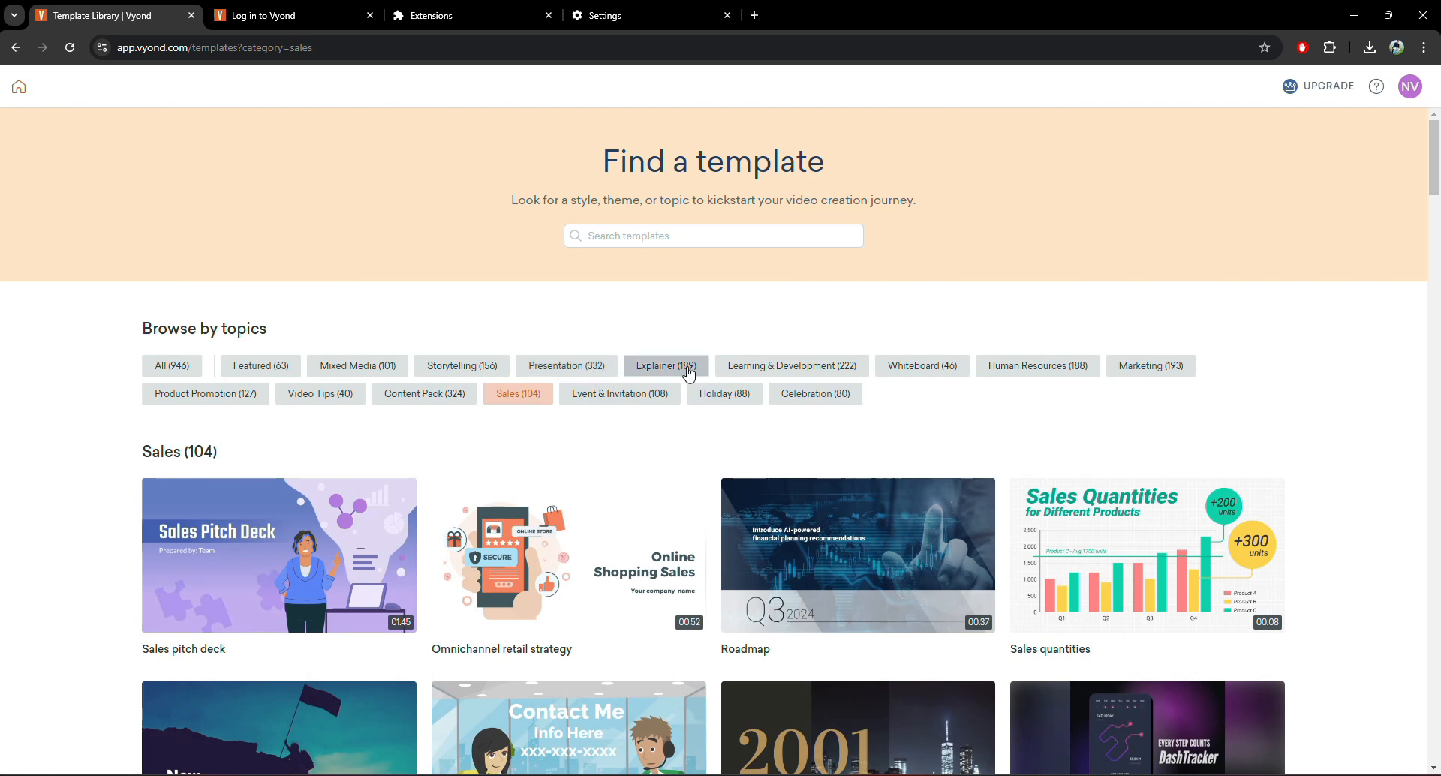
Step: From the Storytelling topic, open the "Security tips for working remotely" template for editing in Studio
click(460, 370)
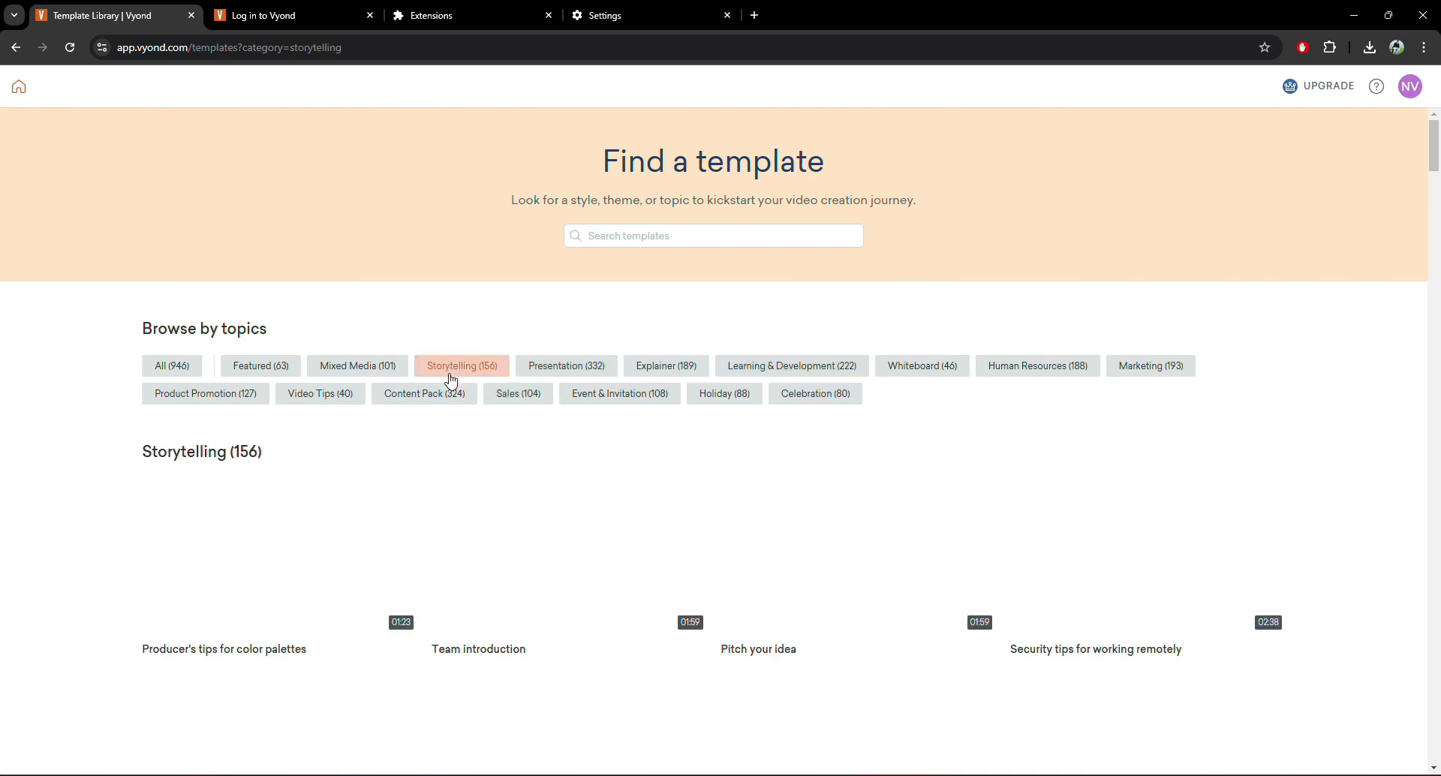
scroll(411, 461, down, 2)
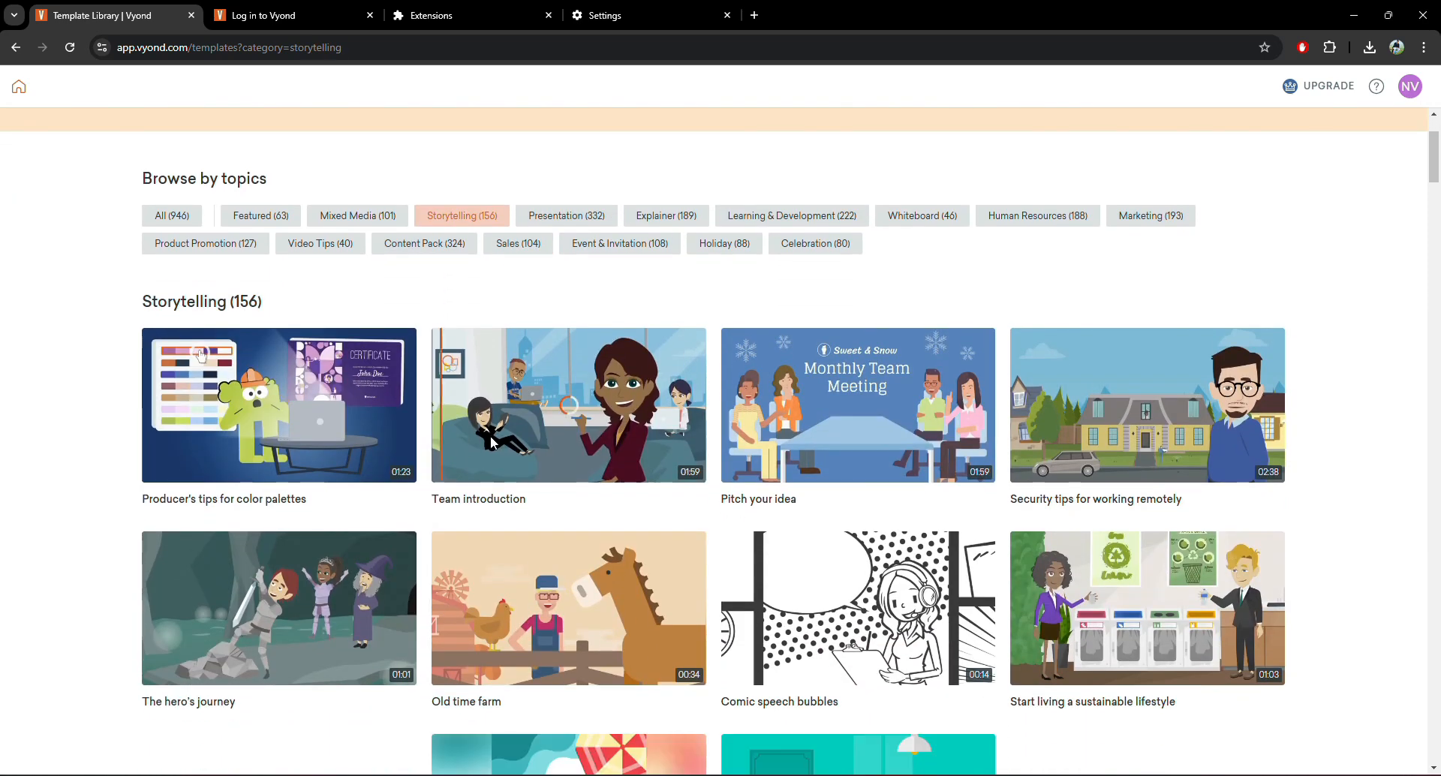
click(1115, 410)
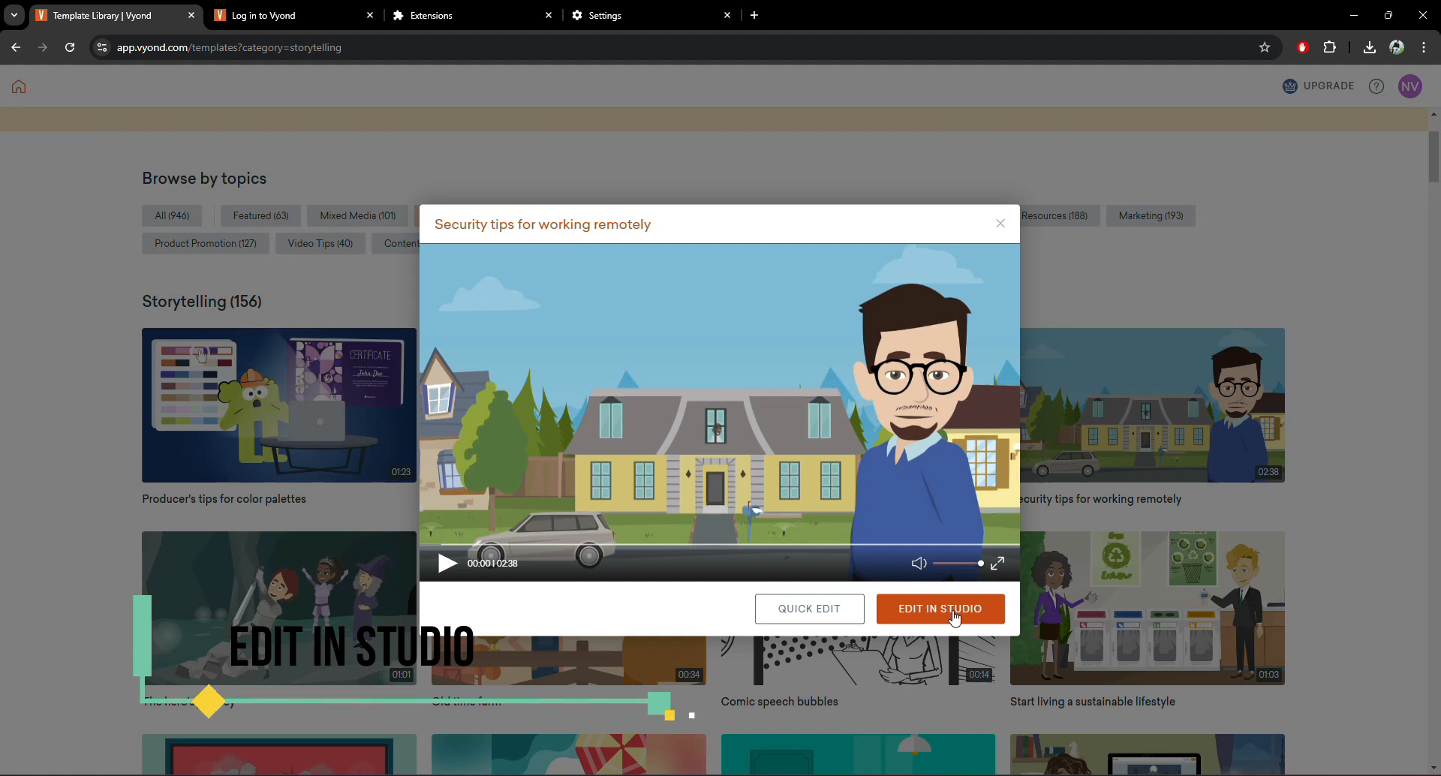
click(936, 611)
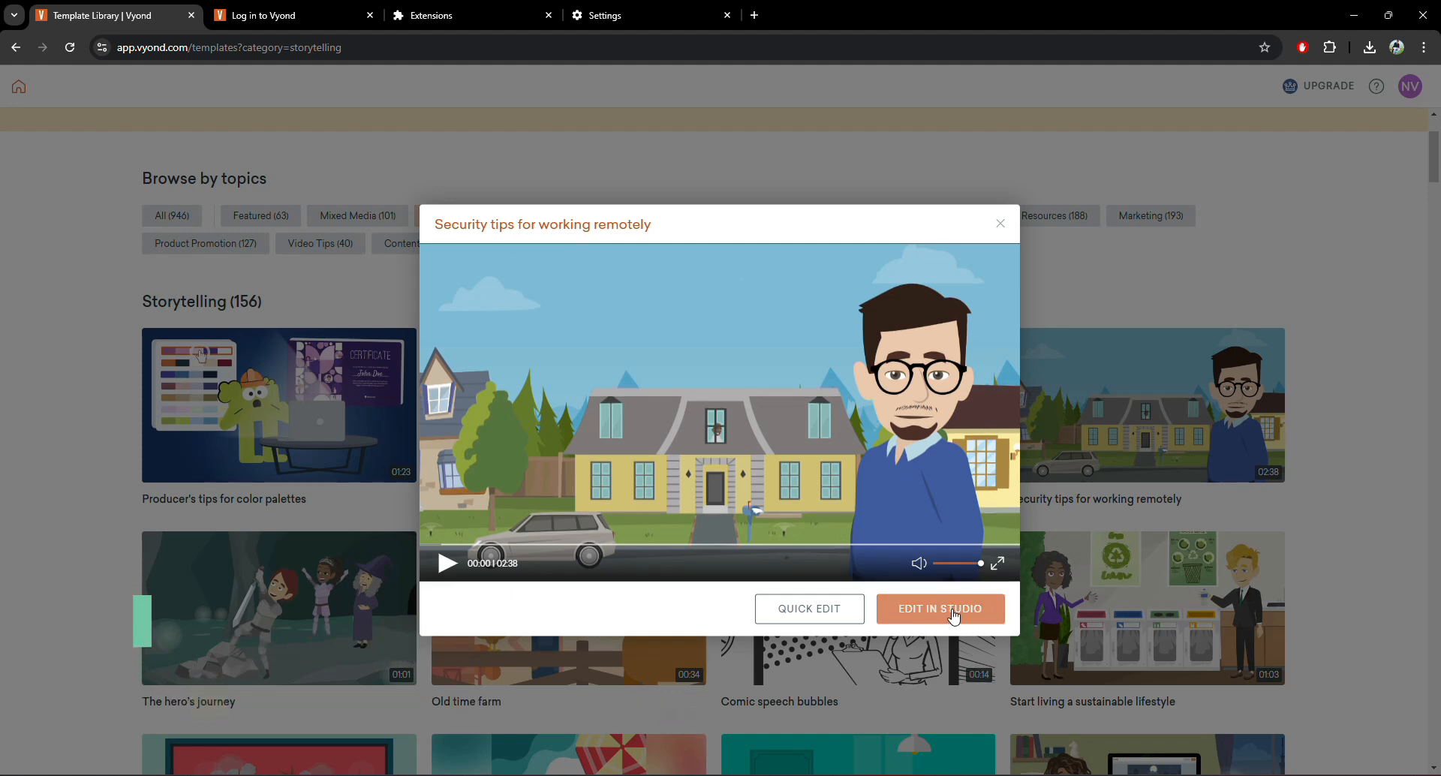
click(954, 606)
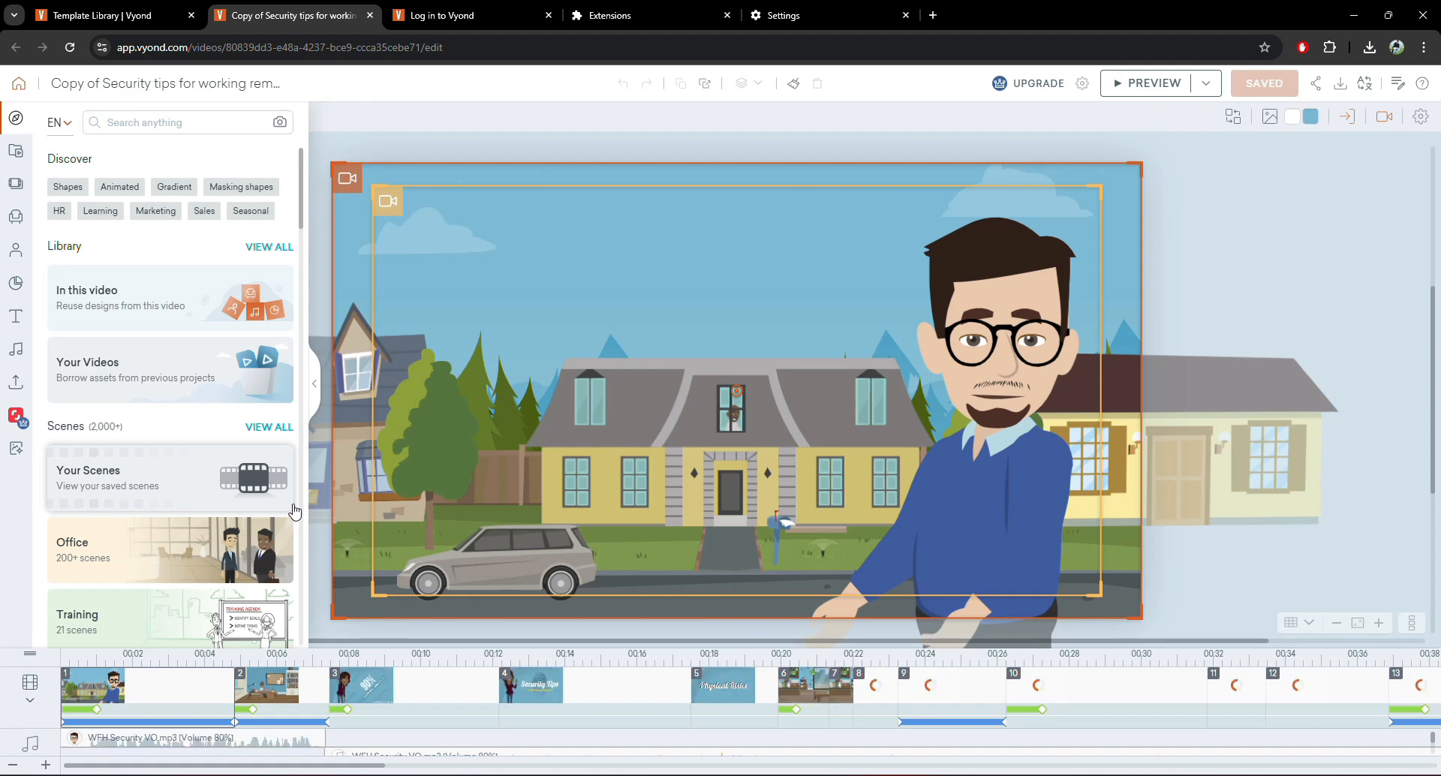
Step: Look over the asset library and scenes 2 and 3 of the video, ending back on scene 1
scroll(117, 491, down, 2)
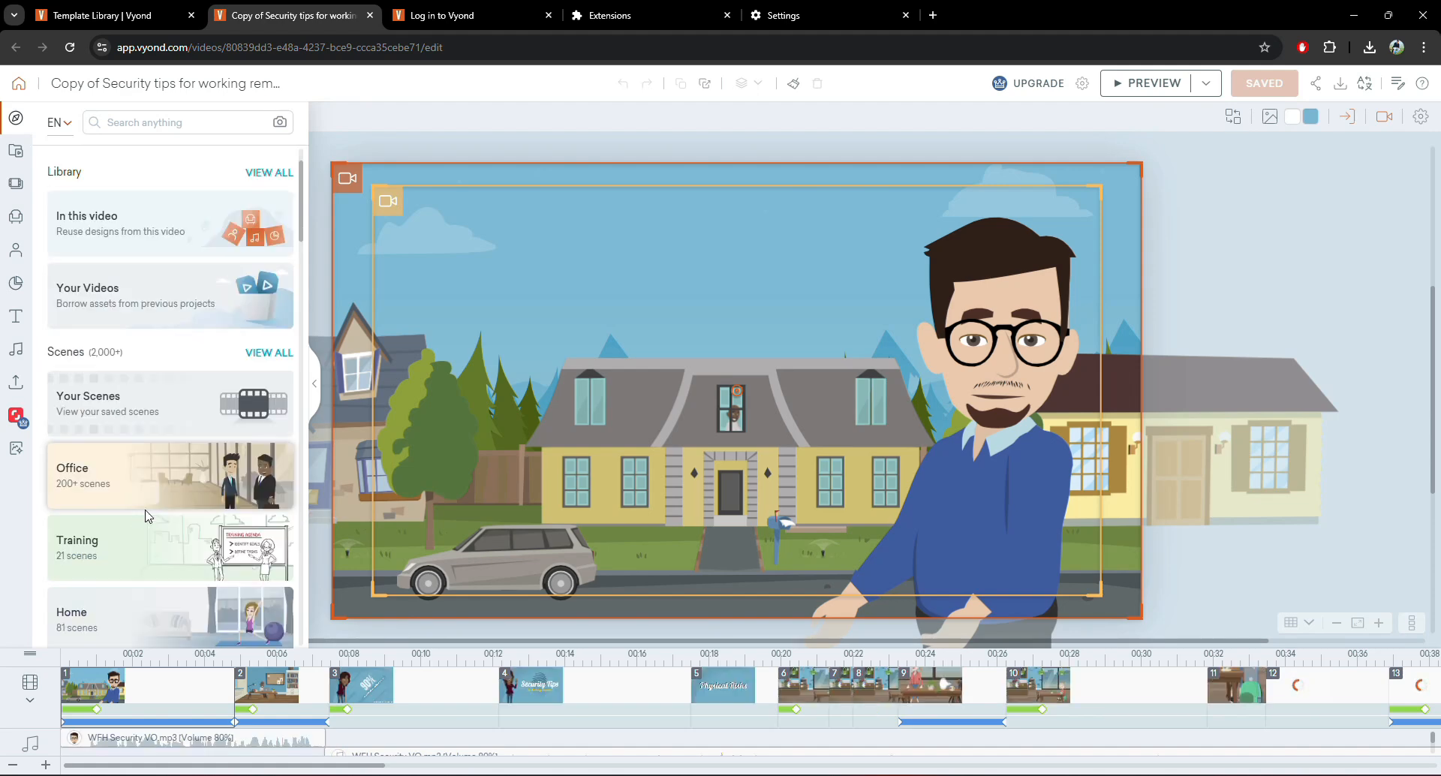
scroll(180, 495, up, 2)
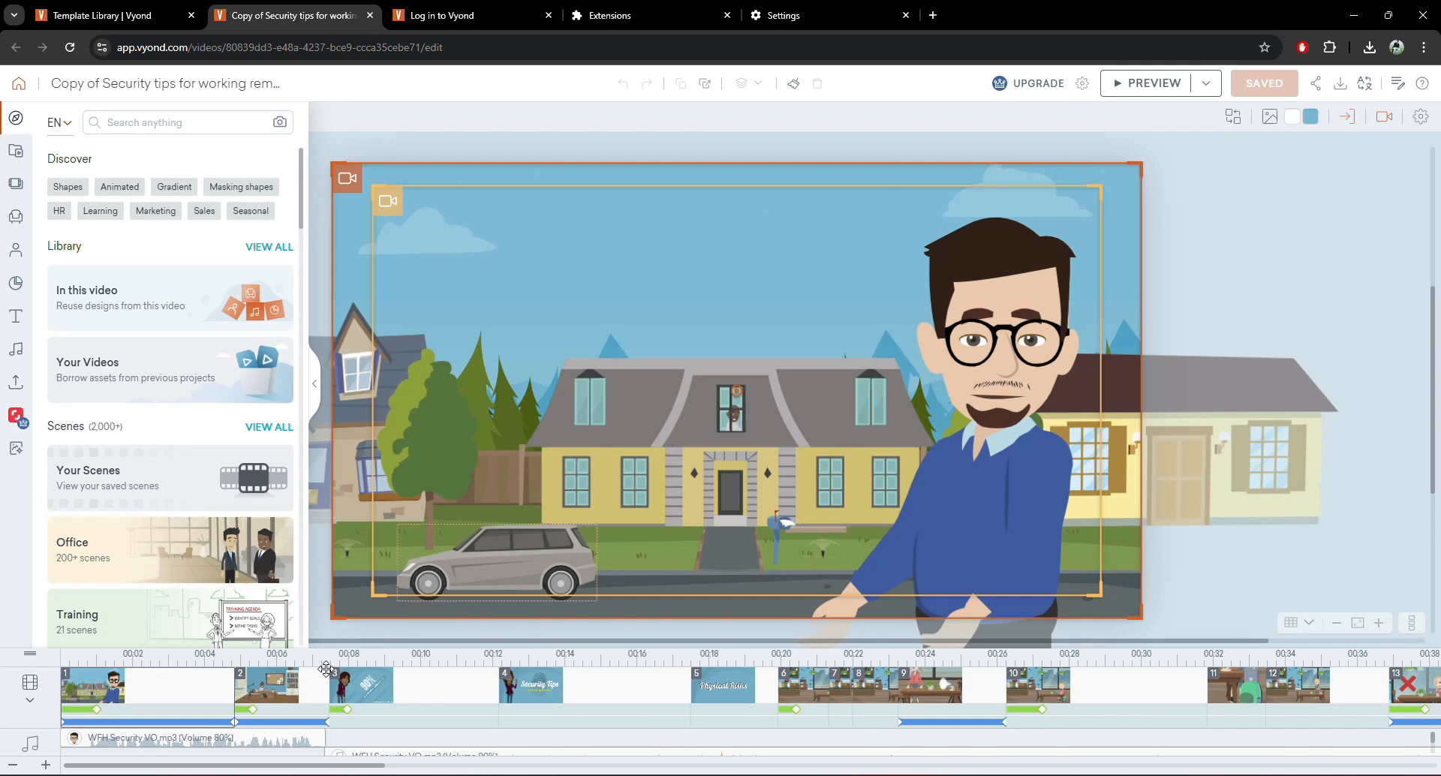
click(284, 701)
click(192, 704)
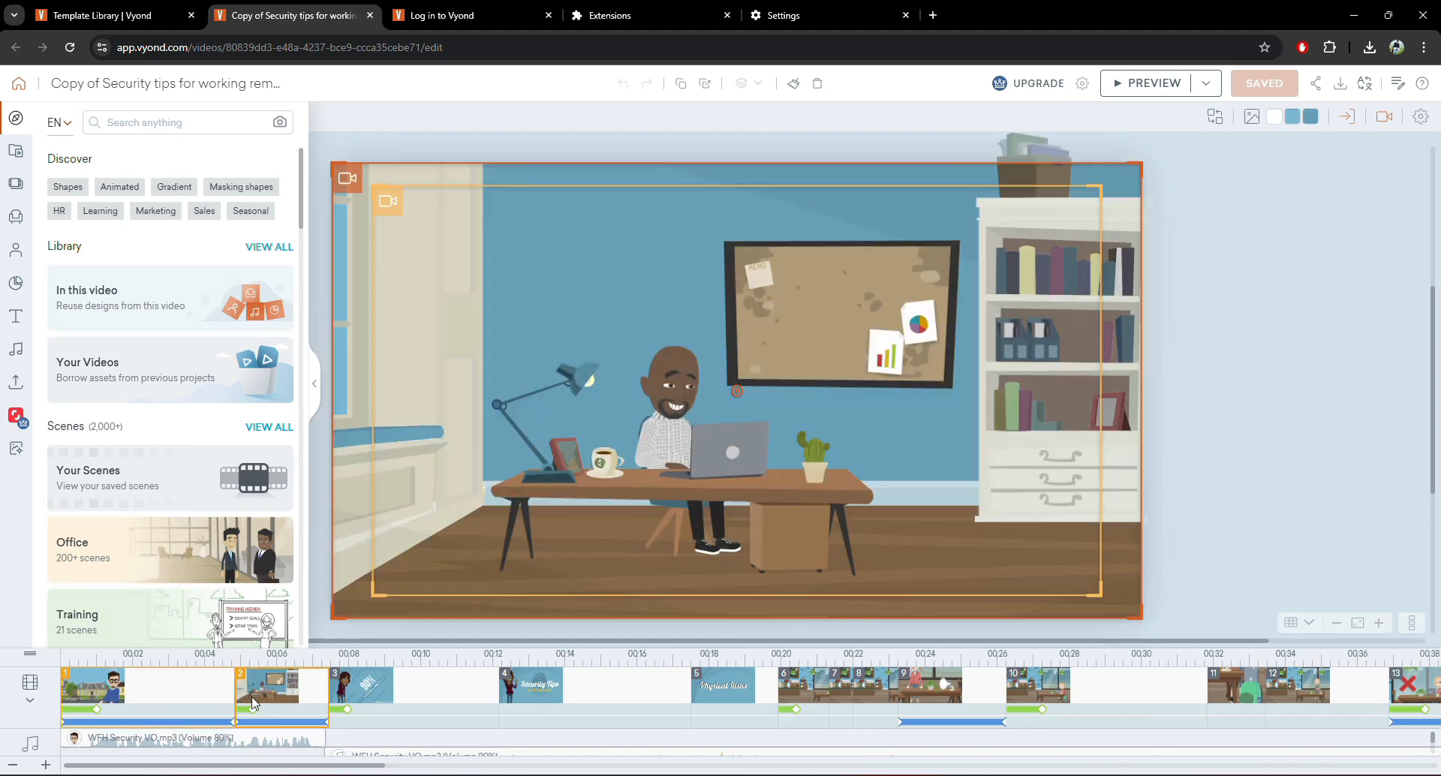
click(271, 702)
click(364, 699)
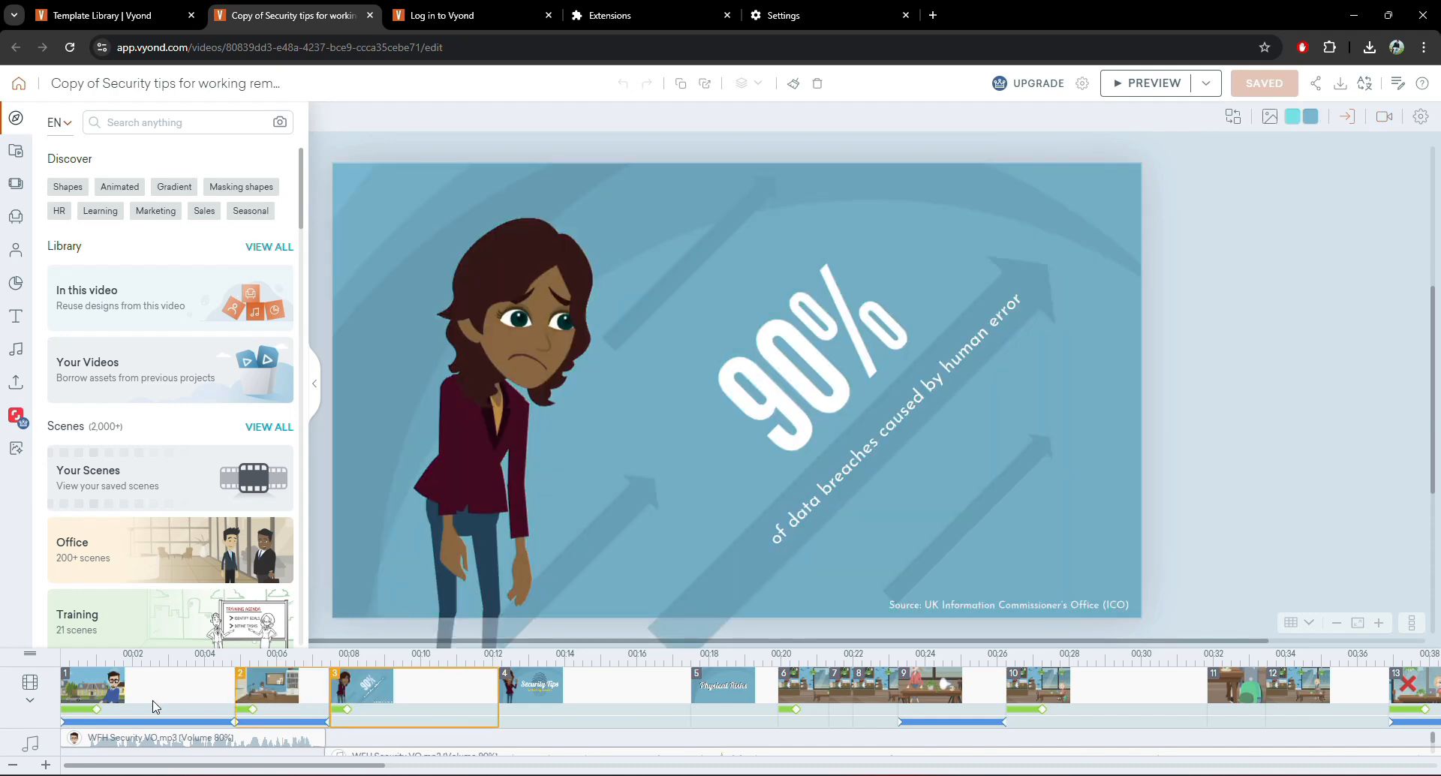
click(146, 700)
Step: Move the man in scene 1 left toward the middle house and scale him down
click(975, 351)
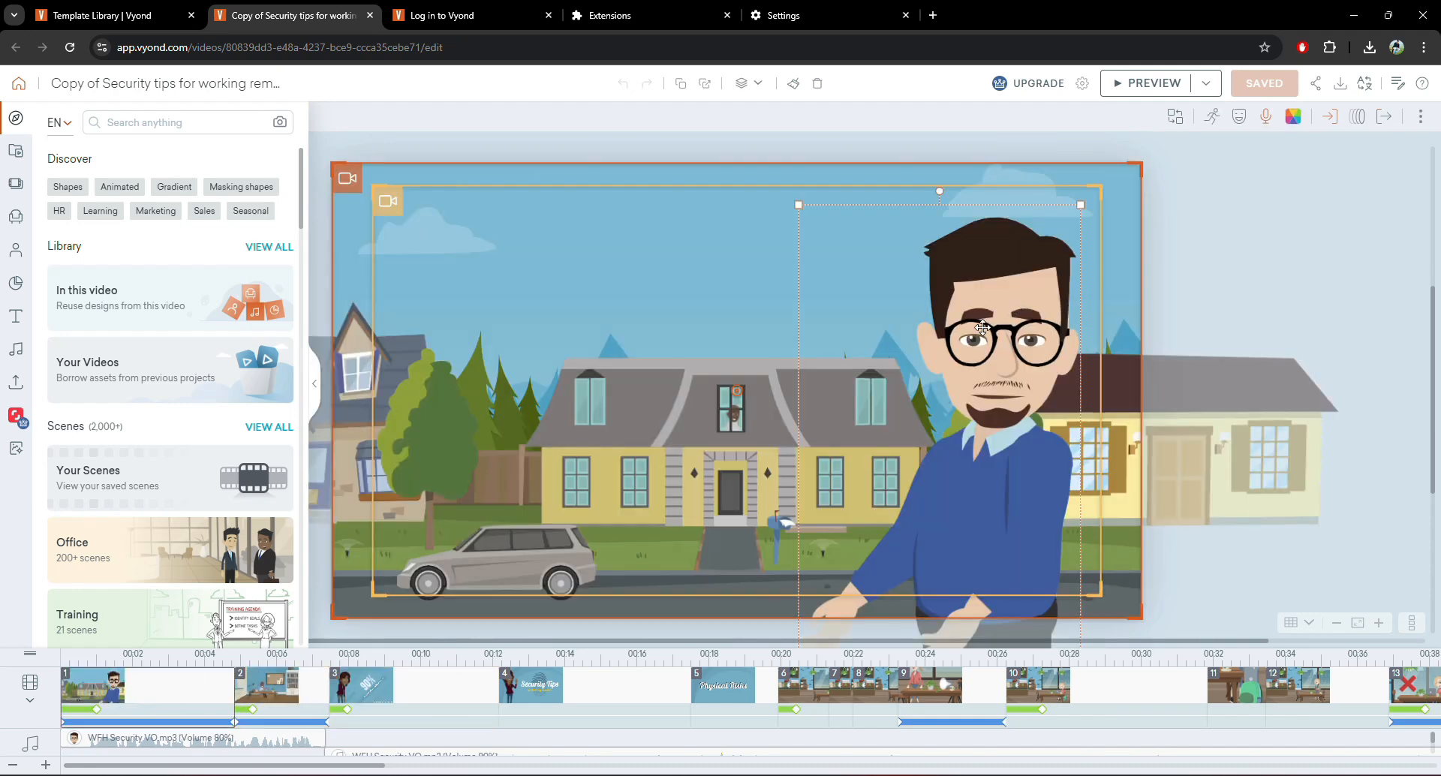
drag(983, 327, 867, 333)
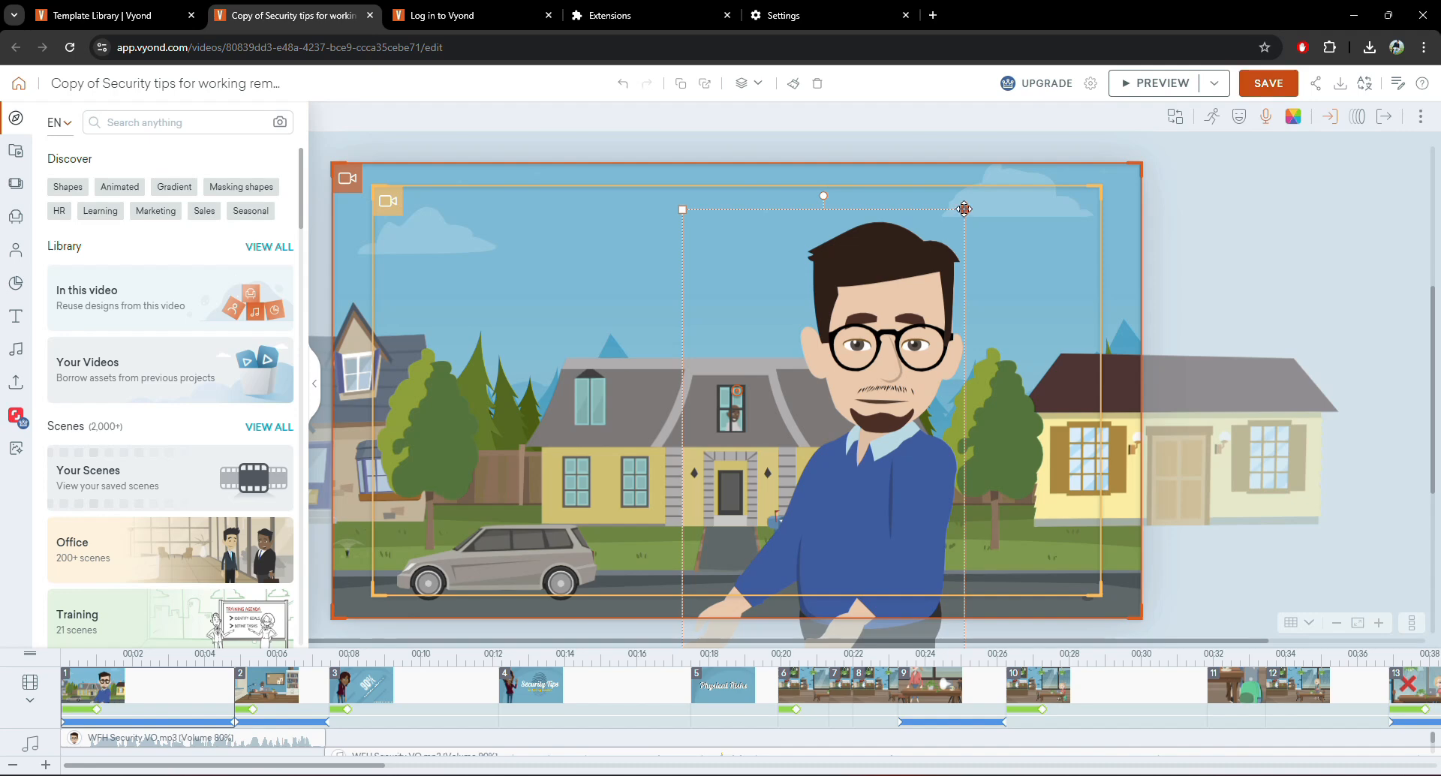
drag(964, 209, 953, 316)
Step: Recolor the middle house's grey roof to dark grey #4F4848
click(587, 439)
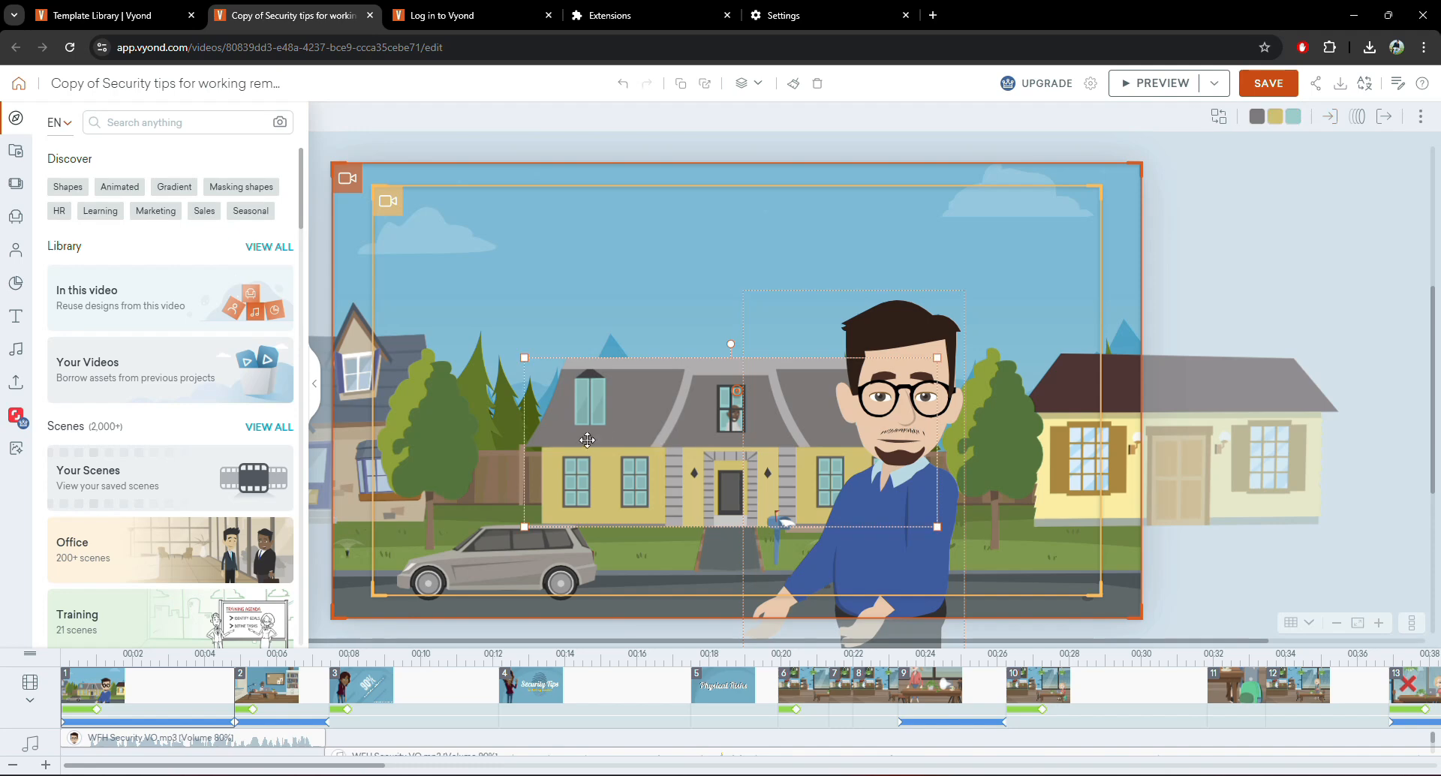
click(1258, 117)
drag(1190, 230, 1216, 209)
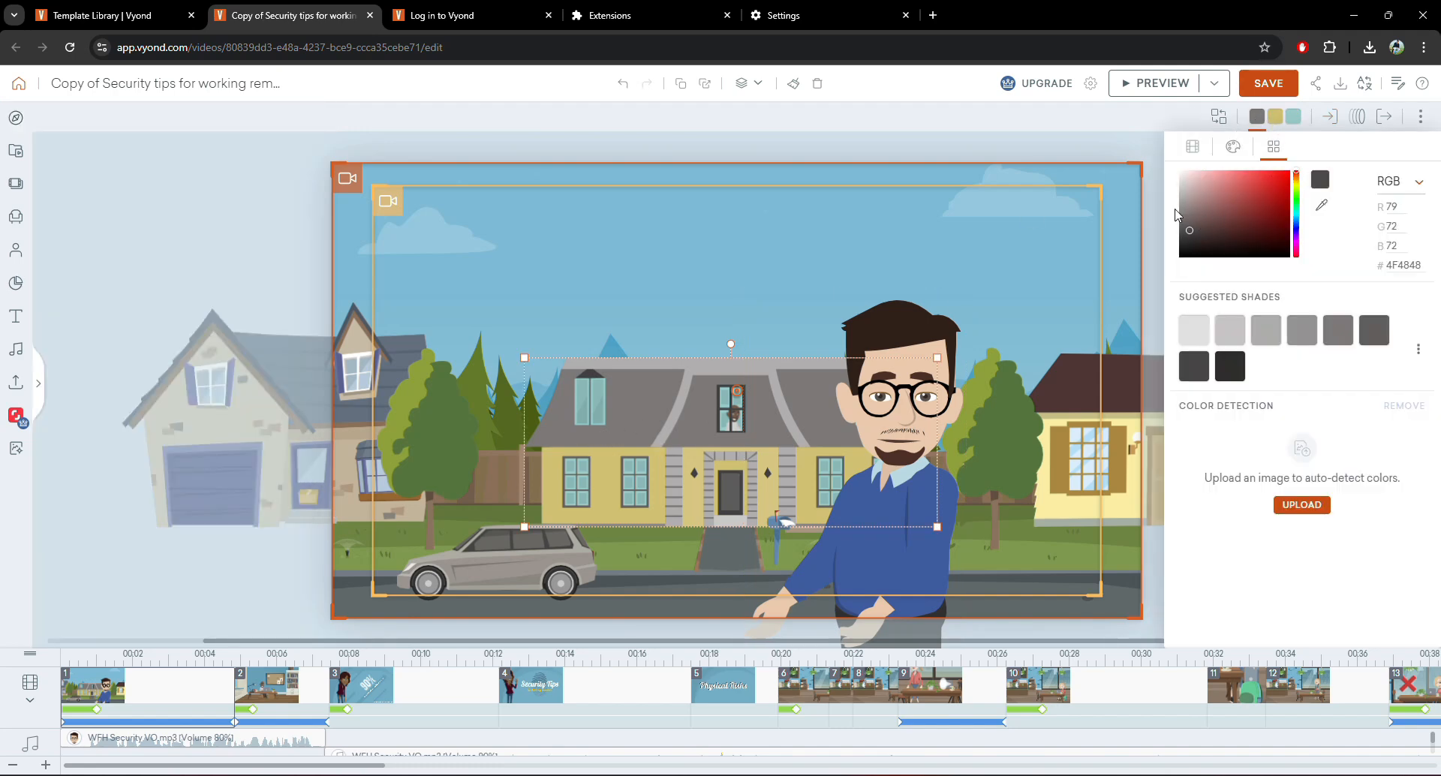
click(243, 223)
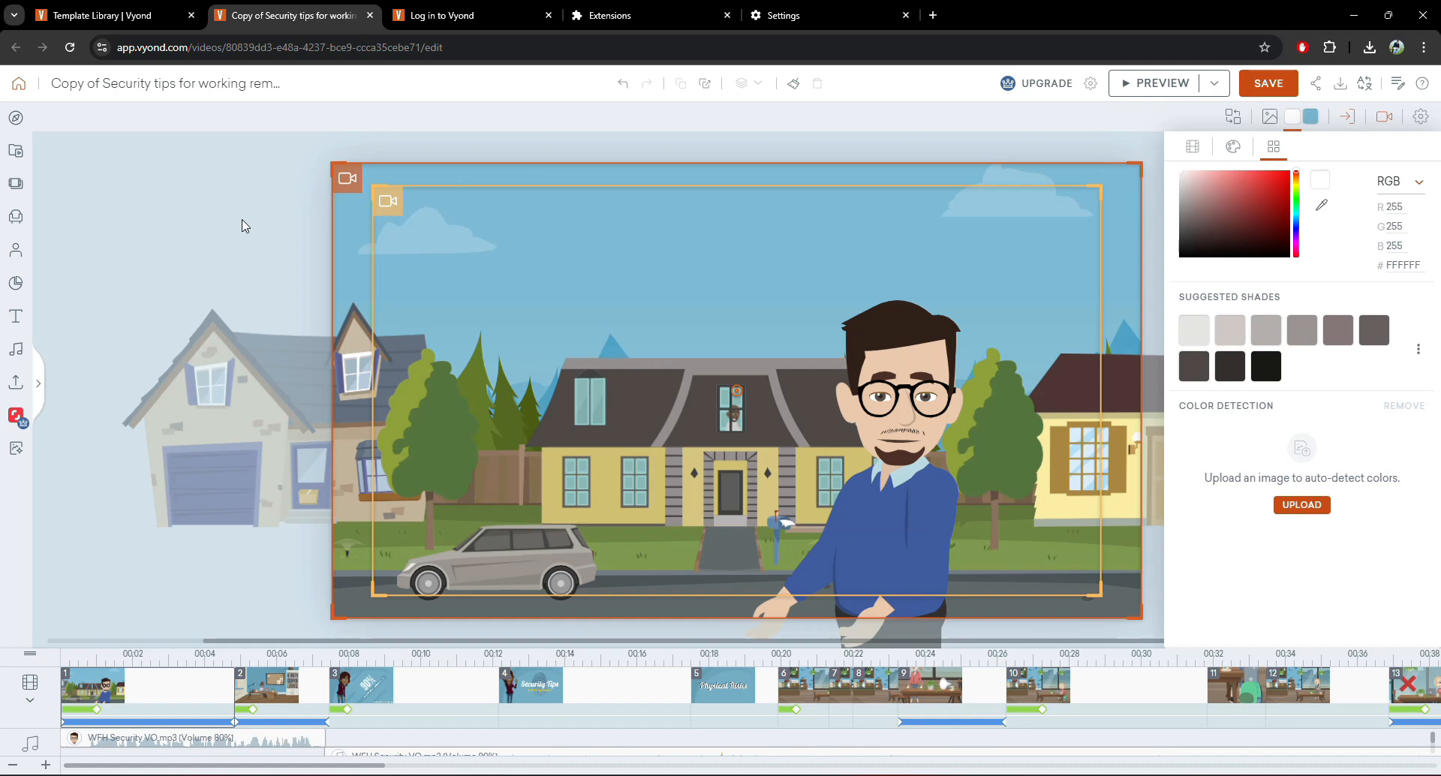
Step: Replace the Neighborhood background of scene 1 with the Baseball field background from Locations
click(1270, 118)
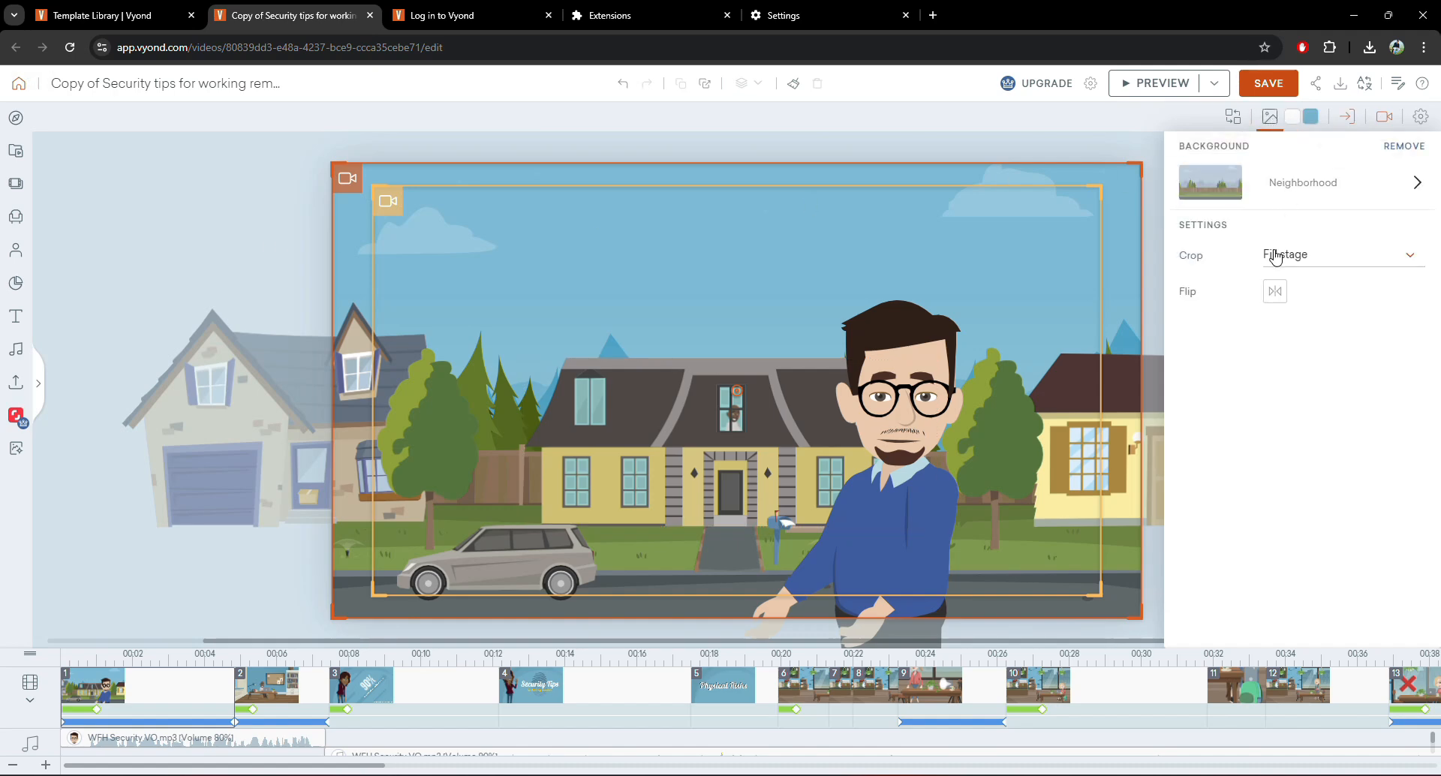
click(1303, 182)
click(1238, 286)
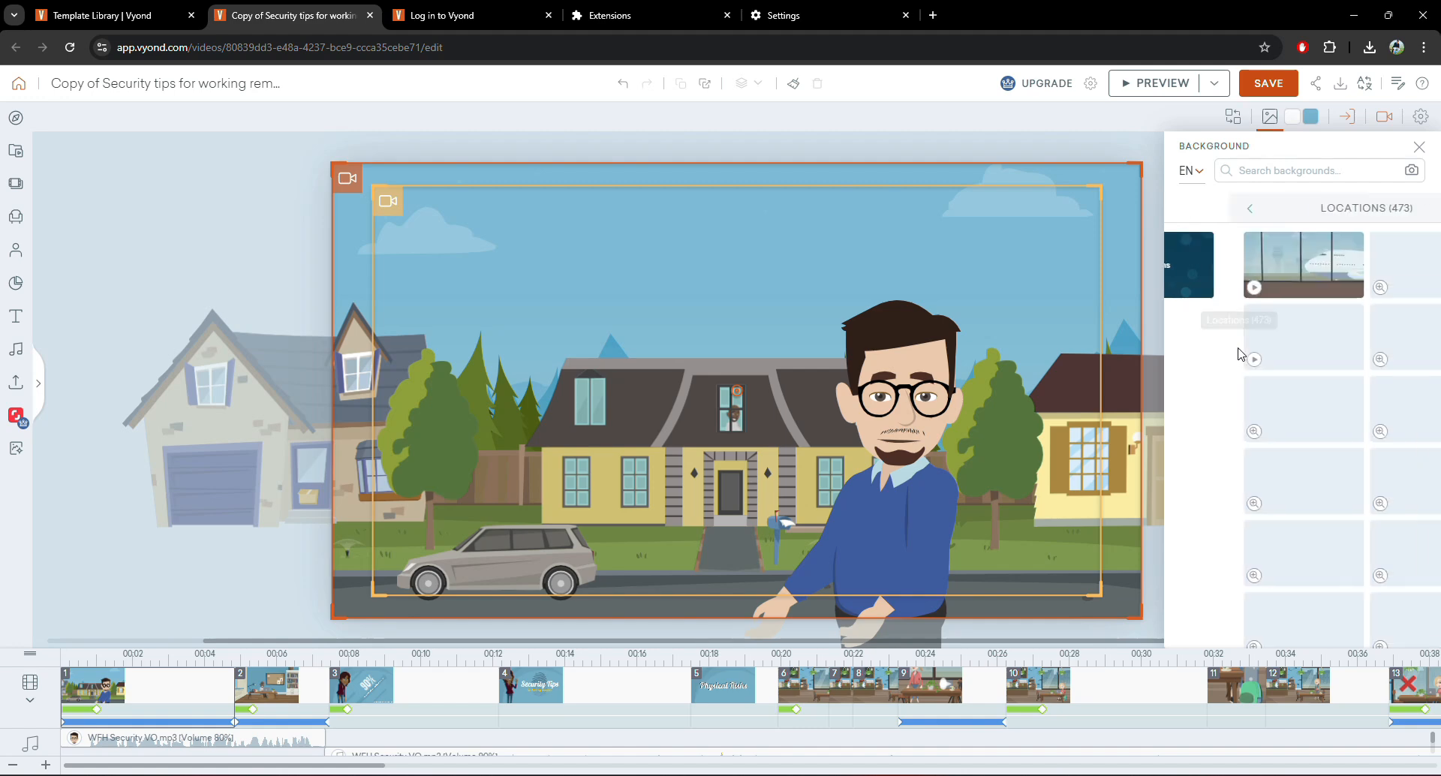
scroll(1250, 387, down, 5)
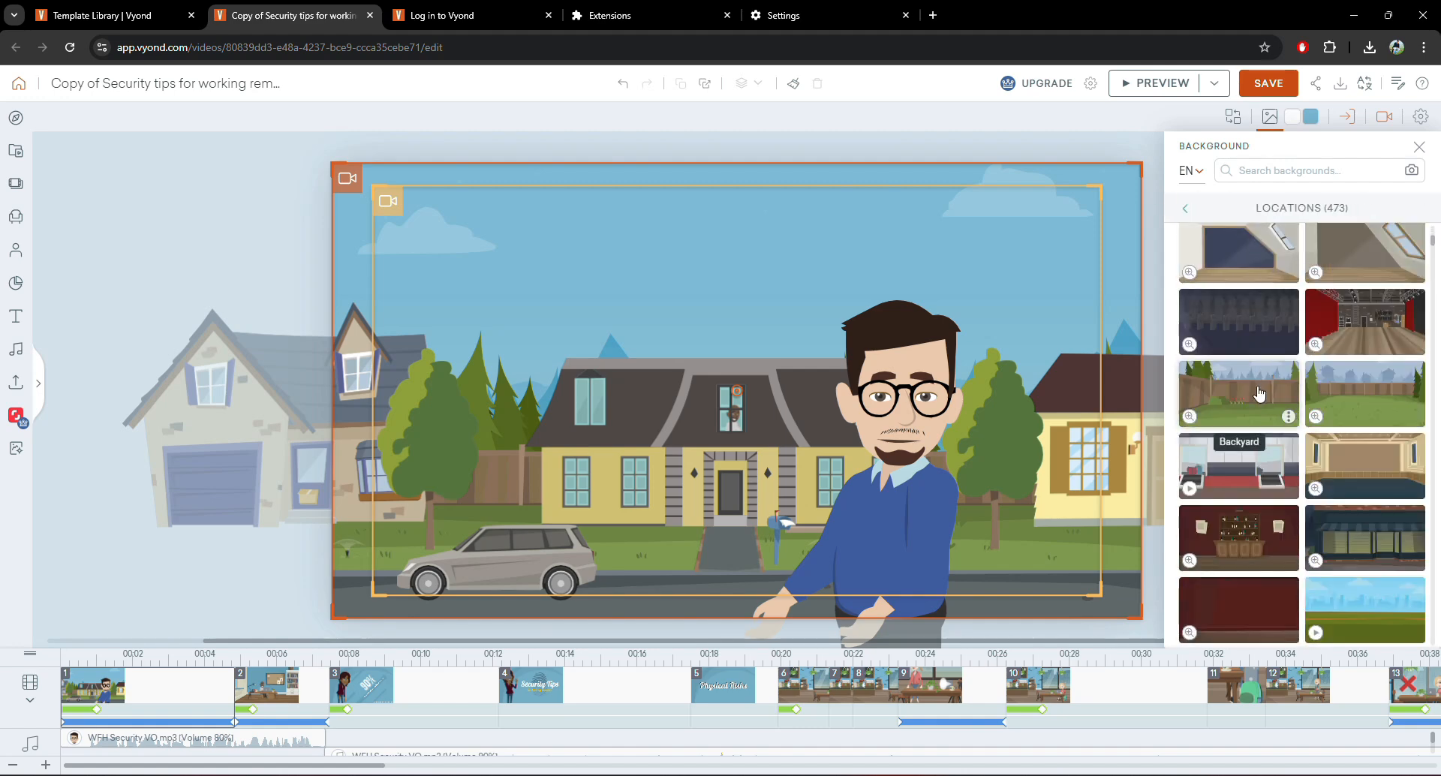
scroll(1268, 400, down, 3)
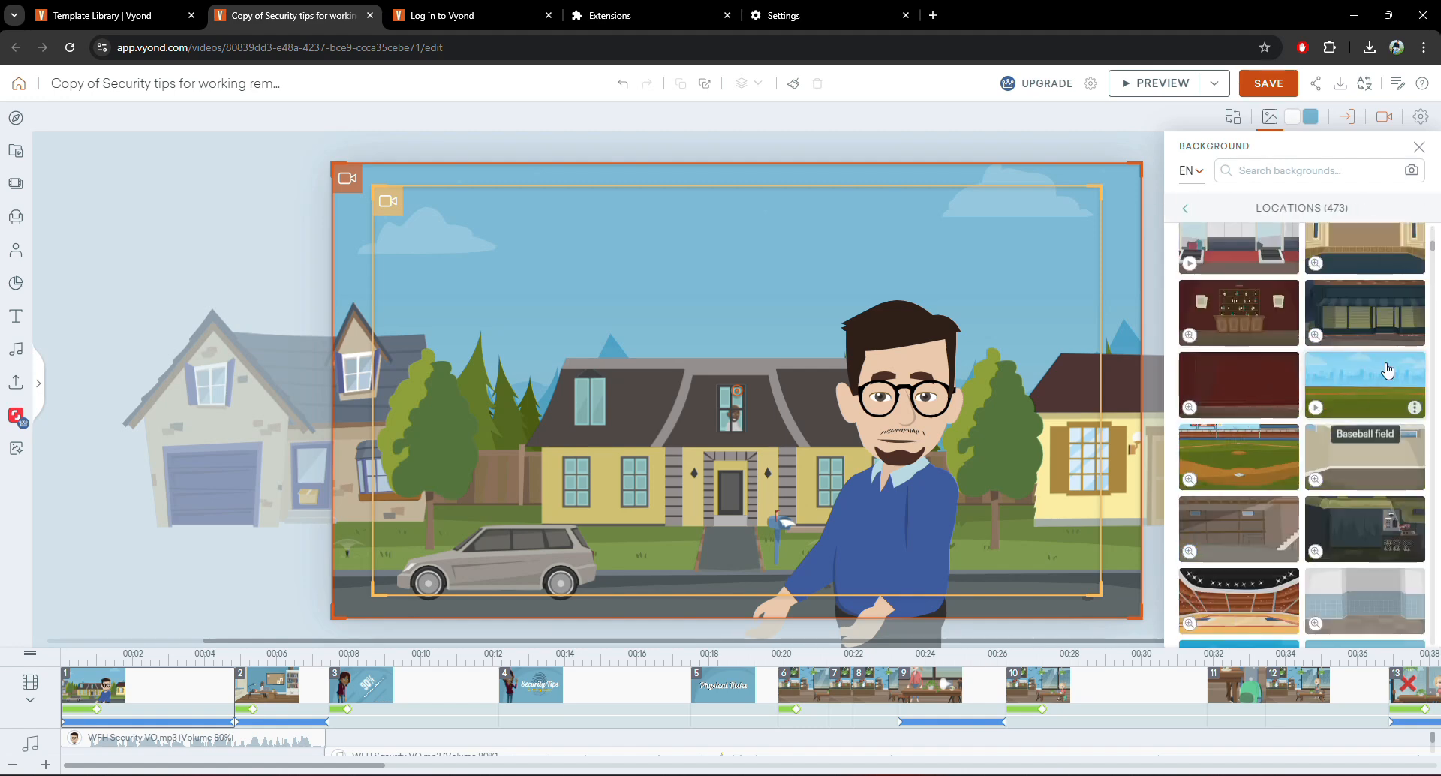
click(1388, 371)
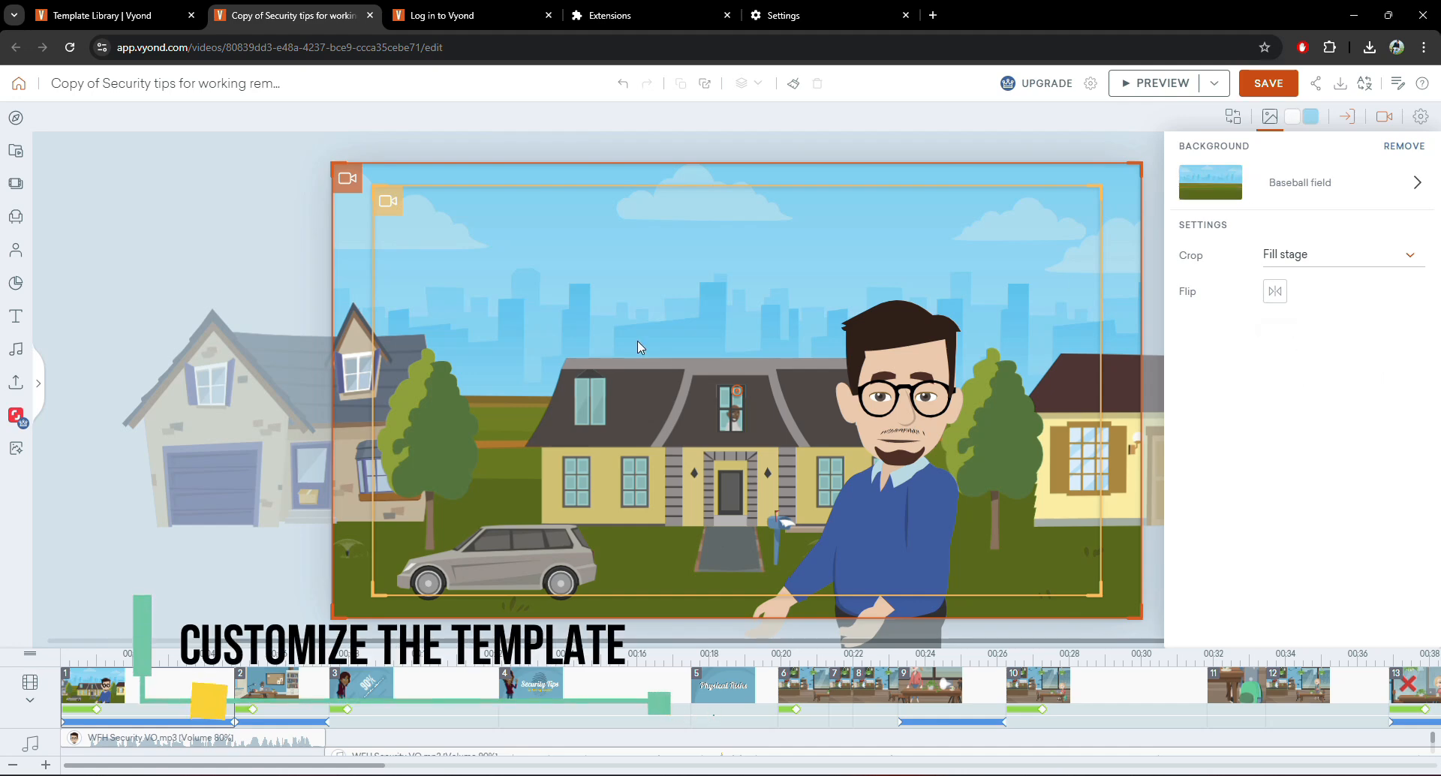
Step: Delete the grey car in front of the houses in scene 1
click(518, 552)
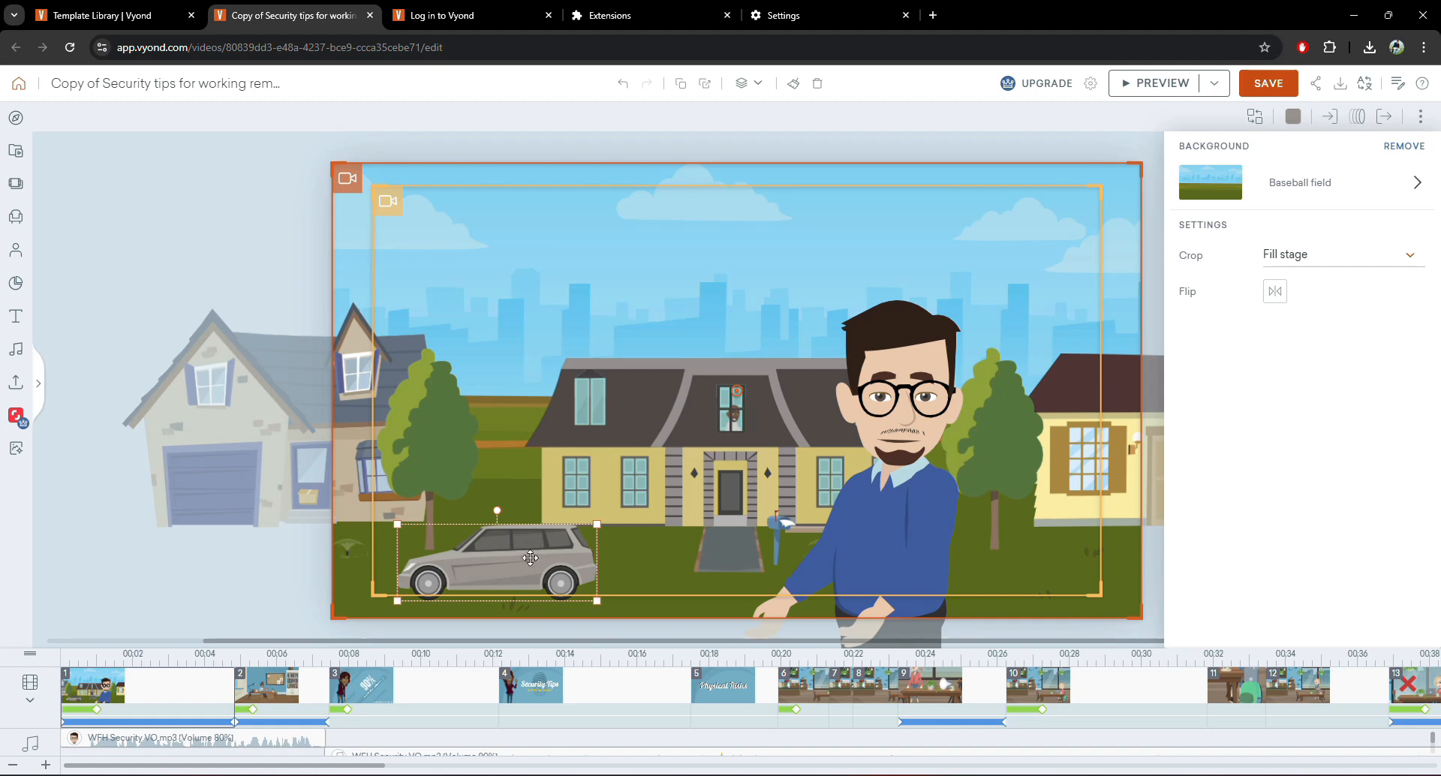
right_click(507, 563)
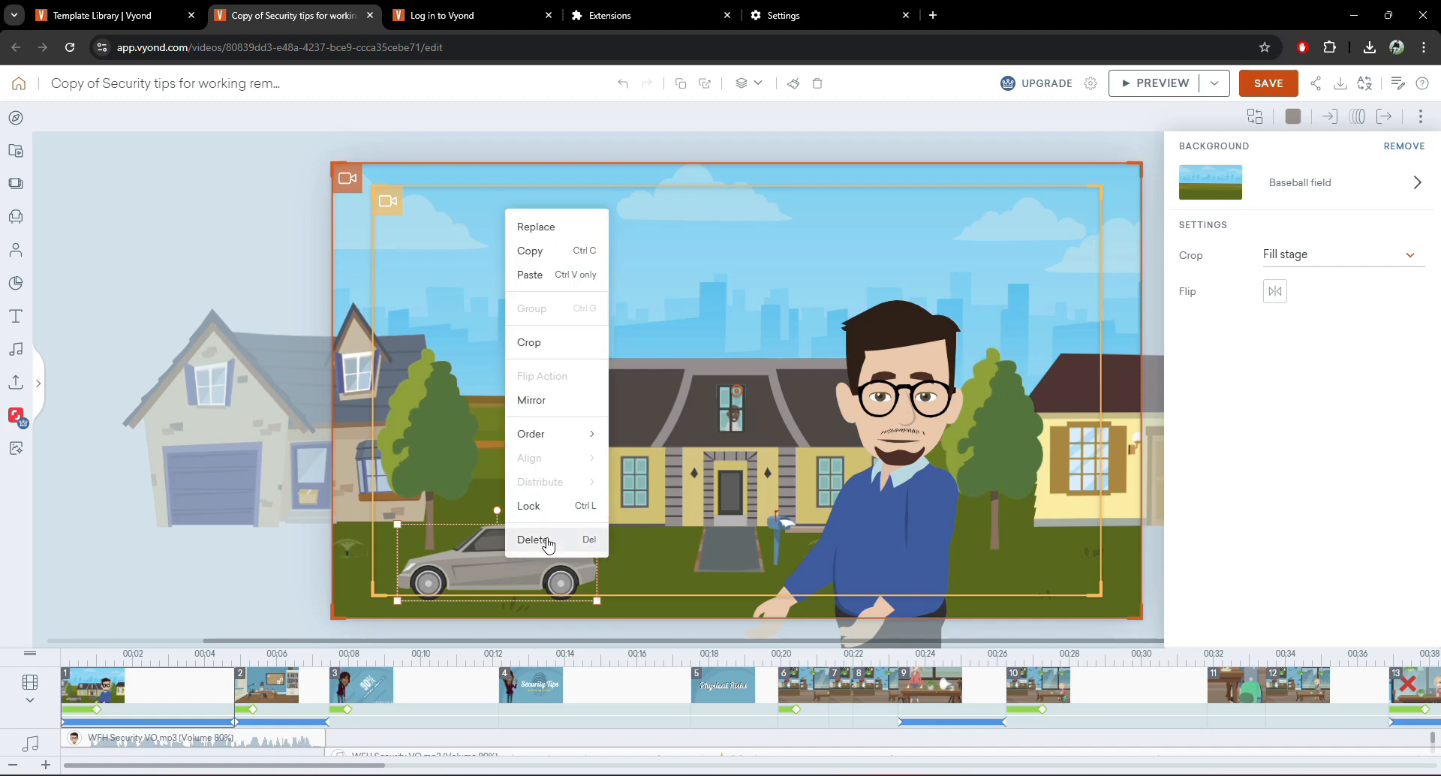
click(532, 540)
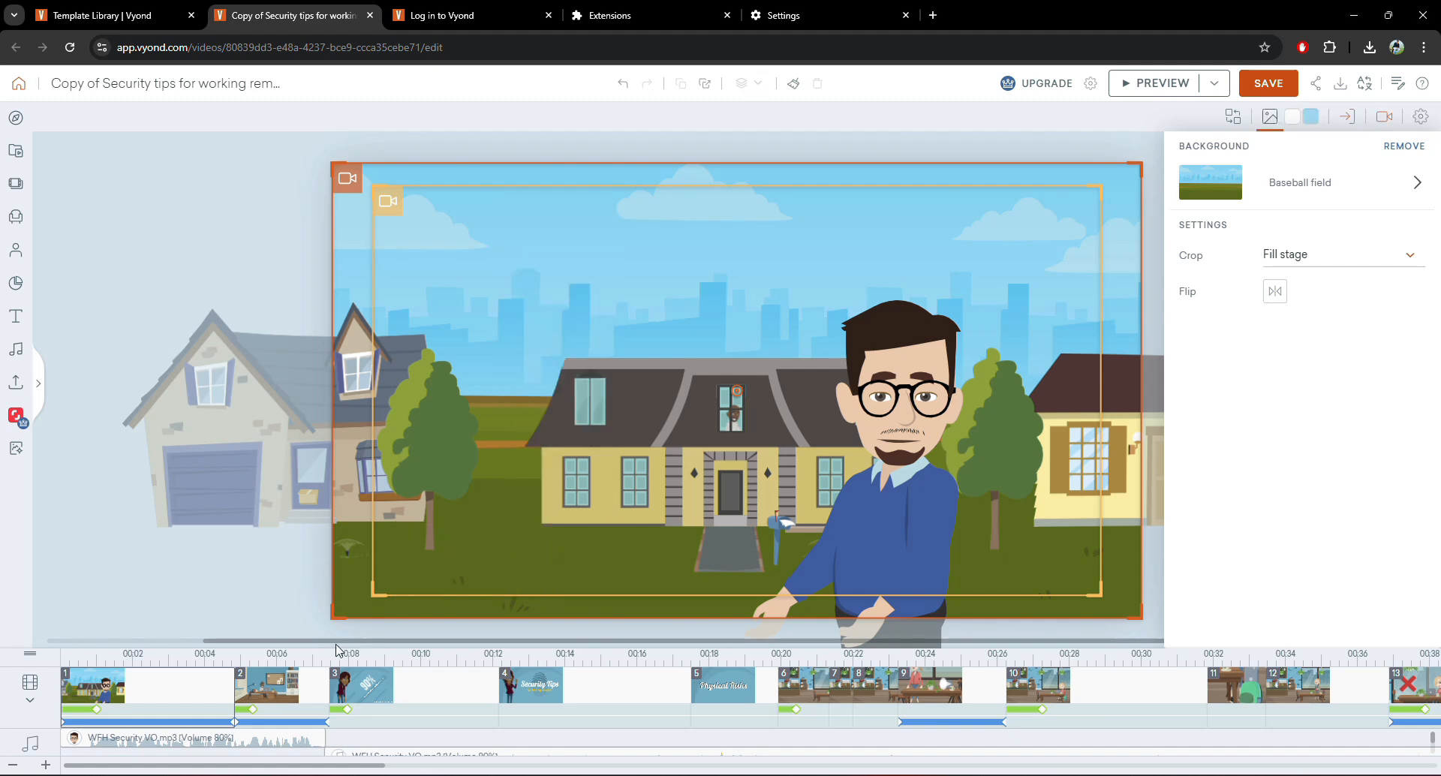
Step: Delete the WFH Security VO.mp3 audio clip that starts under scene 1 on the timeline
click(254, 742)
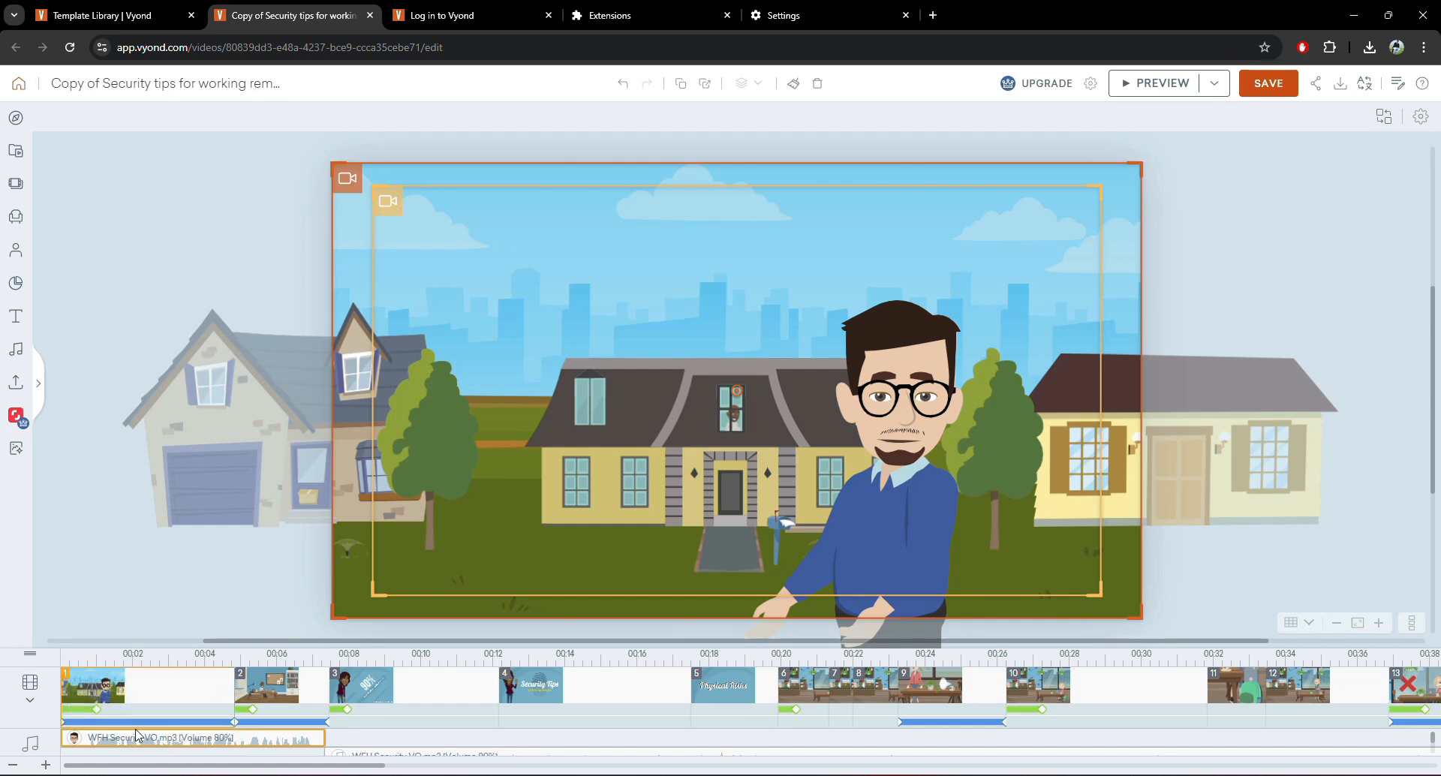
right_click(276, 744)
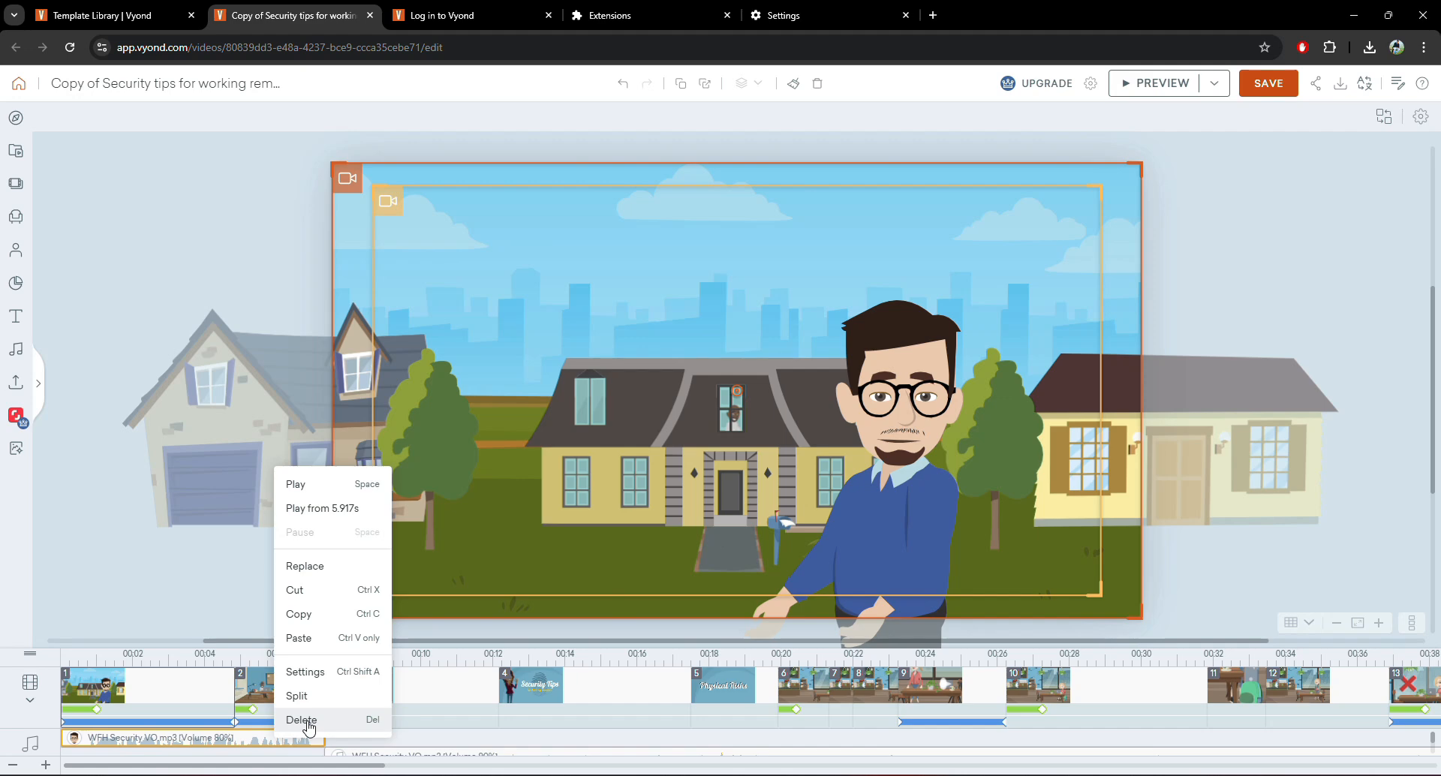
click(301, 720)
Step: Change scene 1's transition from Dissolve to Fade to Grey
click(290, 703)
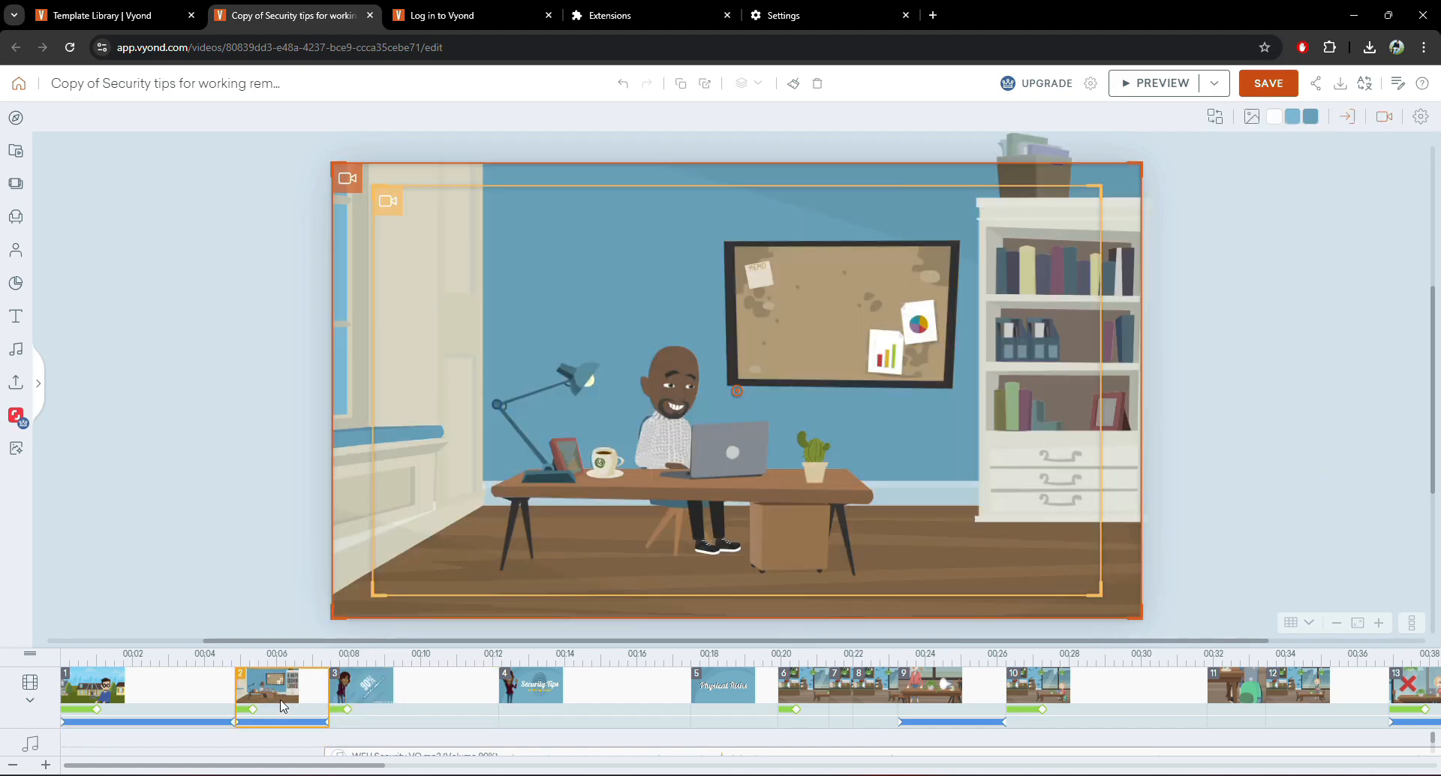
click(166, 708)
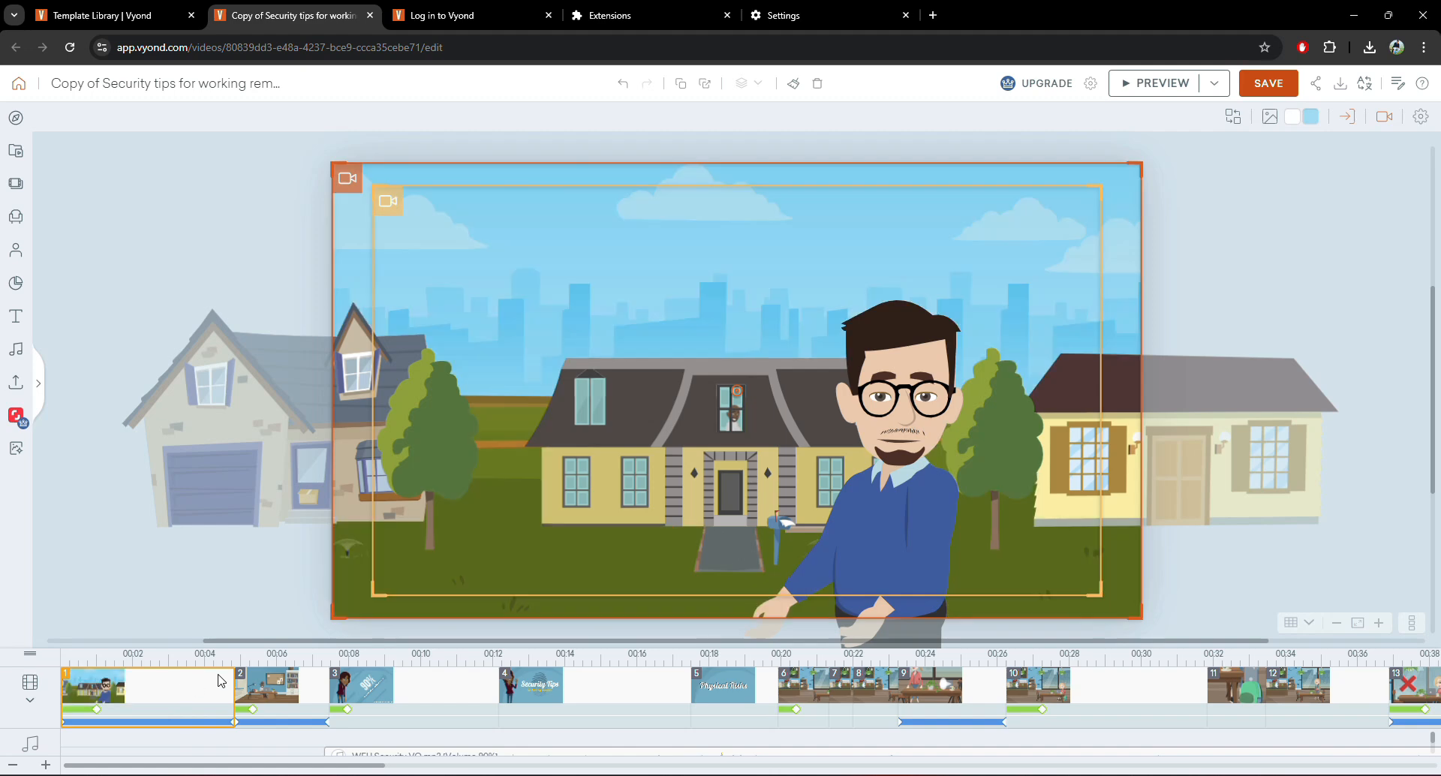
click(1348, 119)
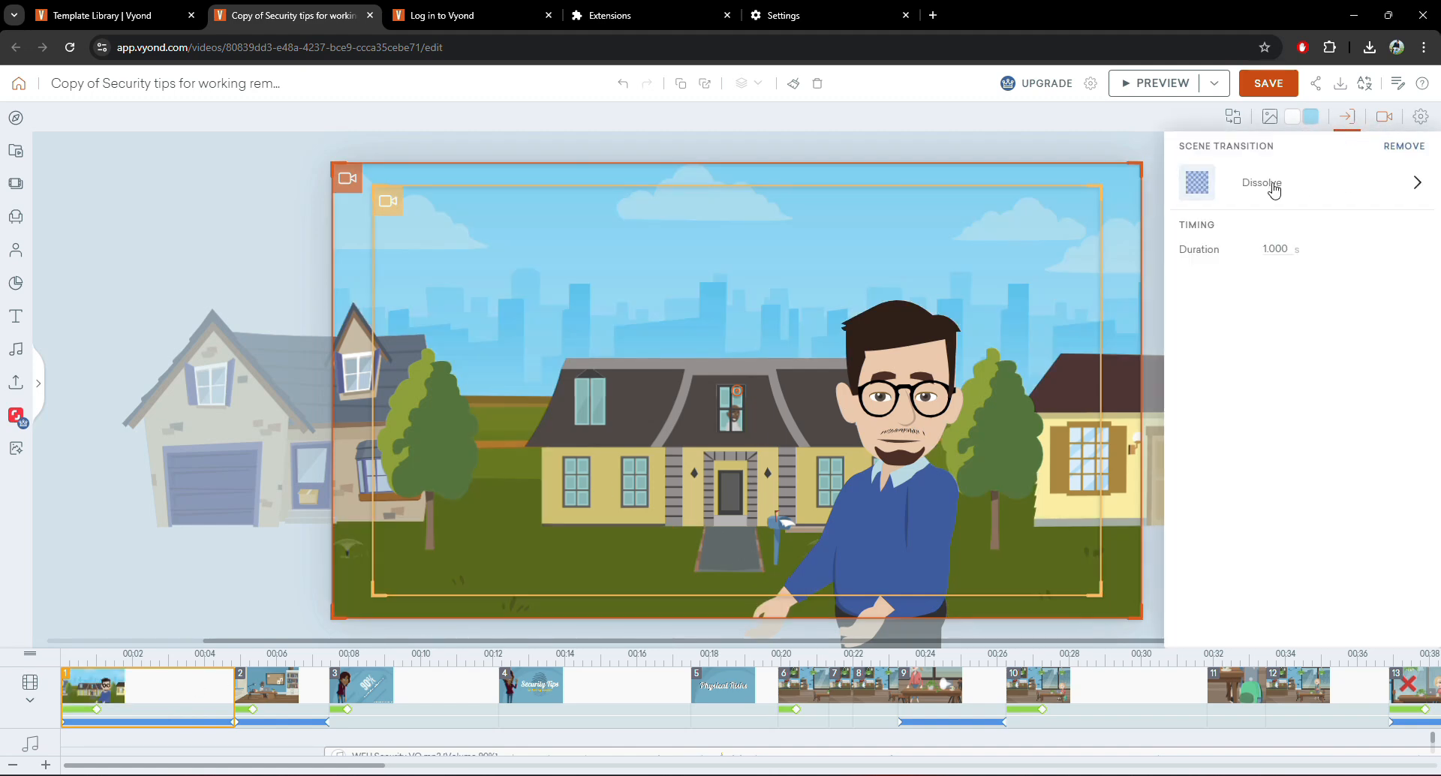
click(1274, 191)
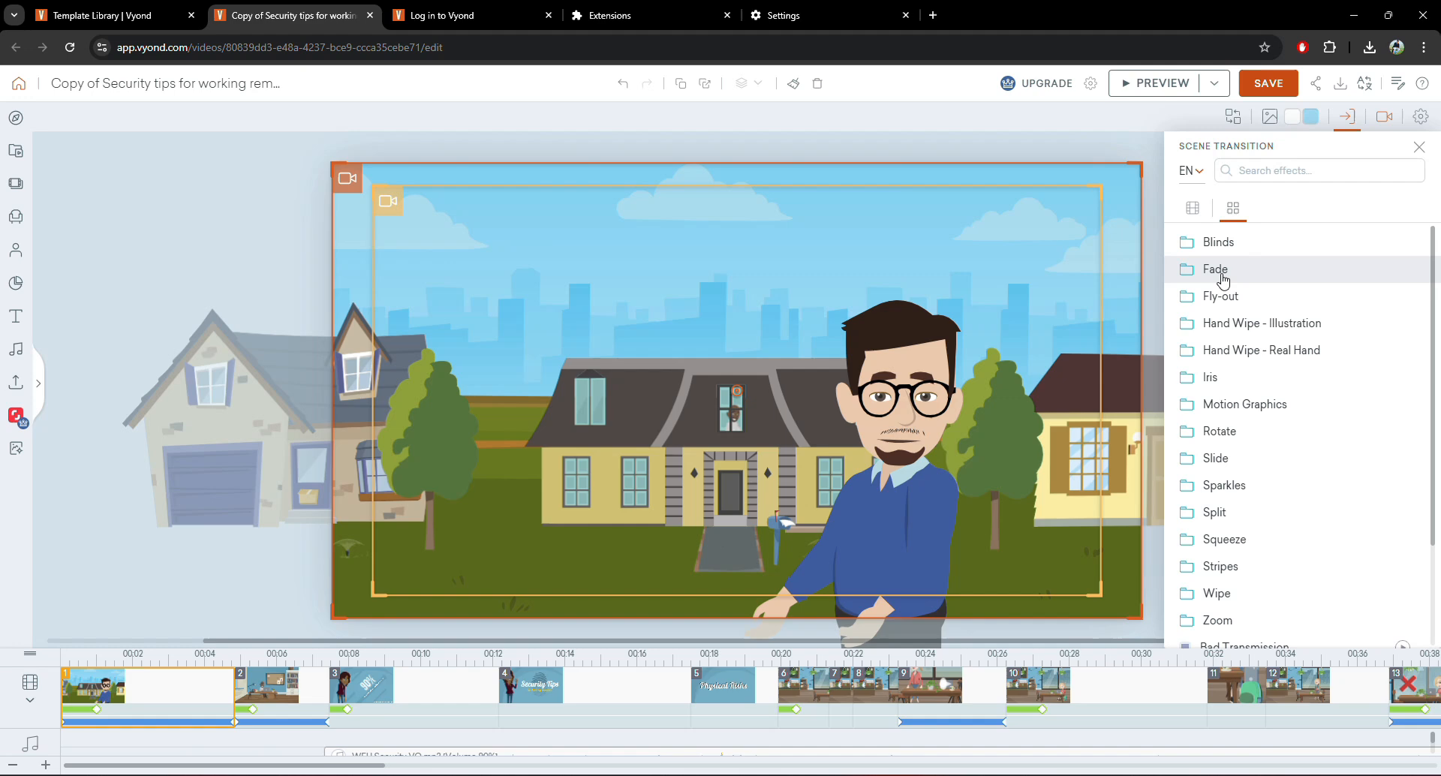
click(1224, 274)
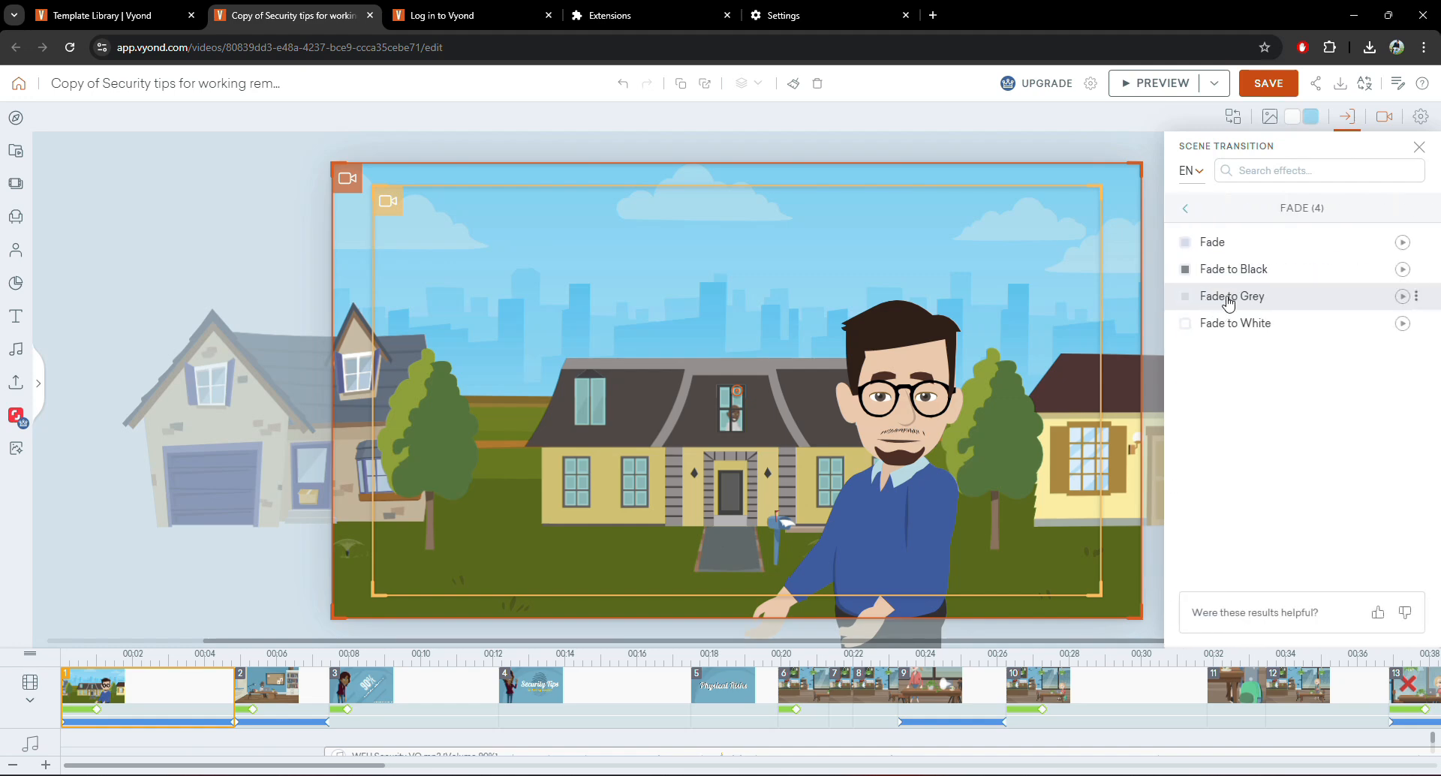
click(1240, 312)
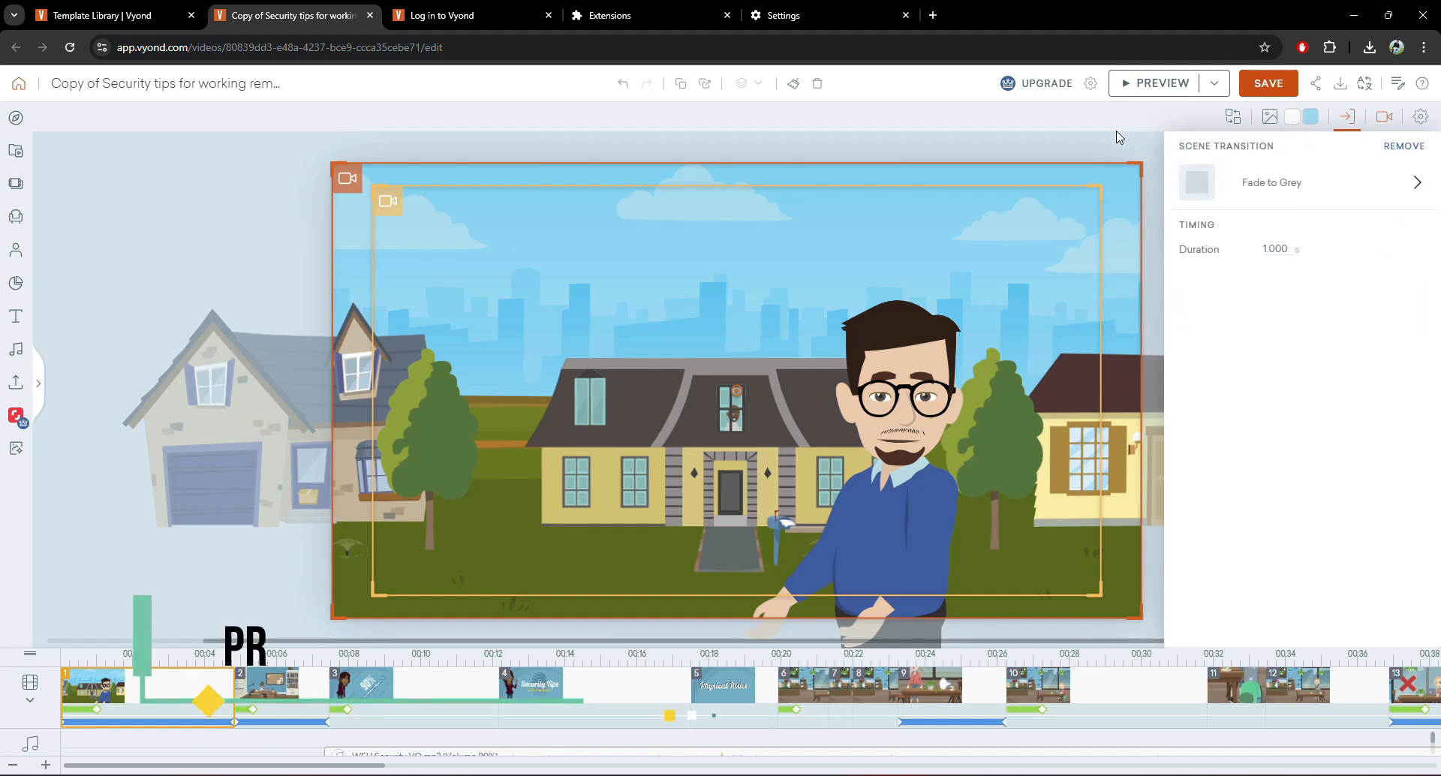
Step: Preview the video from scene 1 through scene 3 and exit the preview
click(1149, 82)
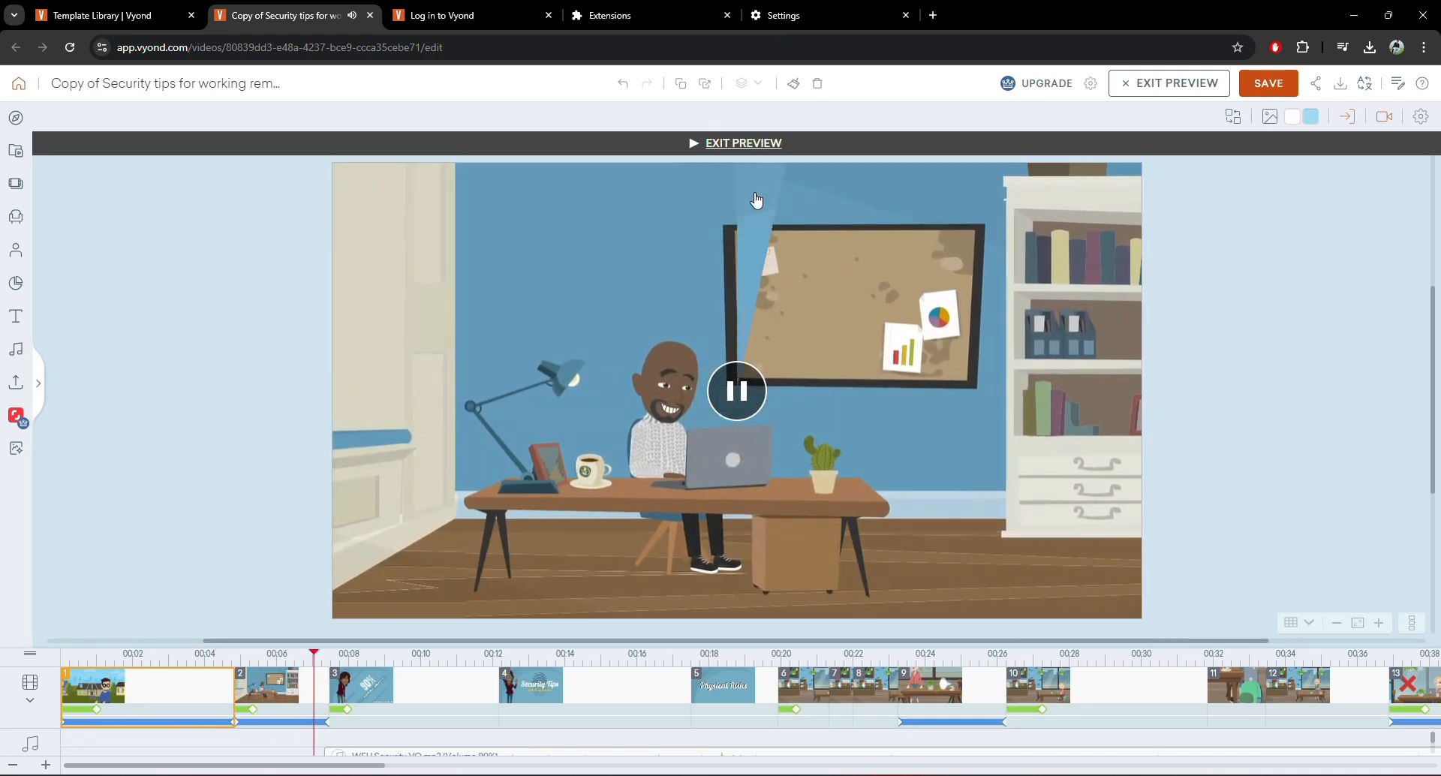
click(762, 140)
click(737, 394)
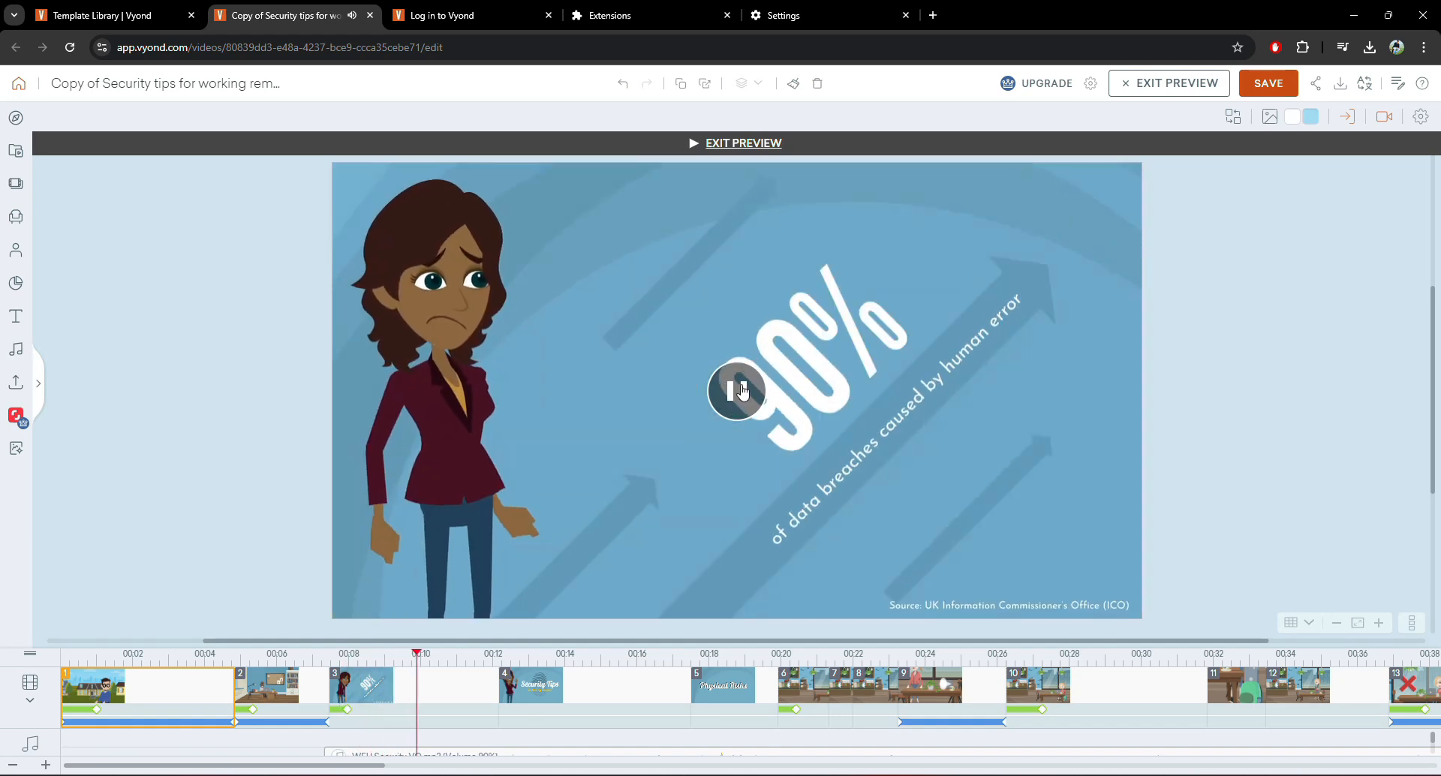
click(740, 391)
click(740, 145)
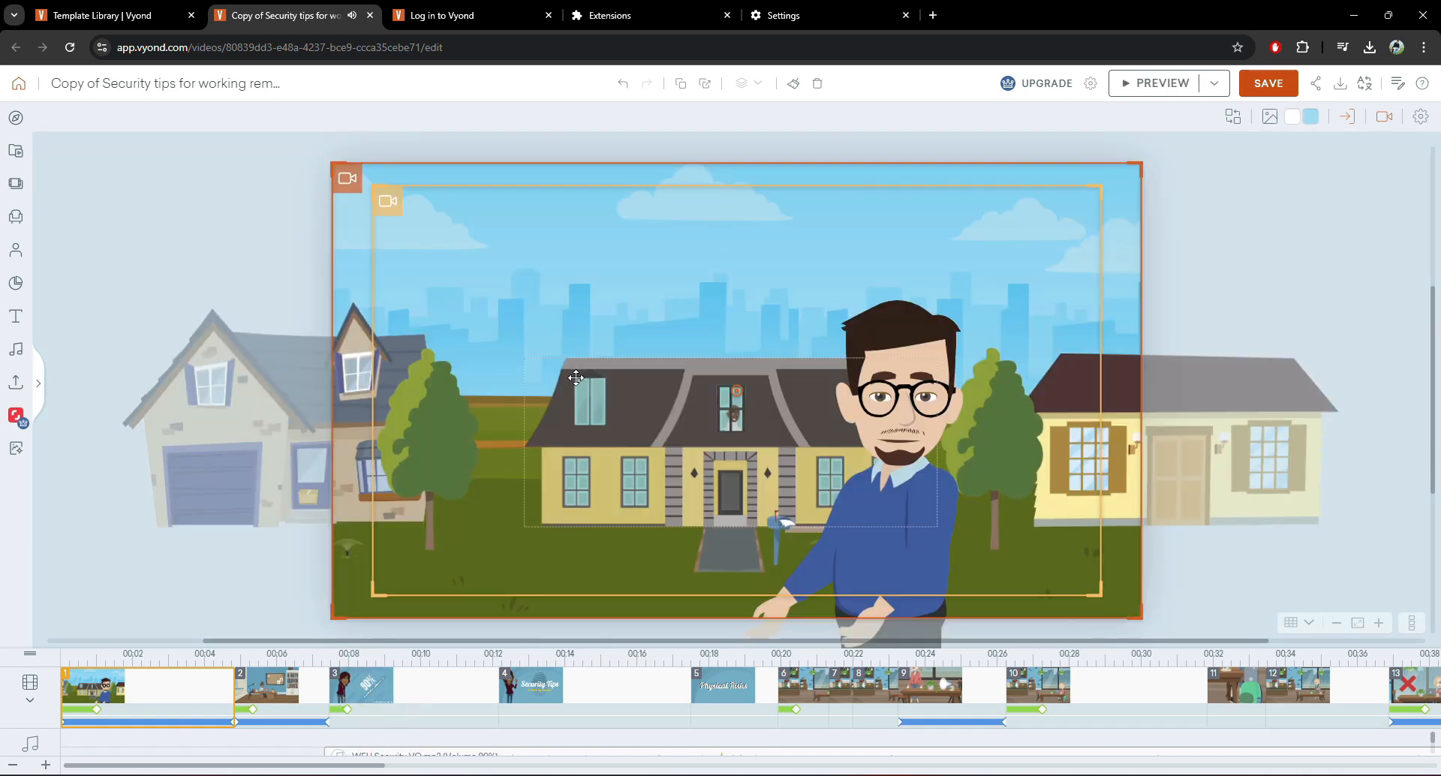
Step: Open scene 3 with the 90% statistic on the stage
click(195, 630)
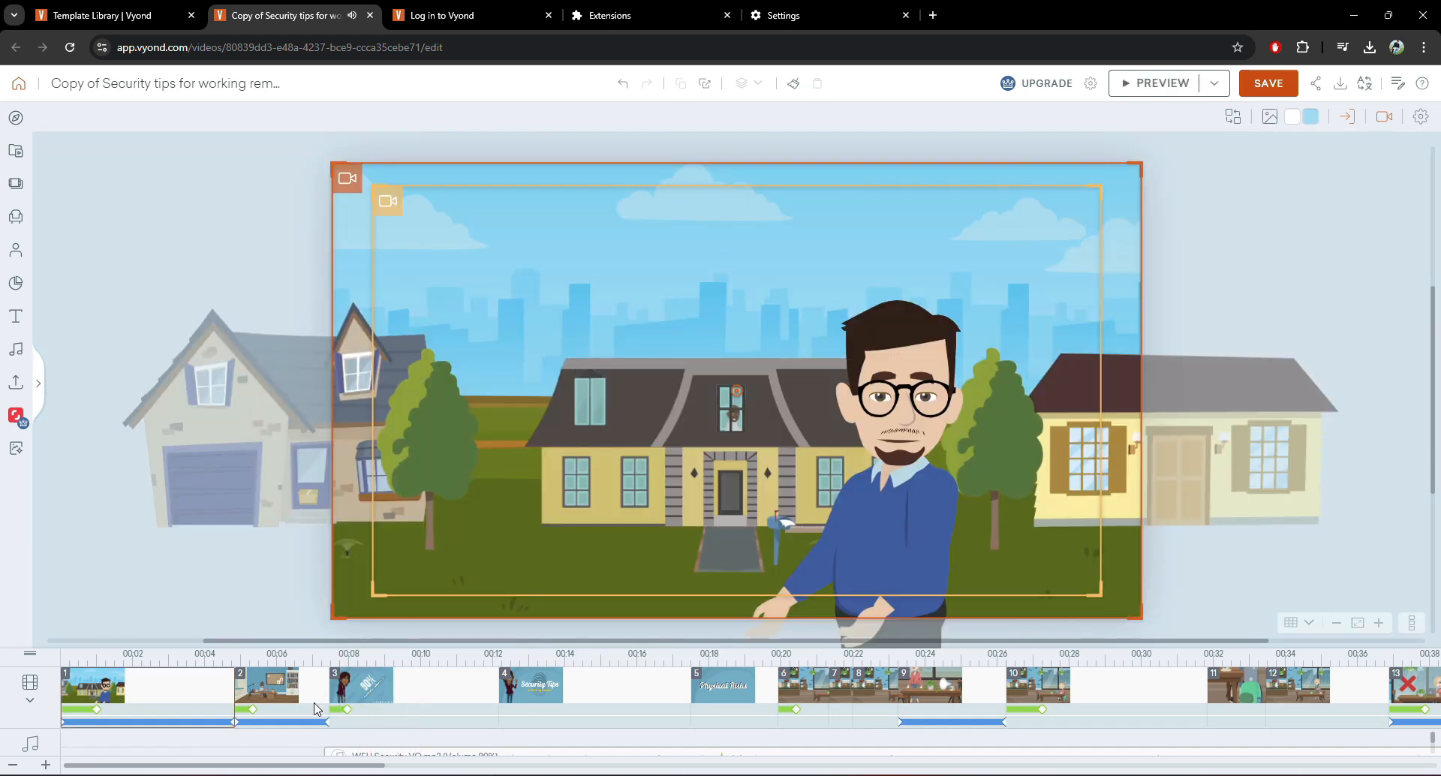
click(250, 711)
click(443, 681)
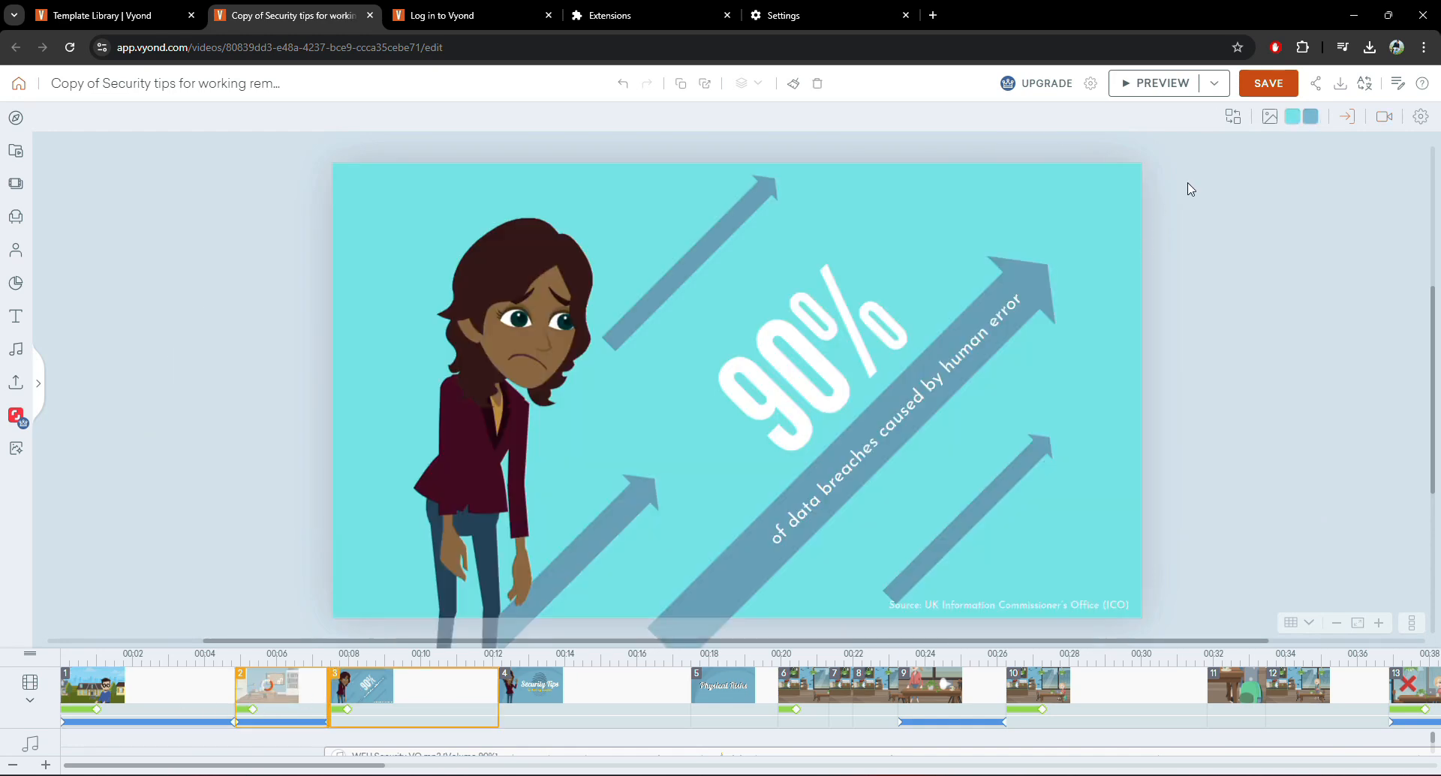
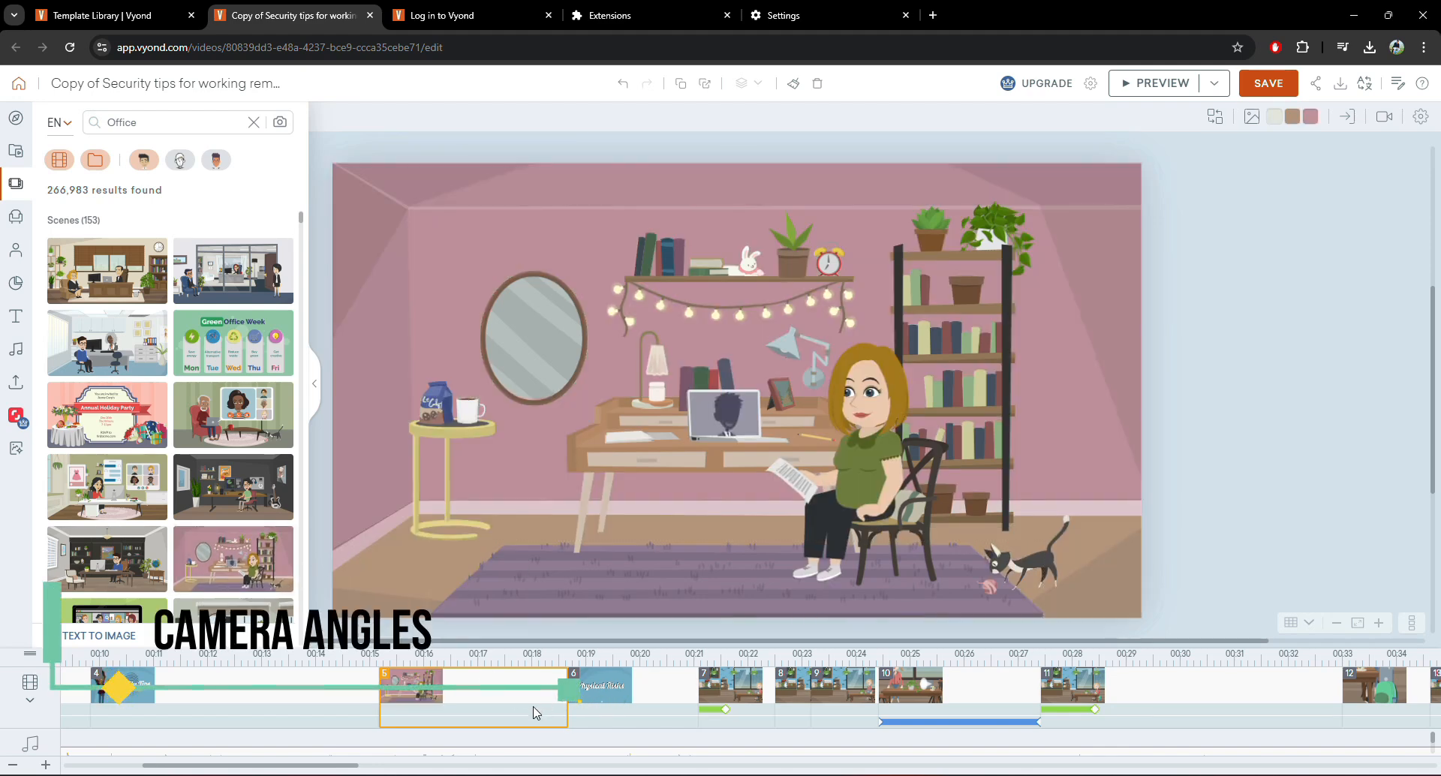
Step: Add a whole-scene camera movement to scene 5, starting about 201 × 113 px near the seated woman and ending about 451 × 254 px
click(1385, 120)
click(1302, 176)
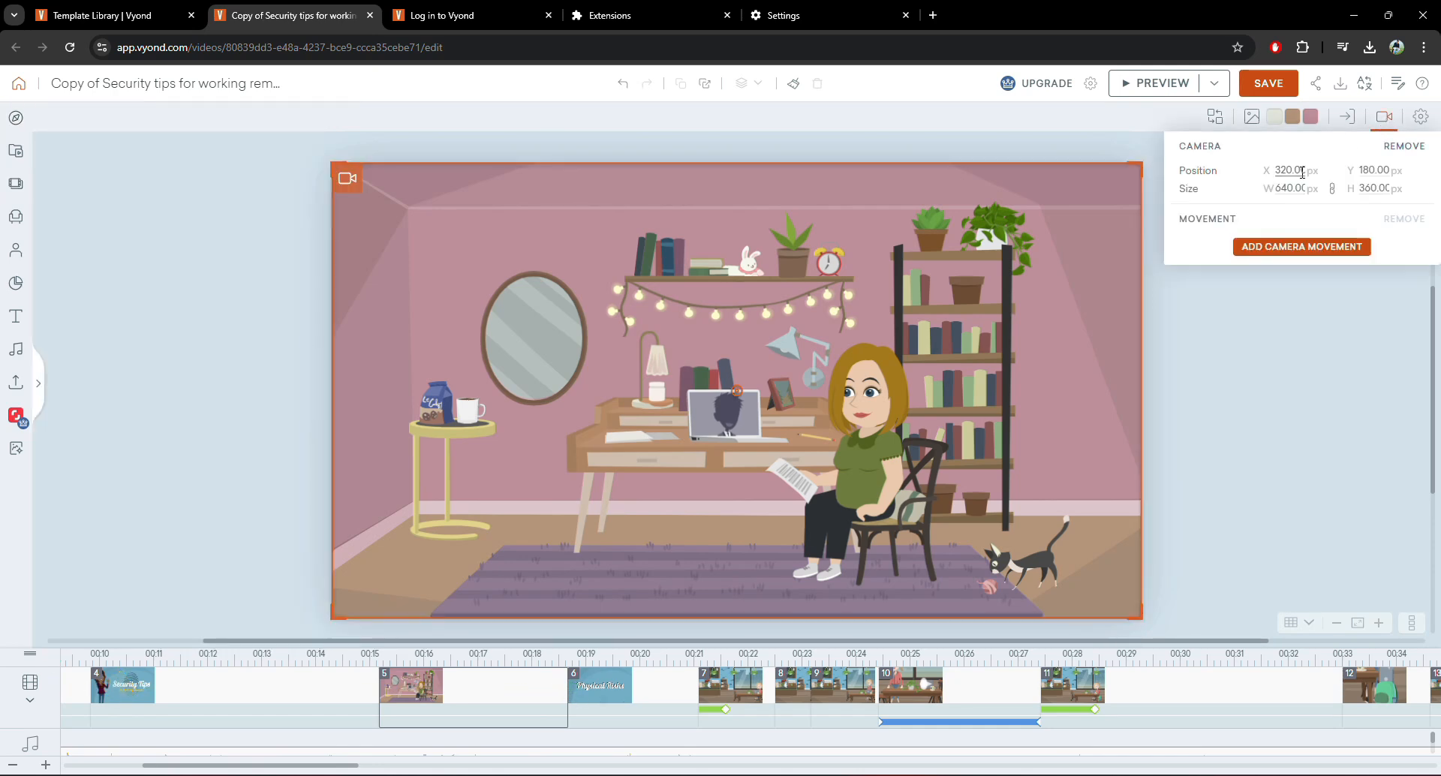
click(1293, 248)
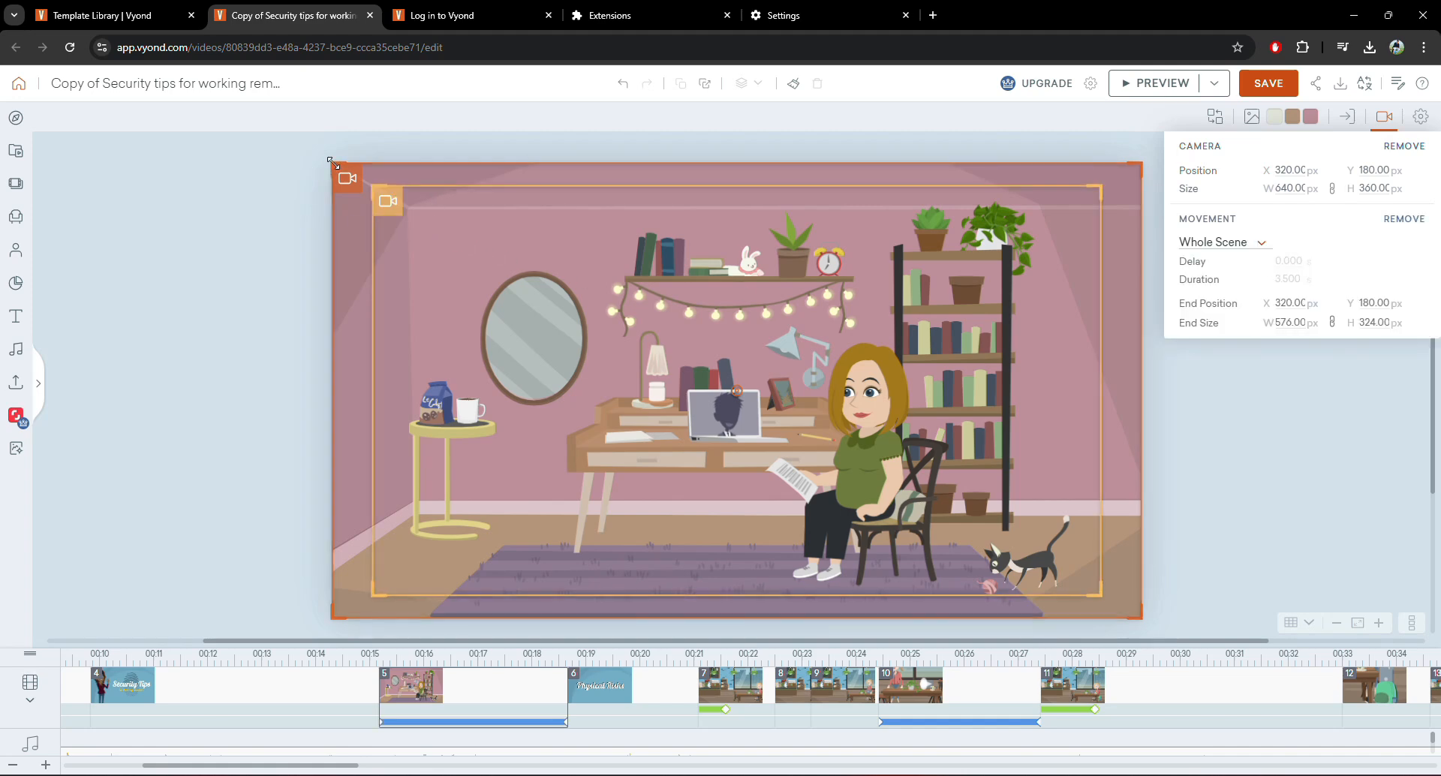
drag(465, 262, 723, 352)
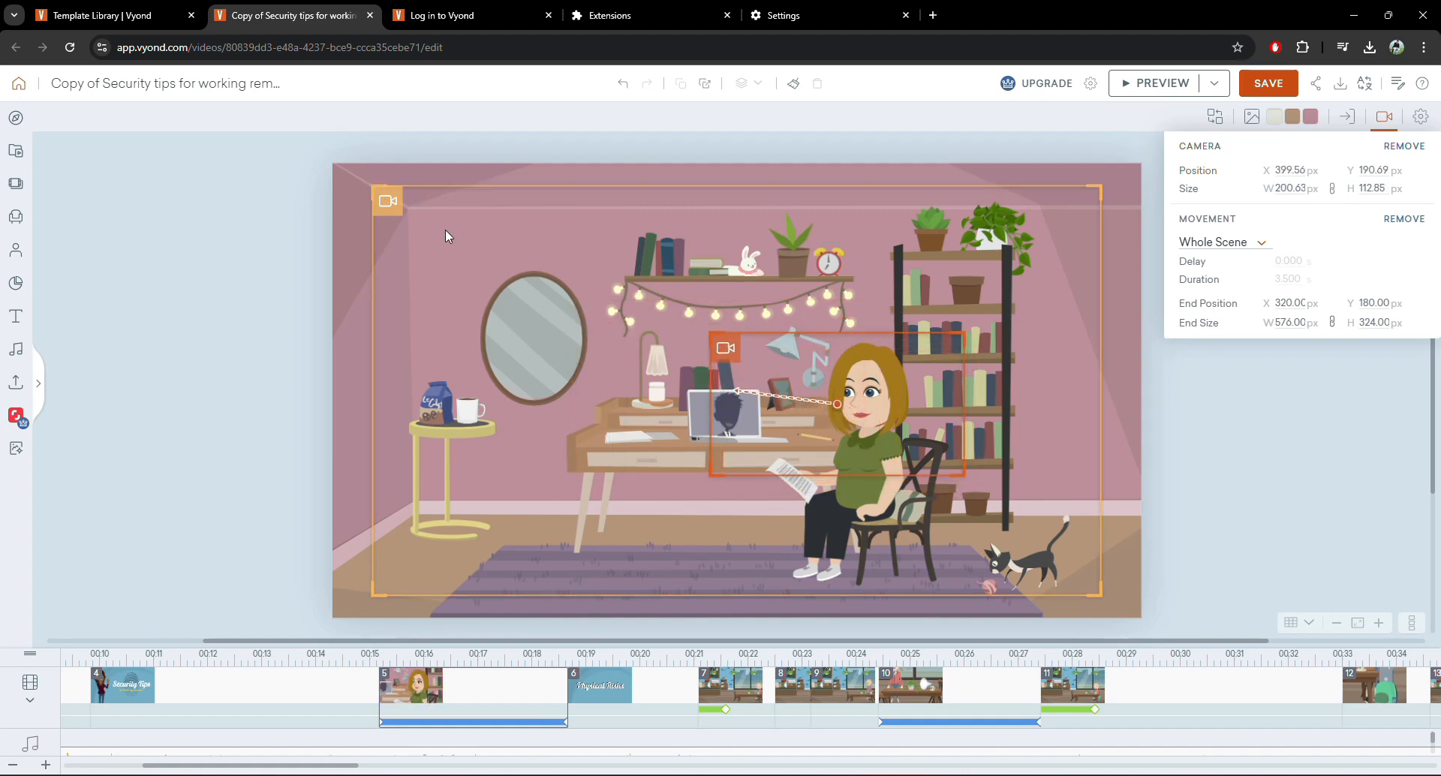
drag(444, 228, 470, 341)
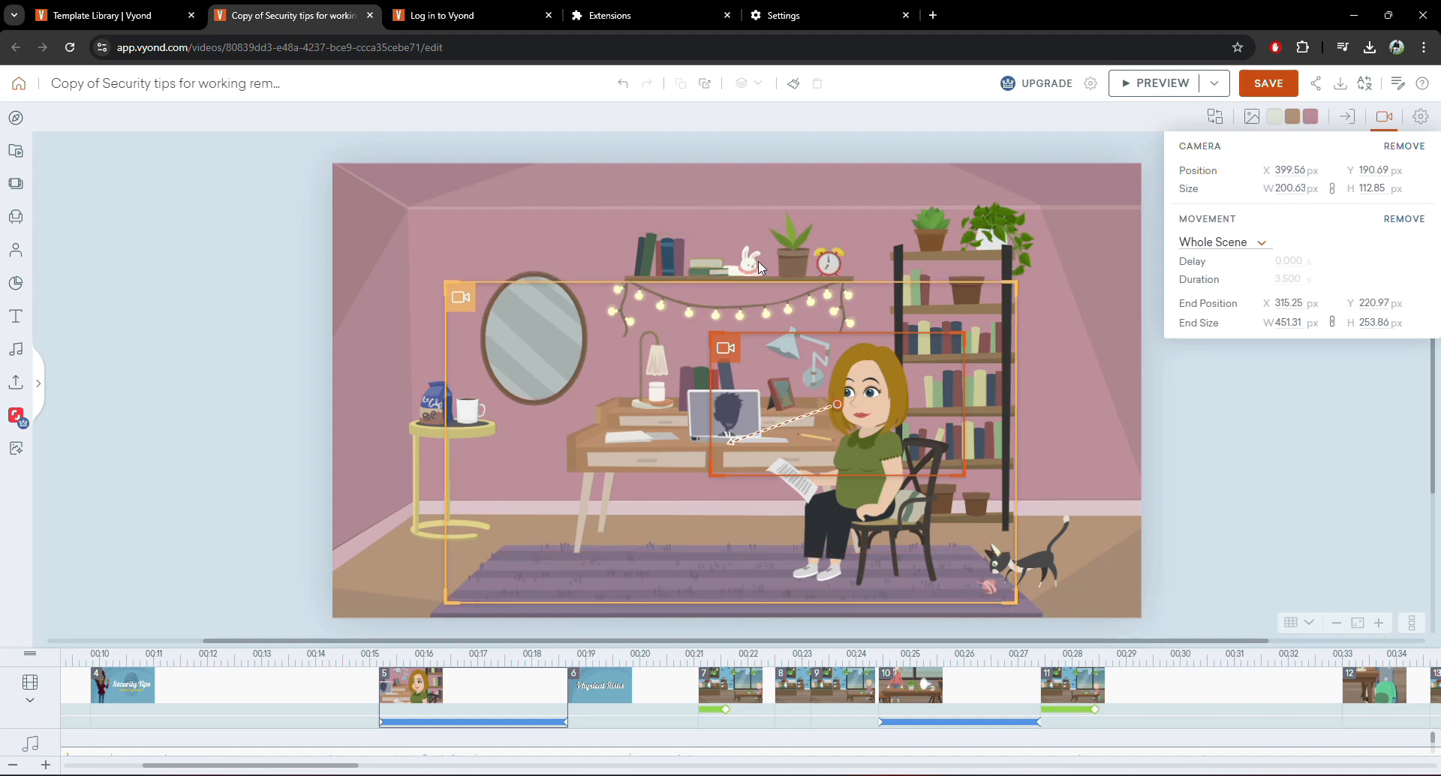
Step: Preview scene 5's camera movement and view the scene's duration setting
click(1155, 84)
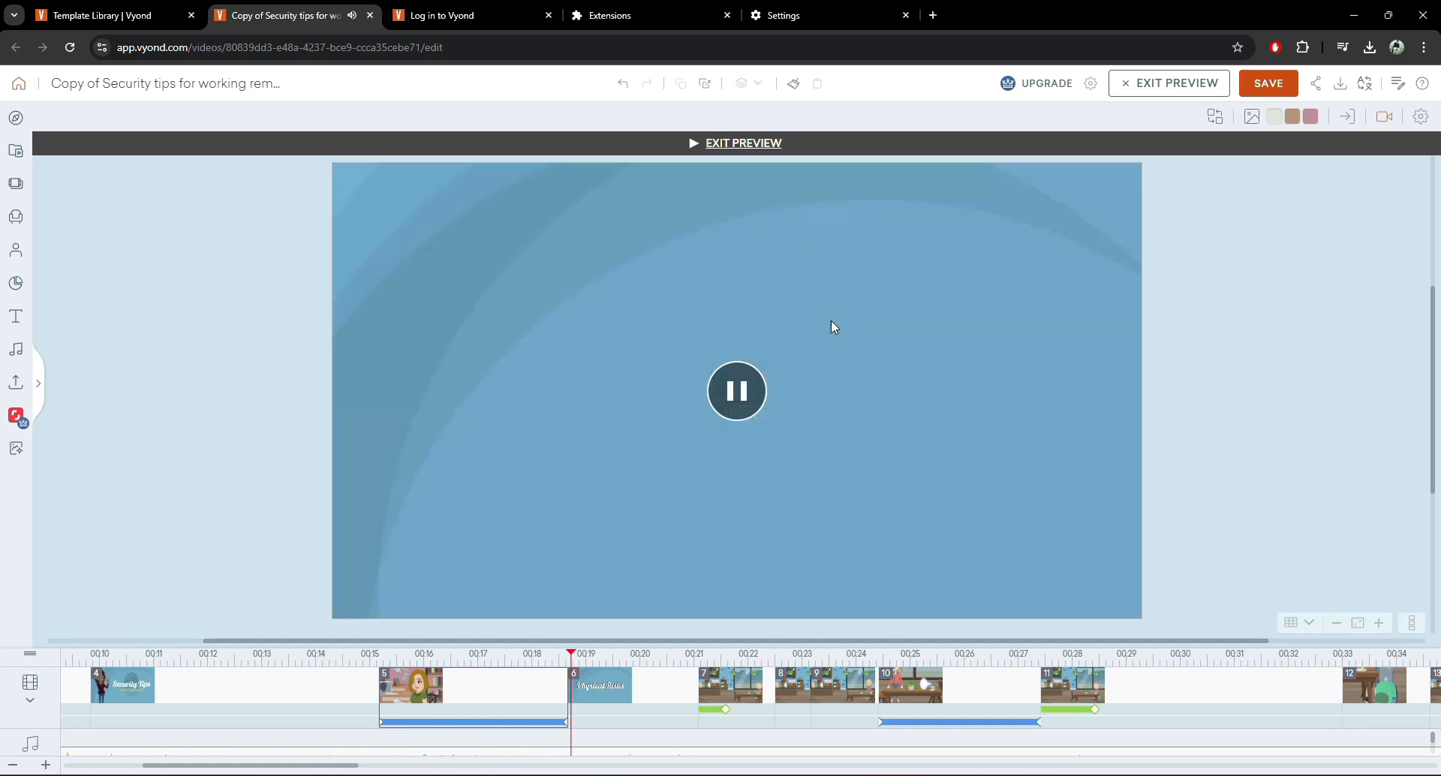
click(736, 142)
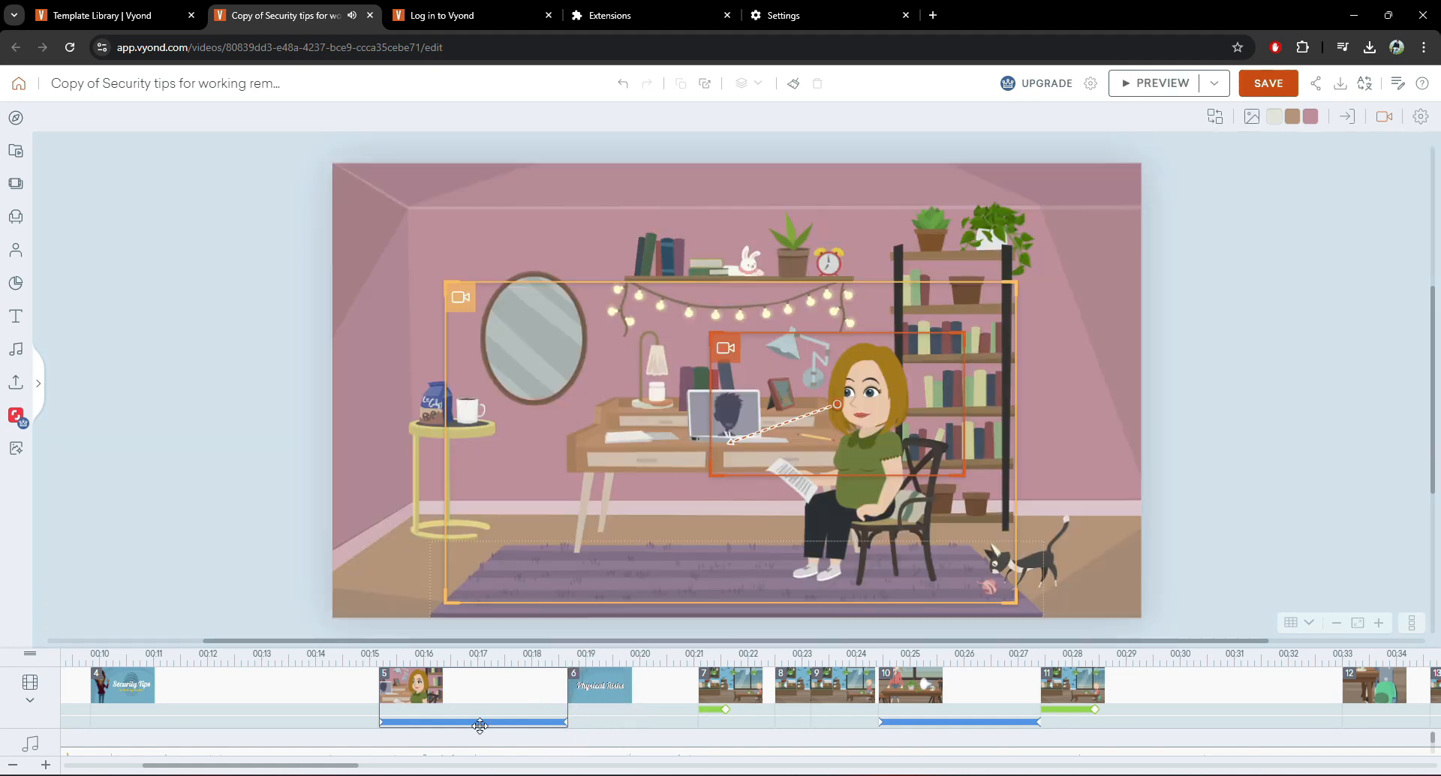
click(459, 674)
click(1259, 238)
click(1420, 120)
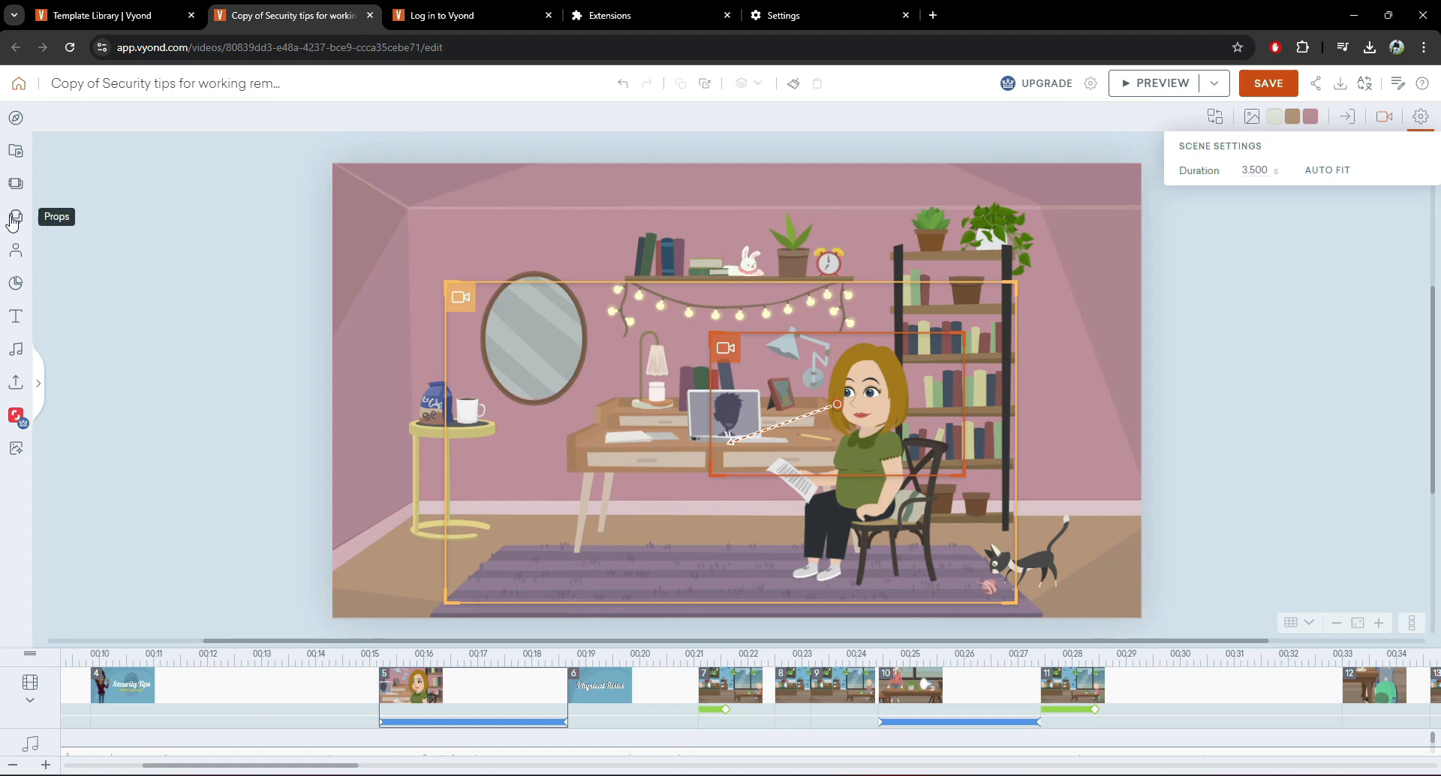
Step: Add the blonde Office professional character to scene 5, standing left of the seated woman and enlarged to reach the rug
click(13, 257)
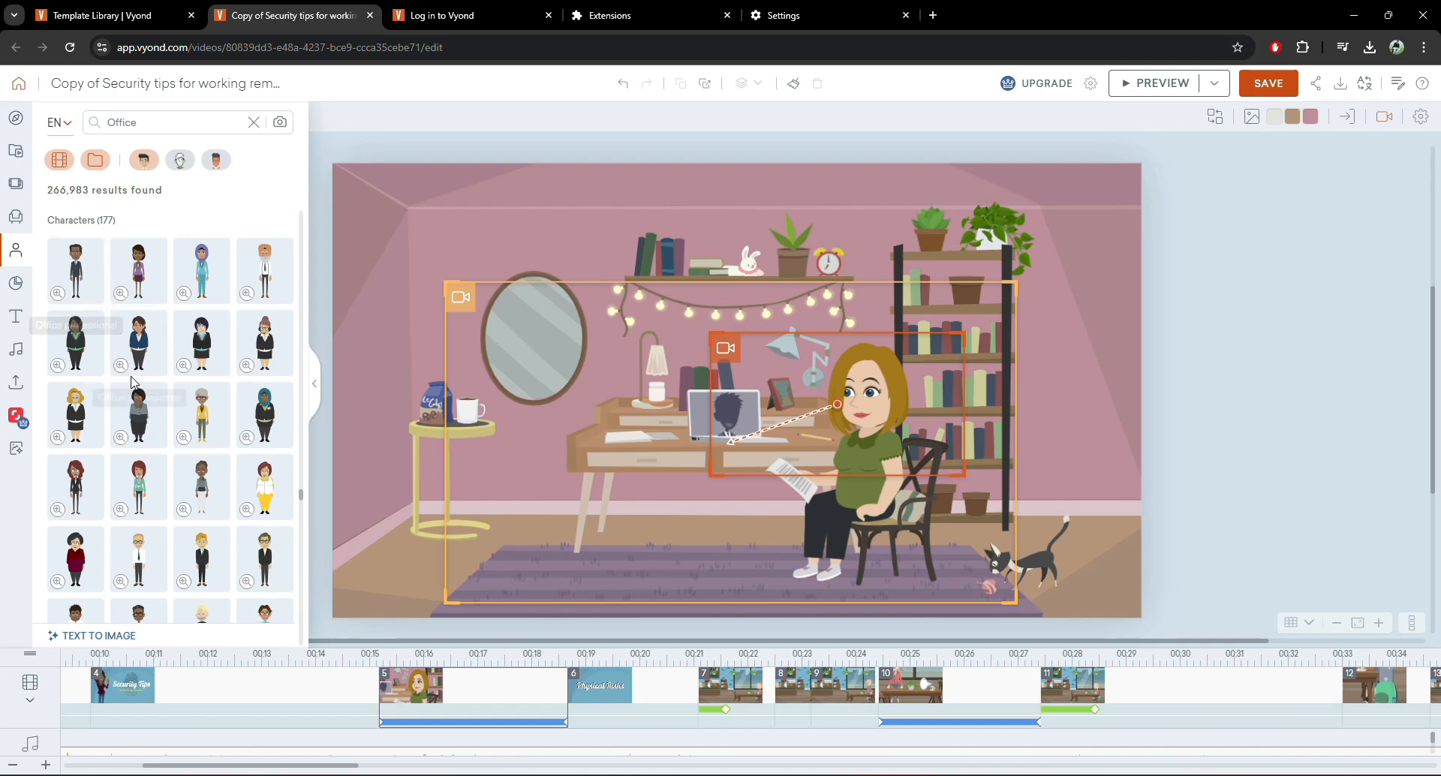
scroll(172, 428, down, 5)
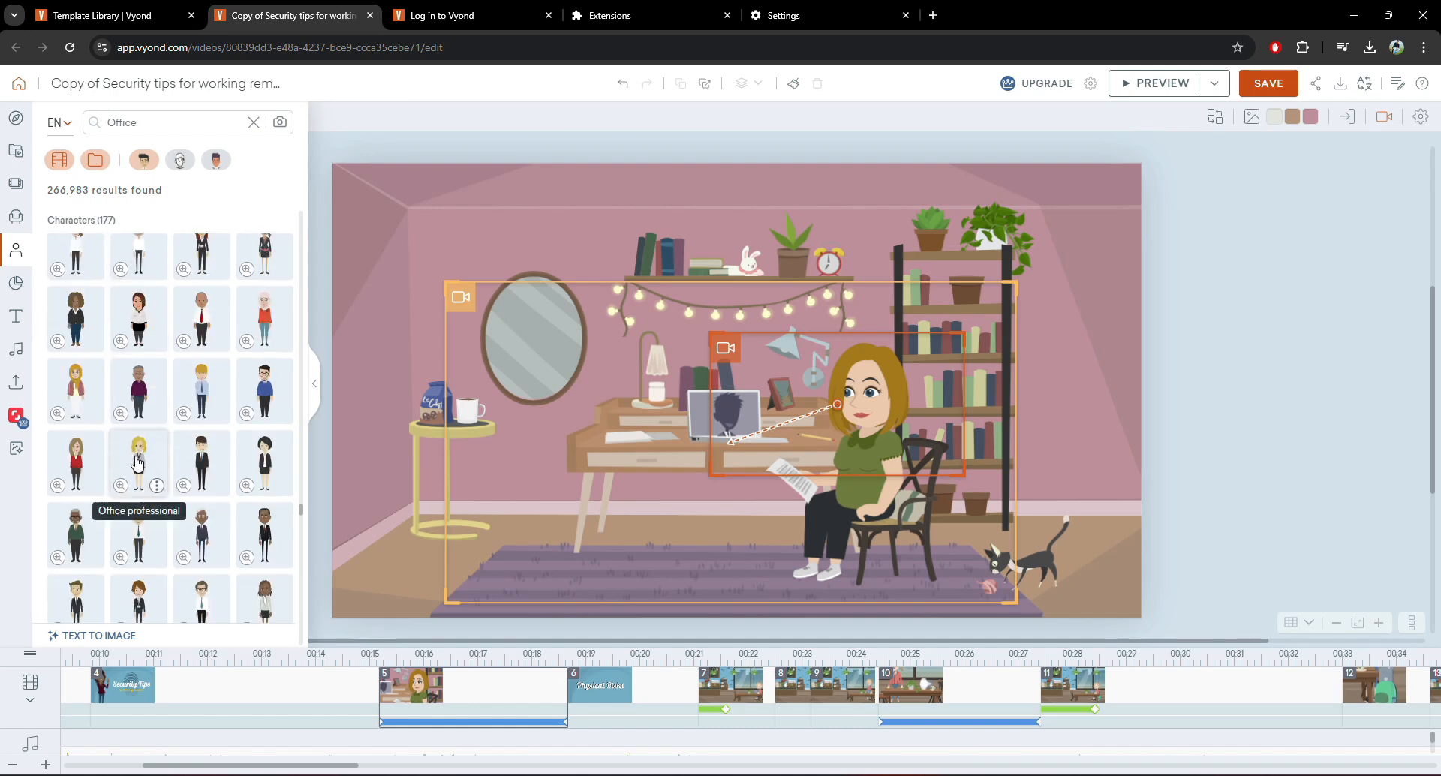
drag(139, 463, 699, 390)
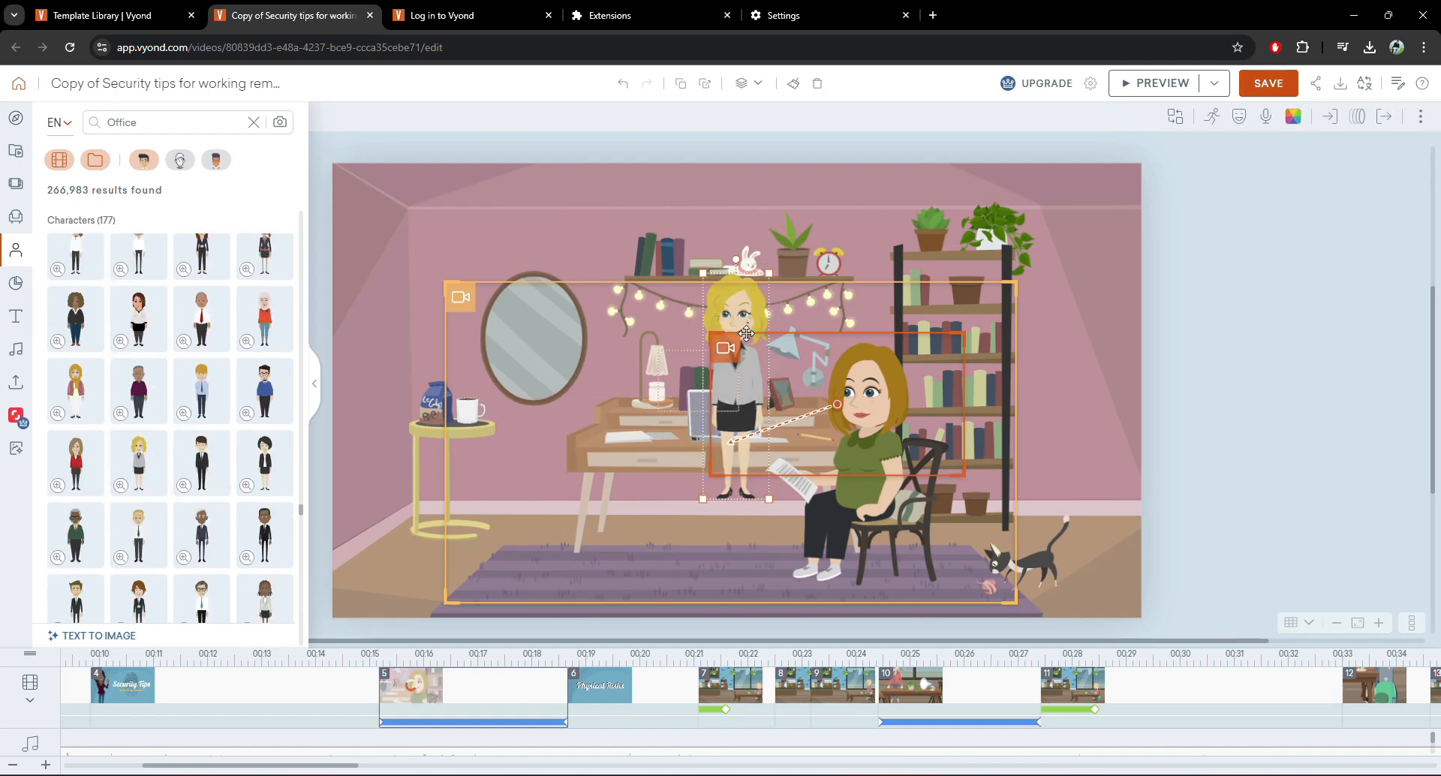
drag(737, 306, 565, 292)
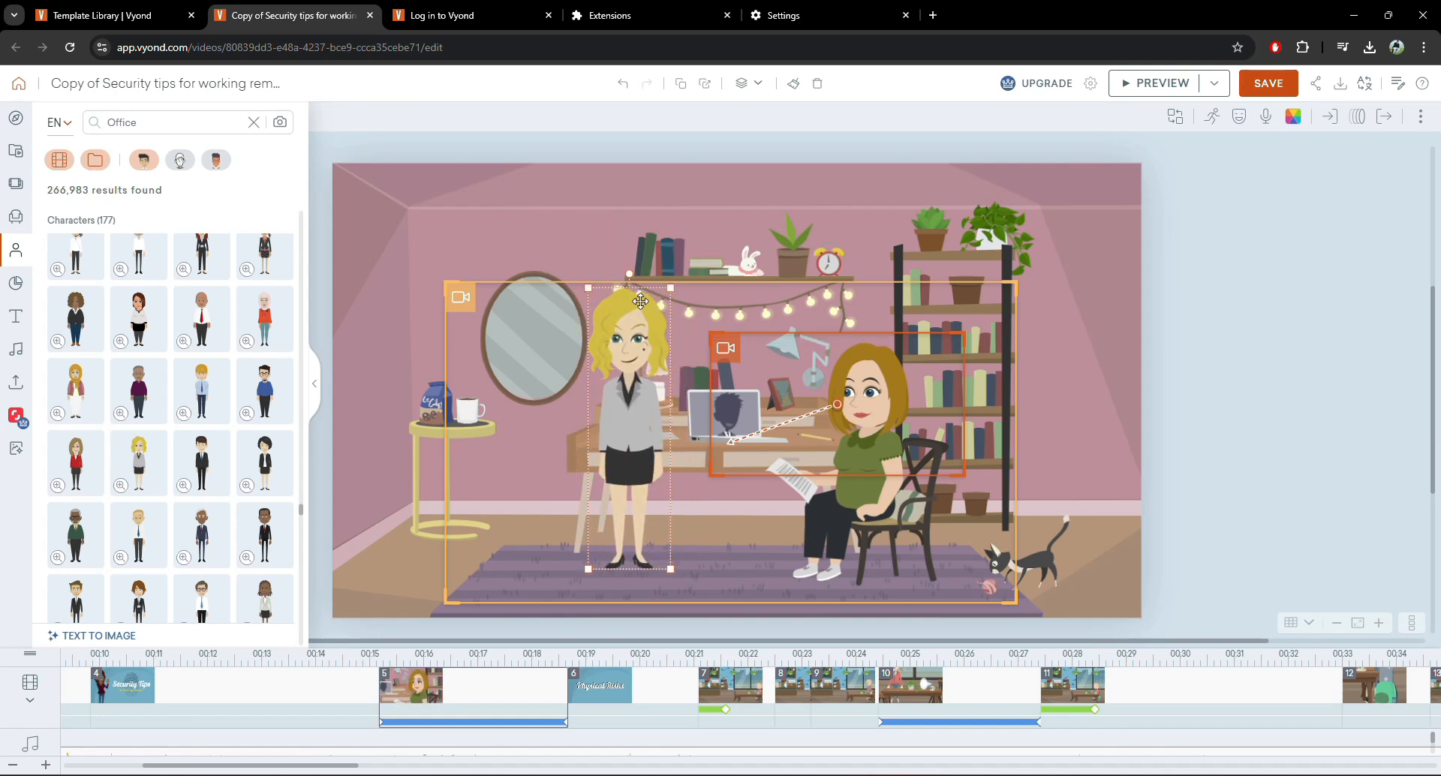
Step: Search the actions for "listening", try Conversation - Angry listening on the blonde woman, and settle on the smiling hand-on-hip standing pose
click(1214, 121)
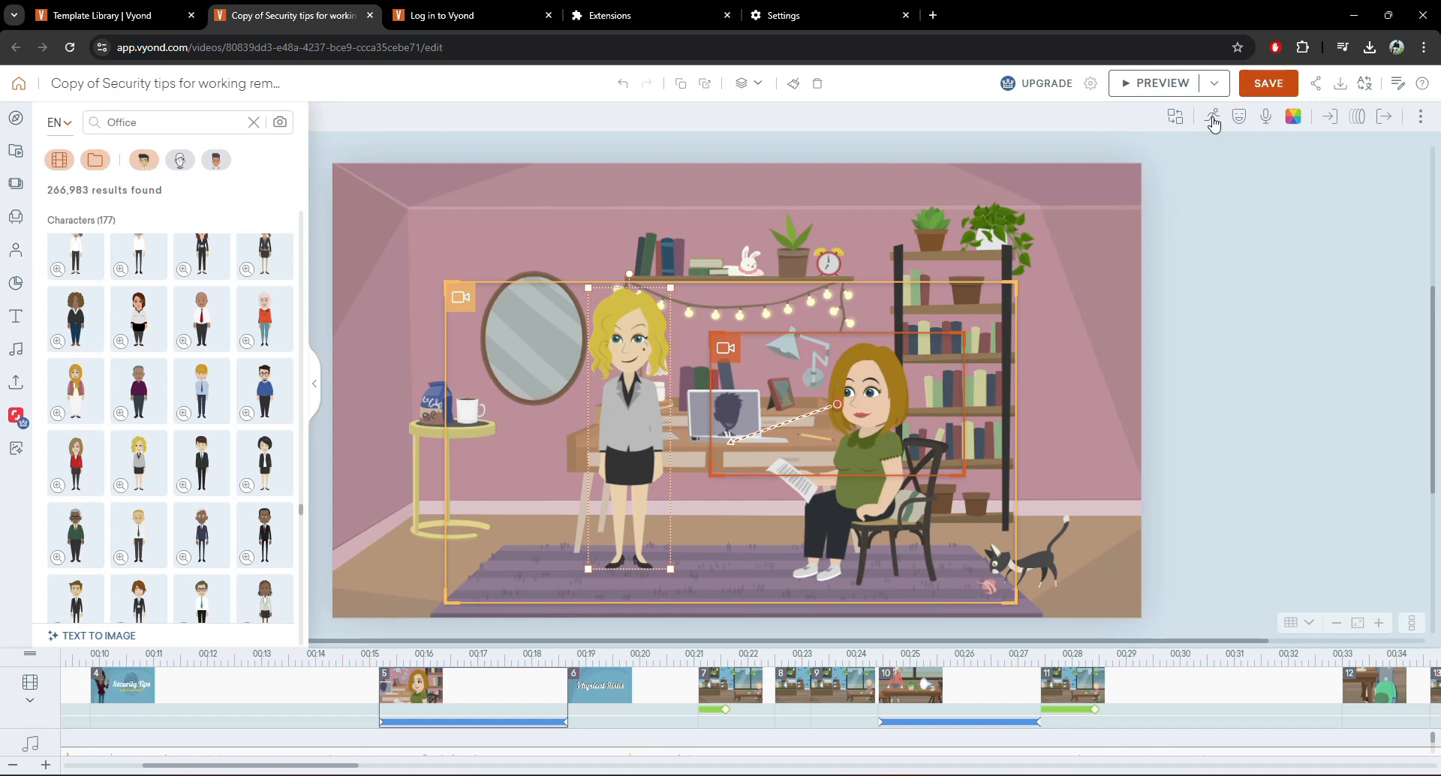
click(1268, 153)
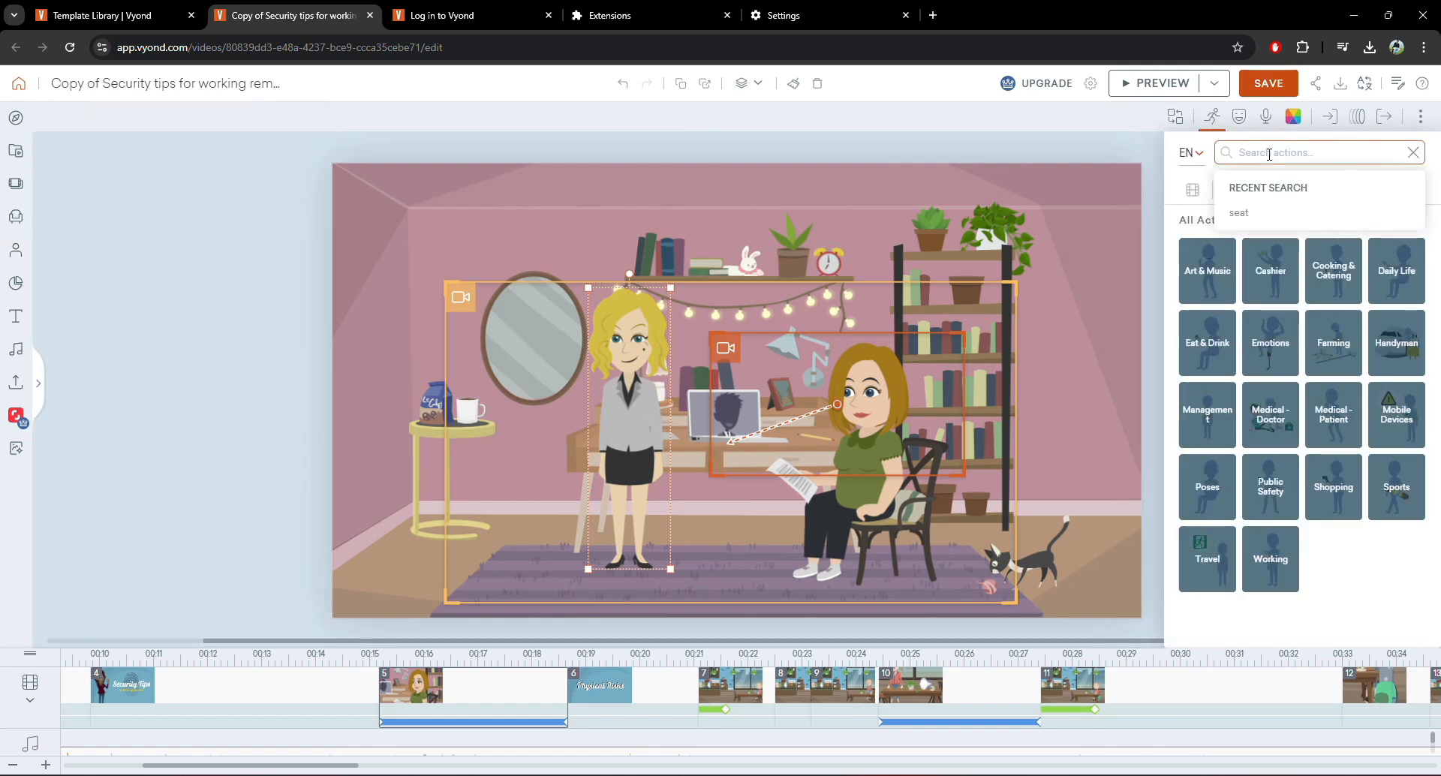
text(listen)
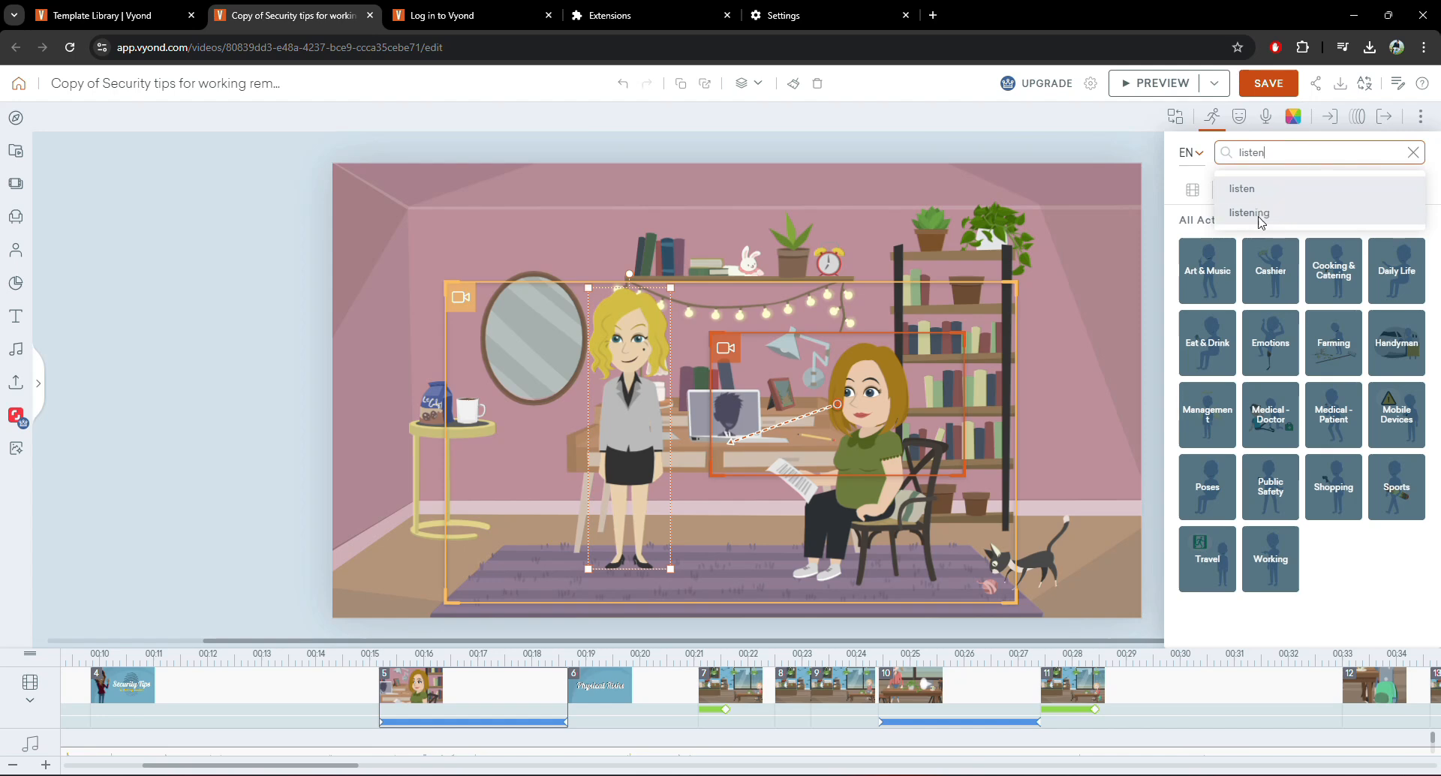
click(1259, 214)
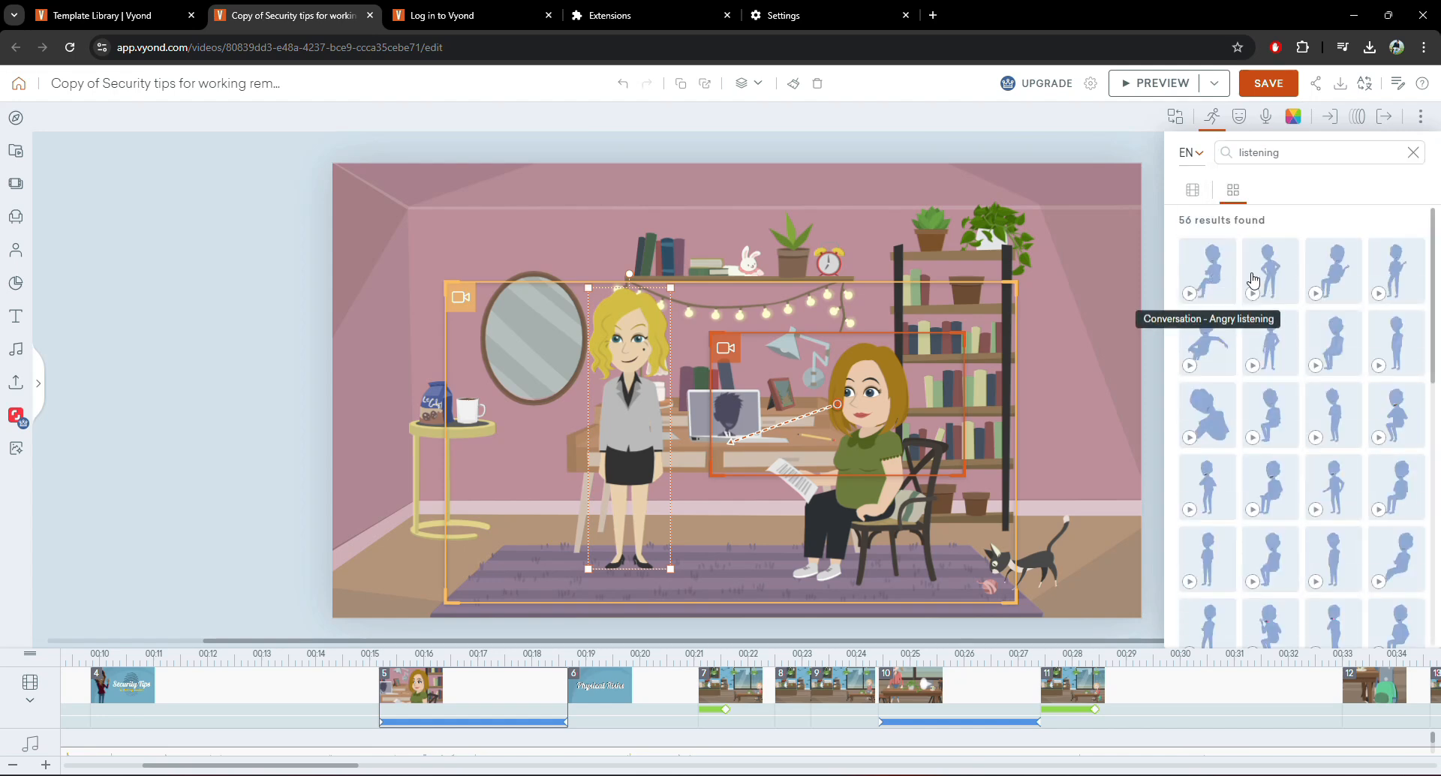
click(1272, 275)
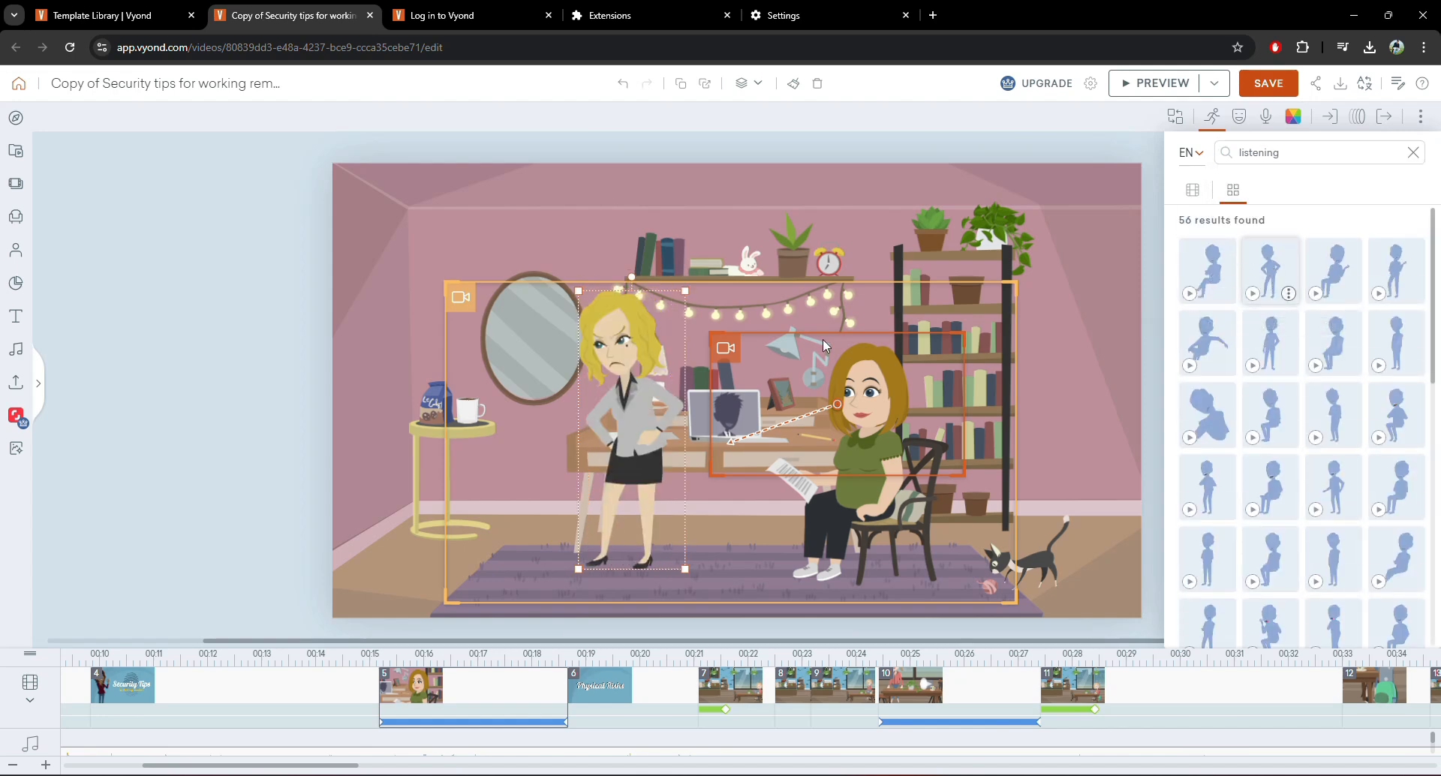
click(1268, 334)
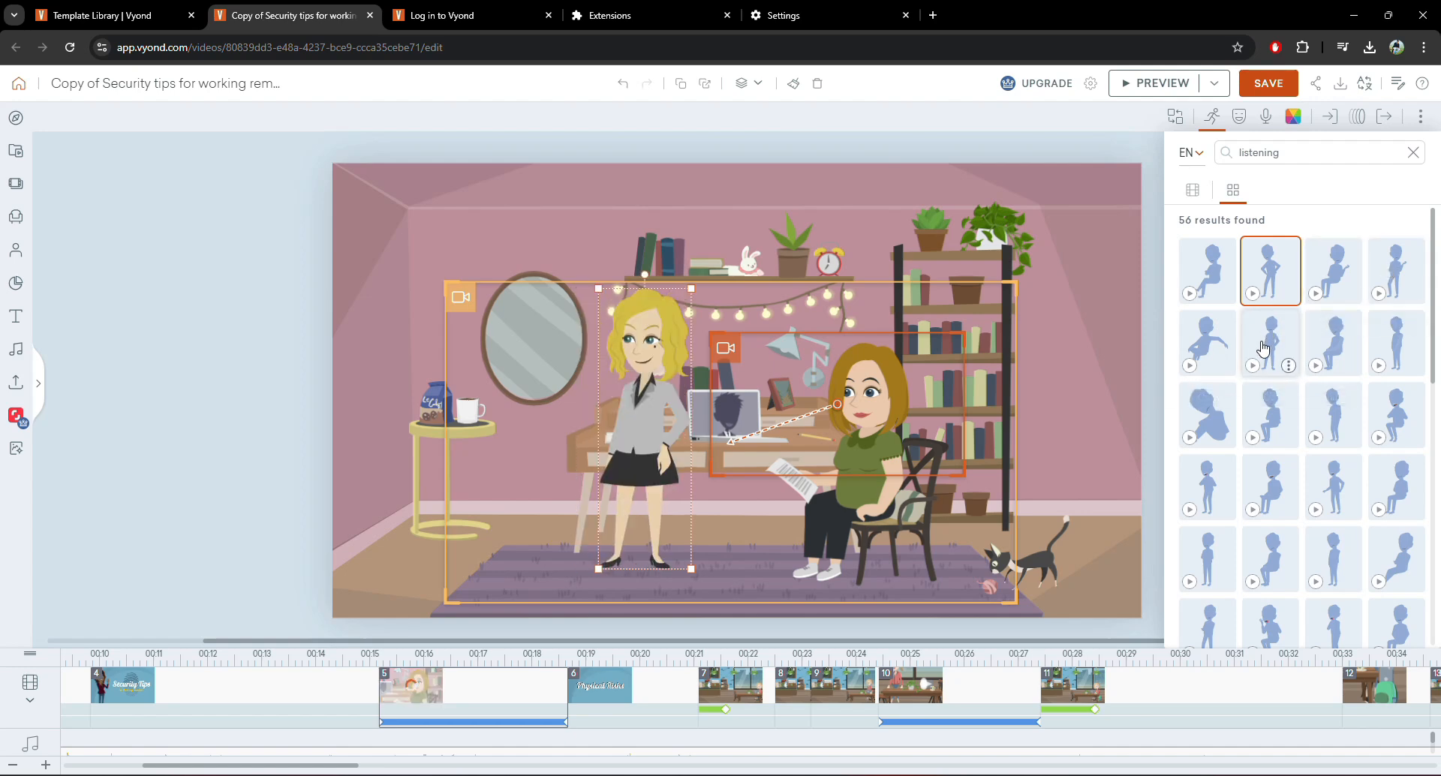
Step: Mirror the standing blonde woman in scene 5
right_click(643, 340)
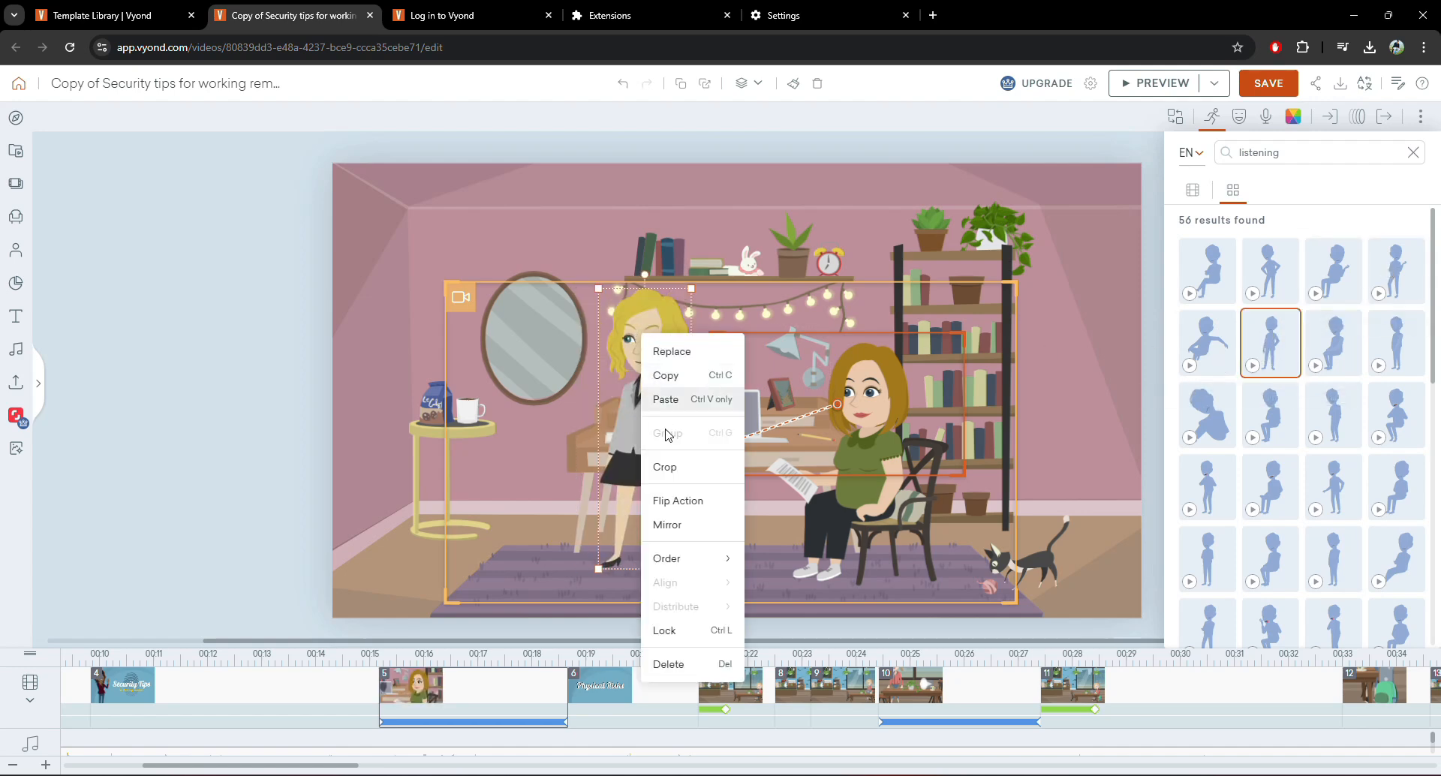
click(692, 527)
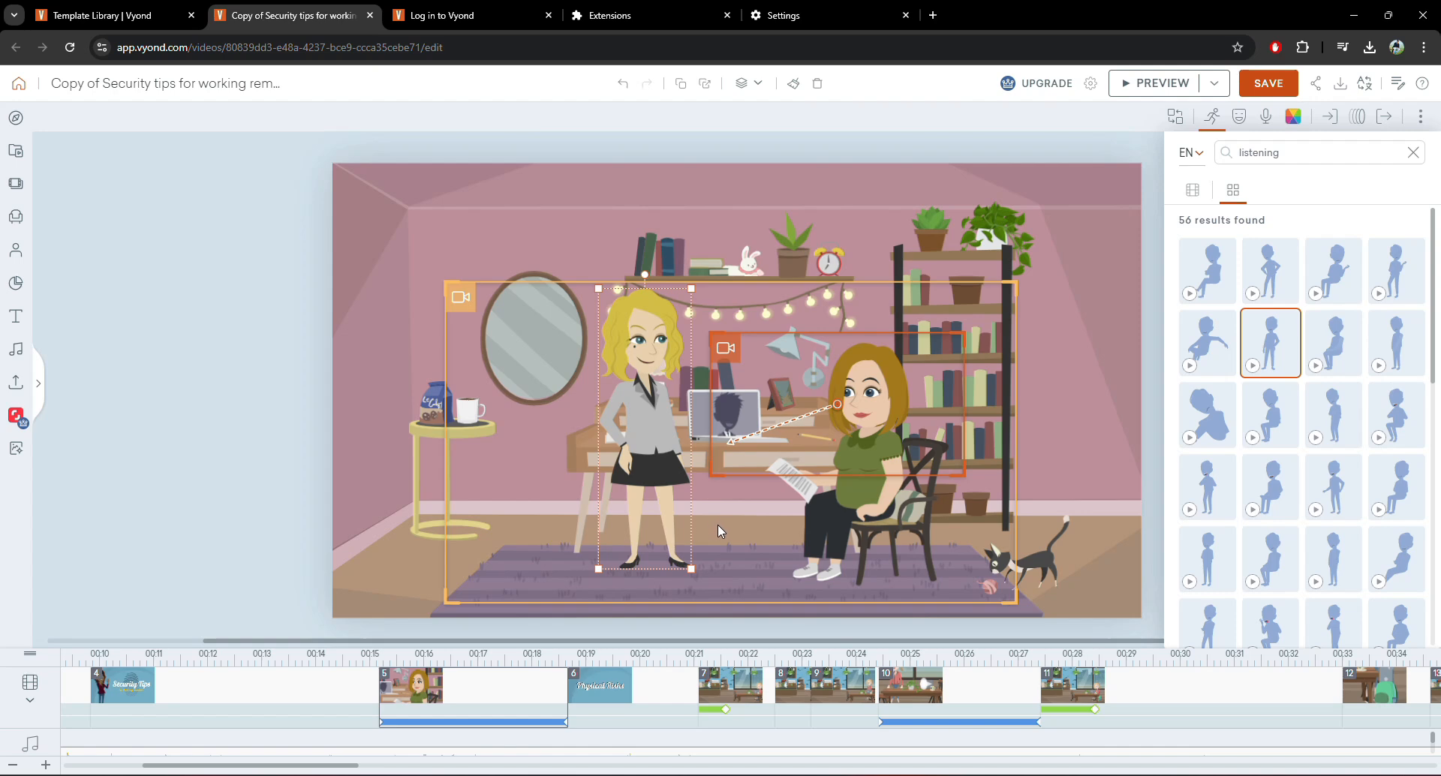
click(717, 525)
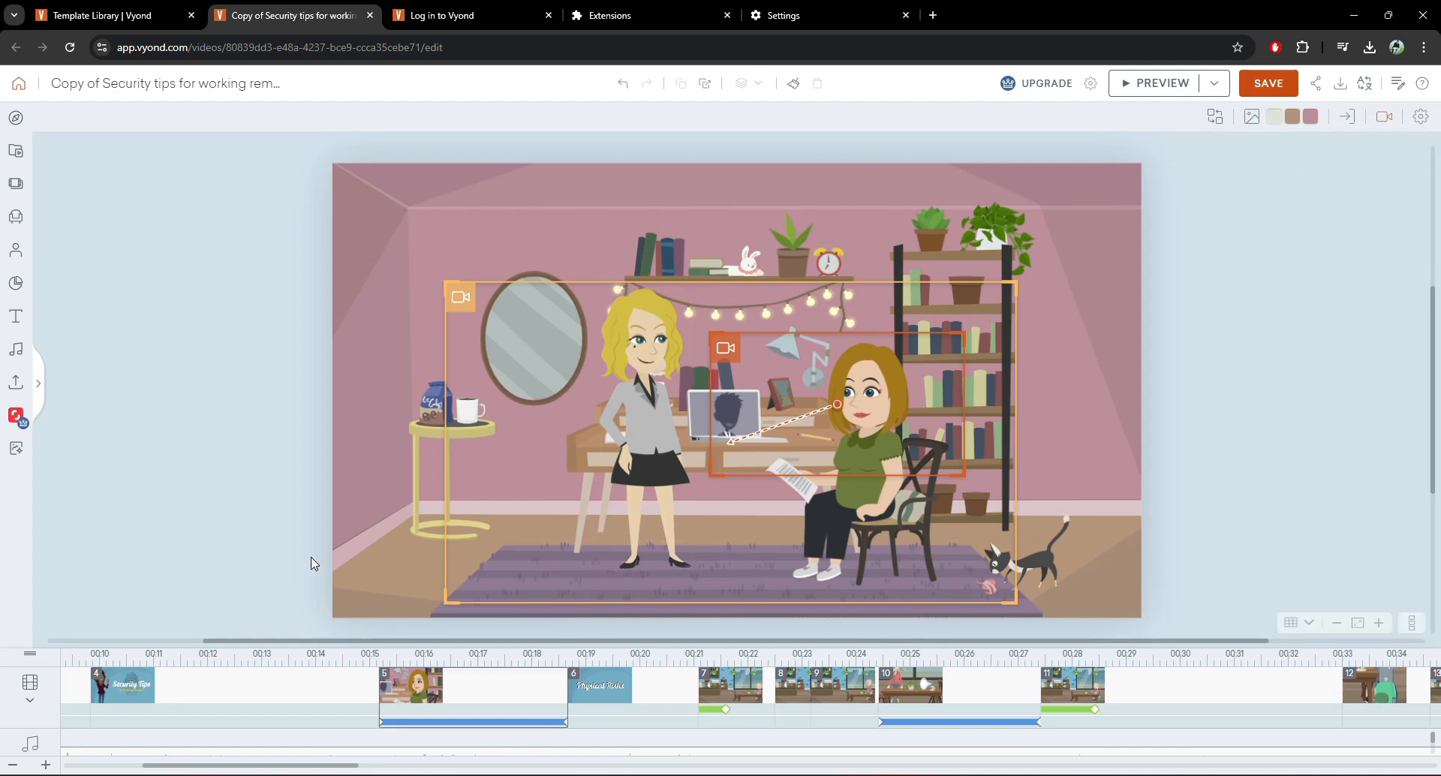
Step: Search the props for "home" and hang the black dome ceiling lamp from scene 5's ceiling, above the wall shelf
click(13, 222)
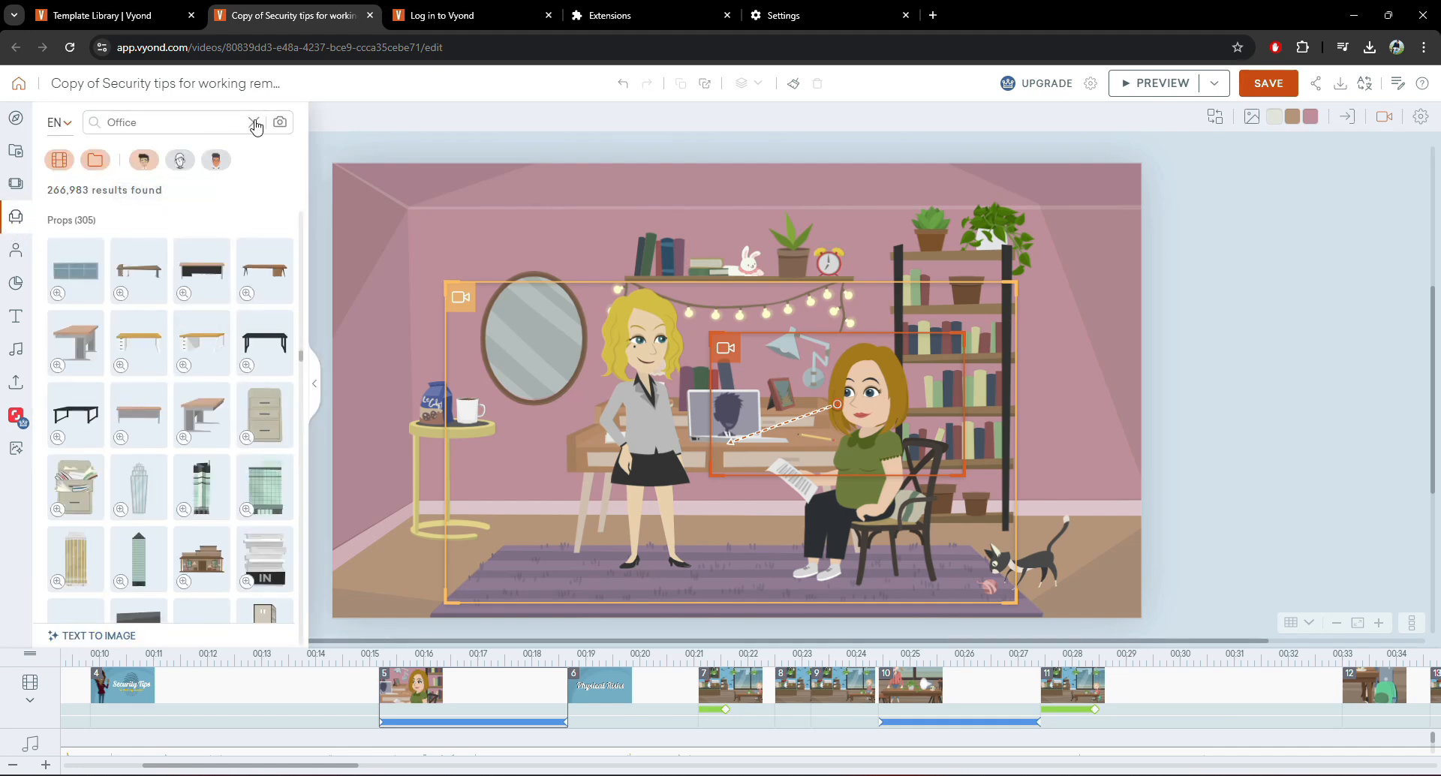
click(254, 123)
click(162, 122)
text(ho)
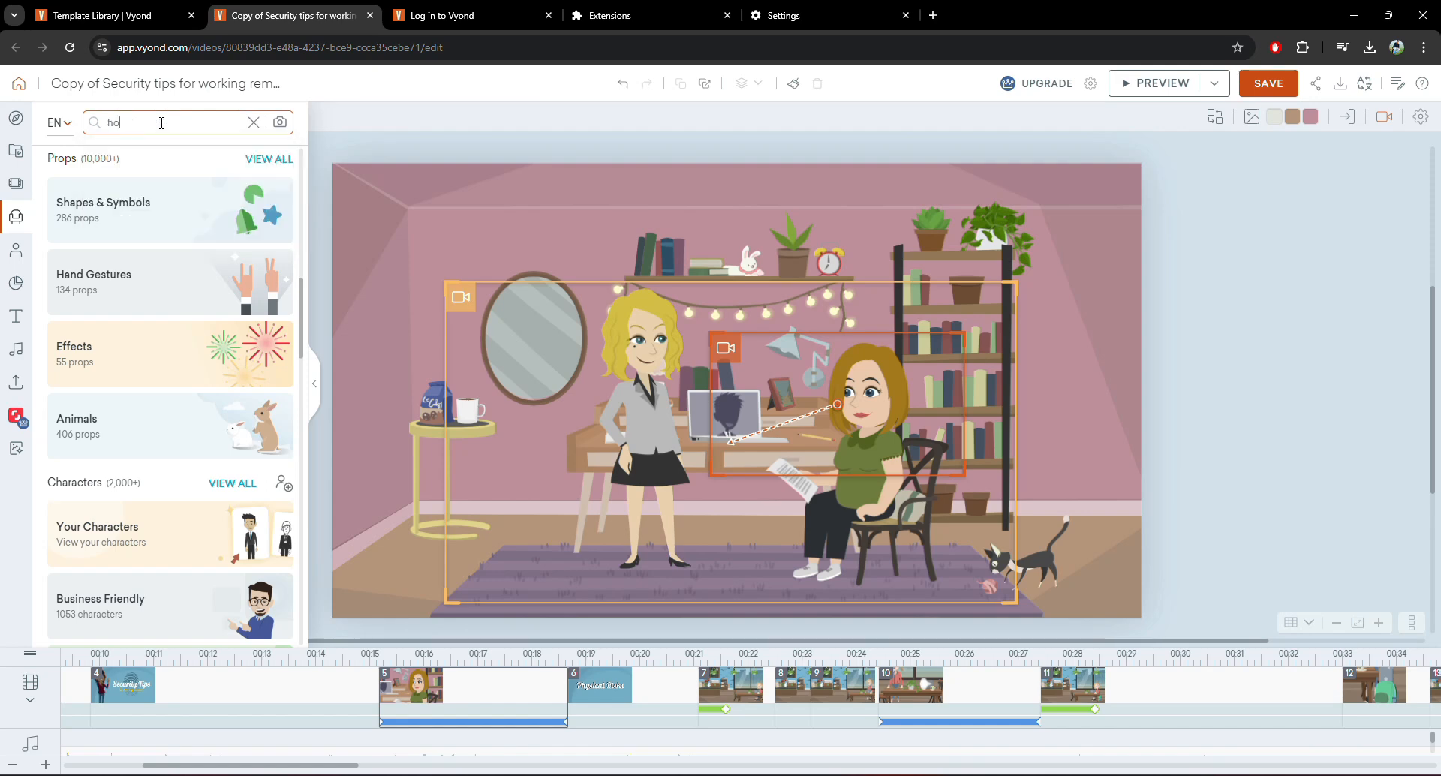
text(me)
key(Return)
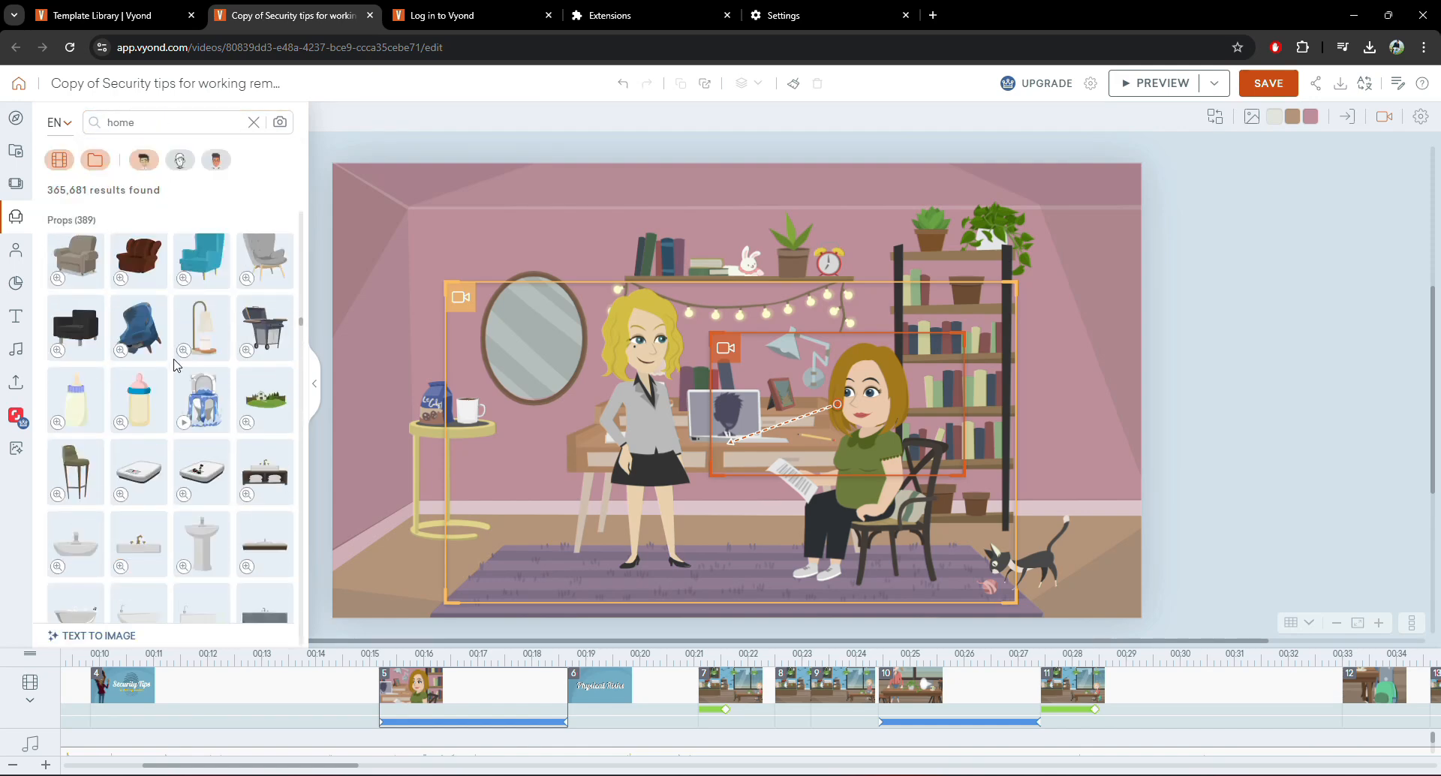
scroll(154, 405, down, 2)
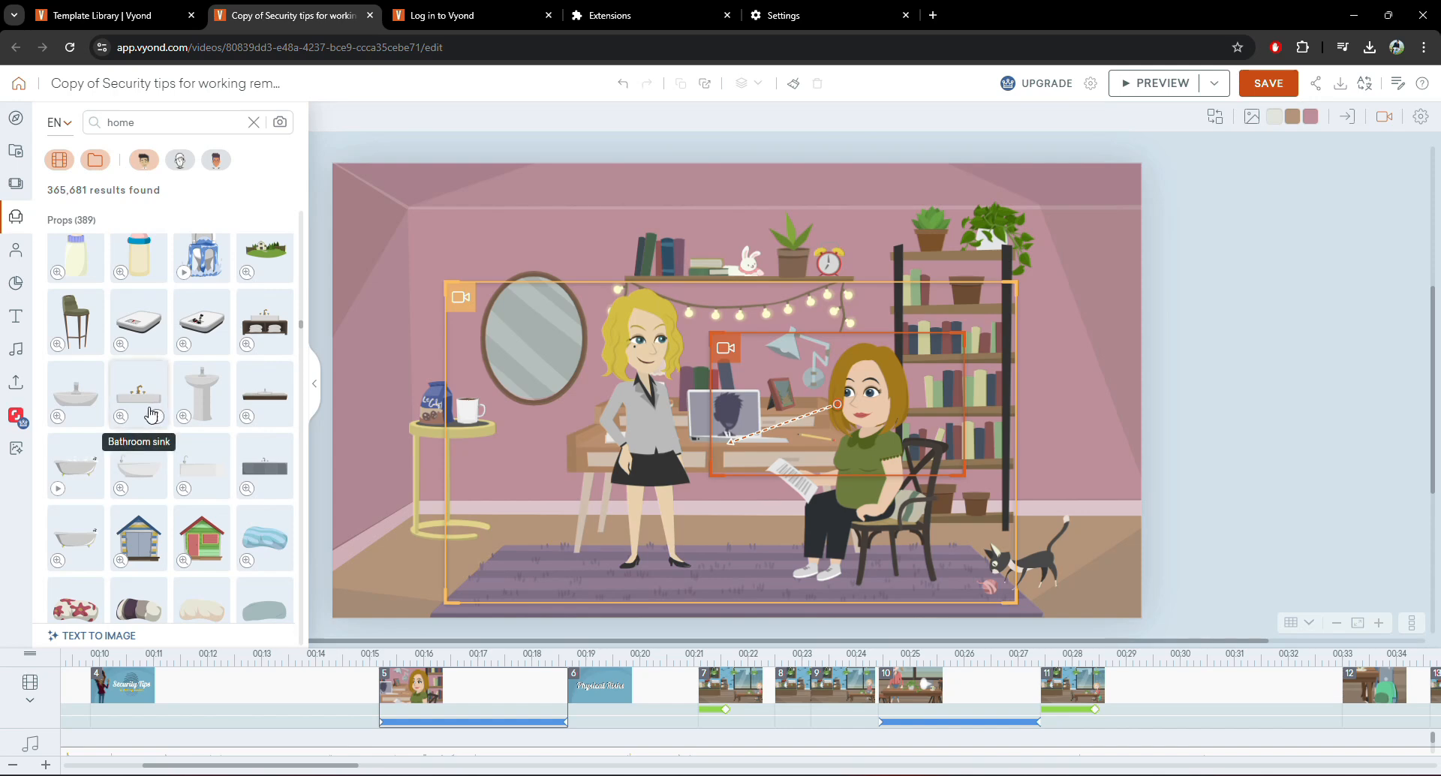
scroll(154, 417, down, 5)
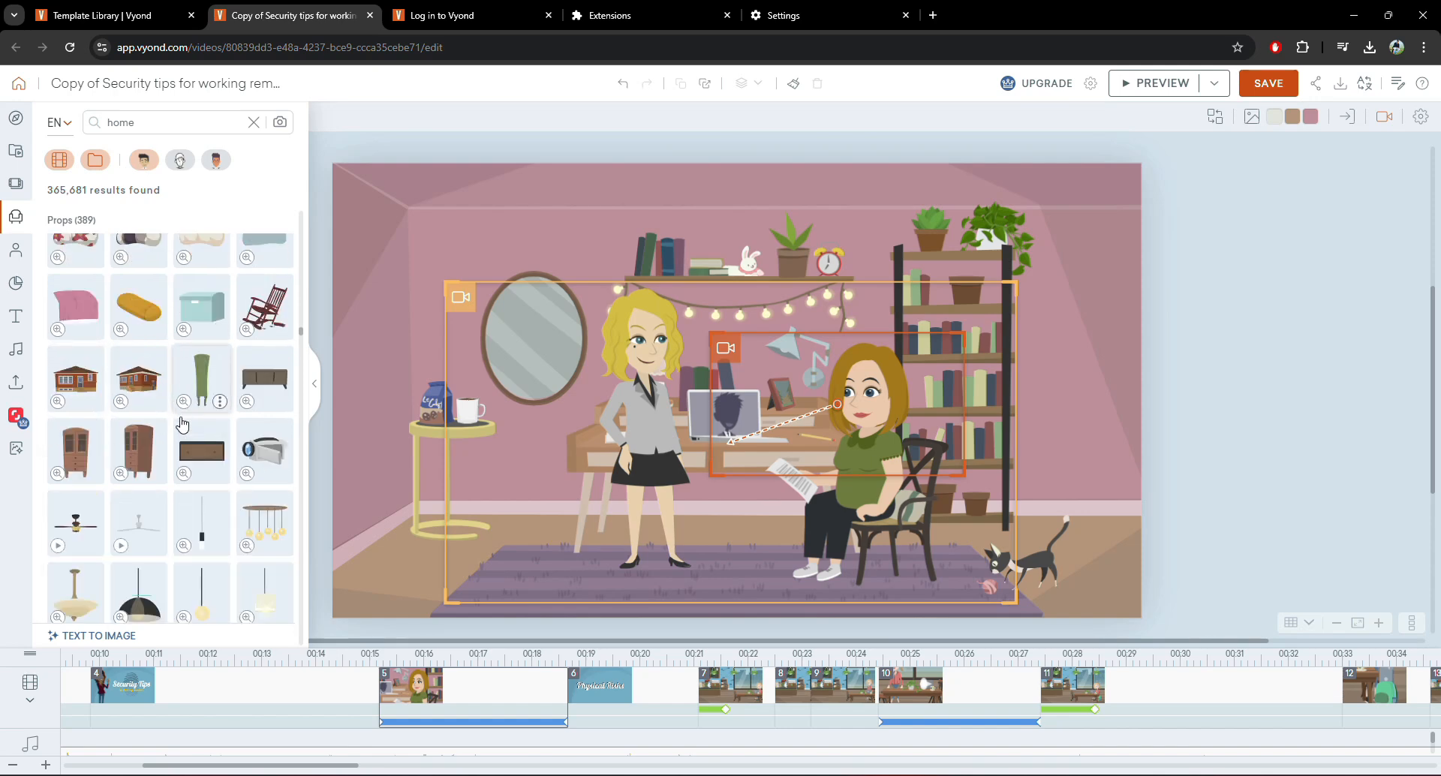
scroll(184, 435, down, 3)
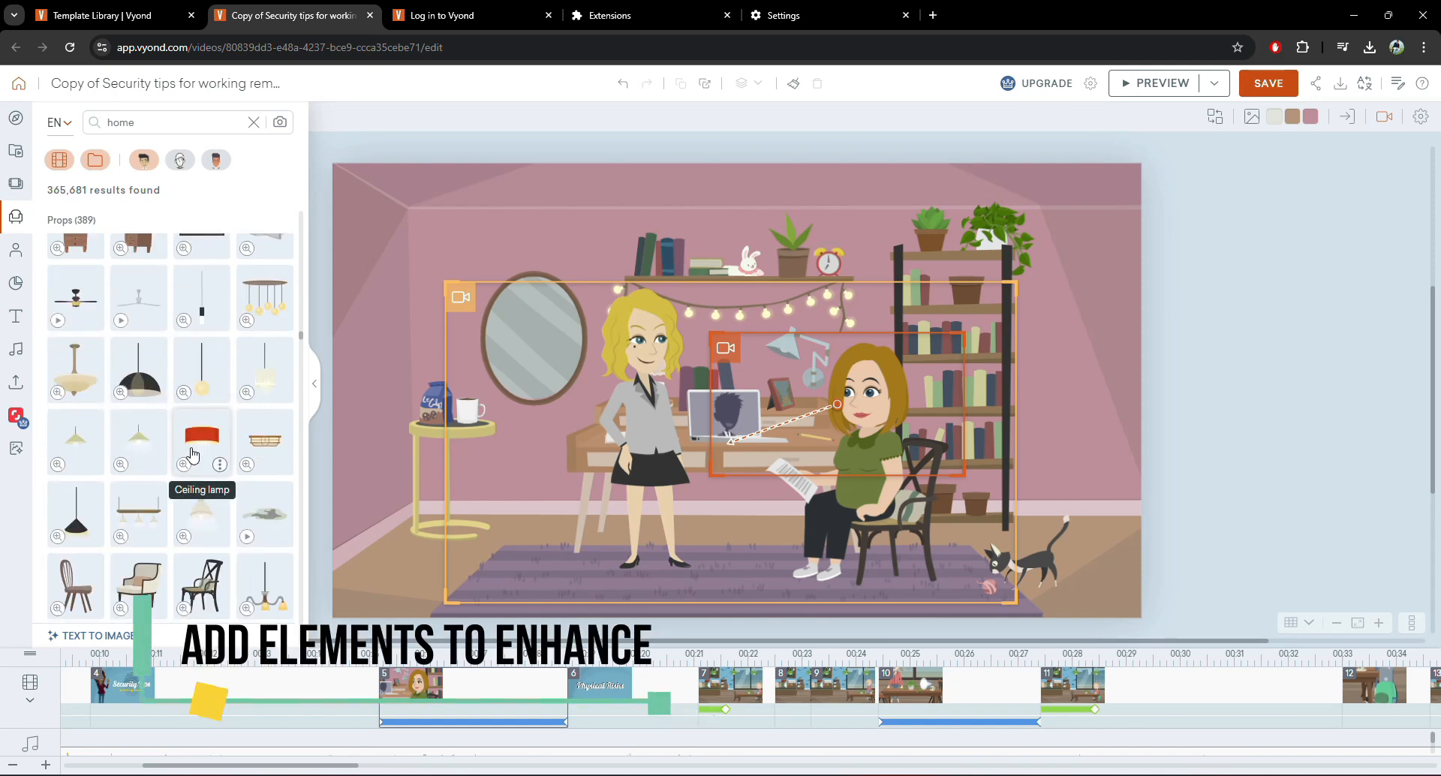
click(141, 373)
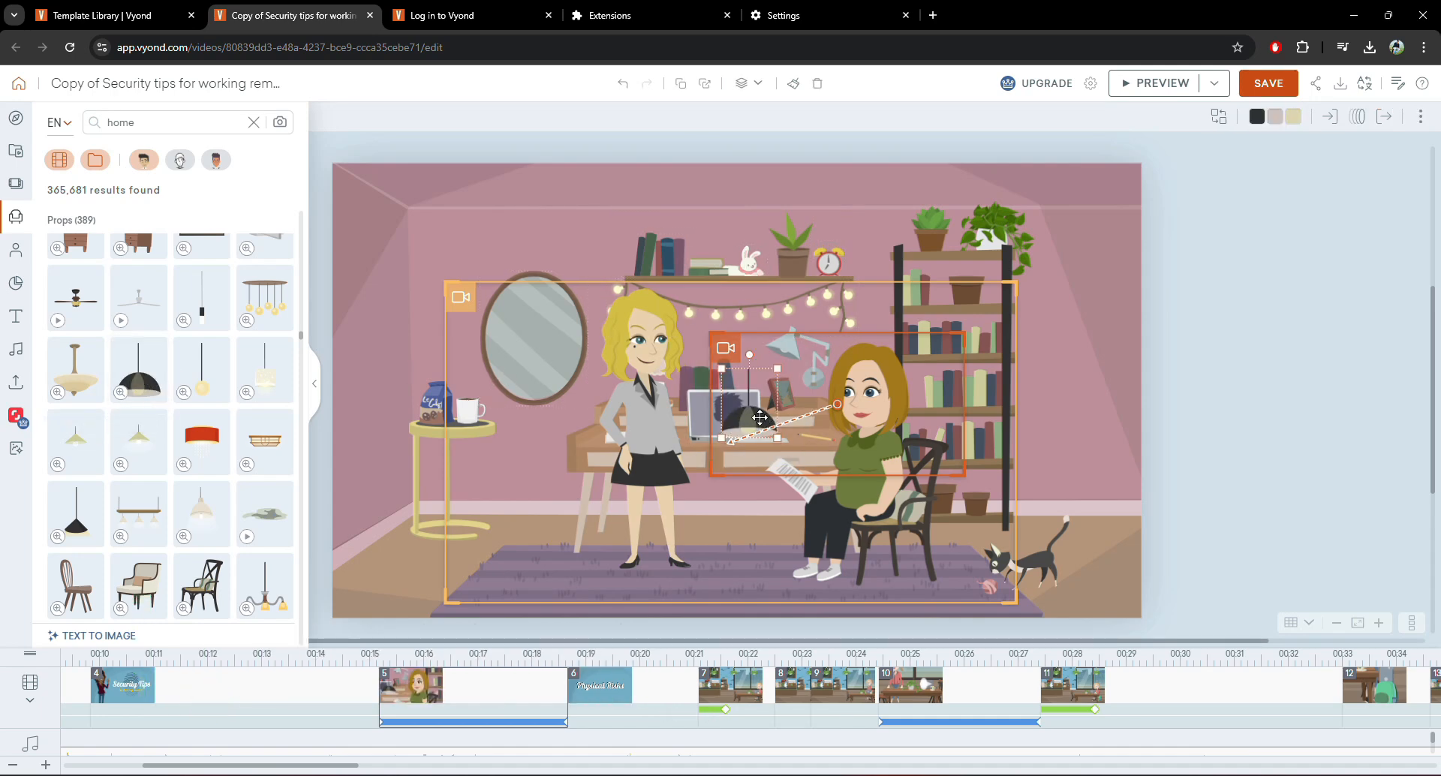
drag(747, 392, 755, 190)
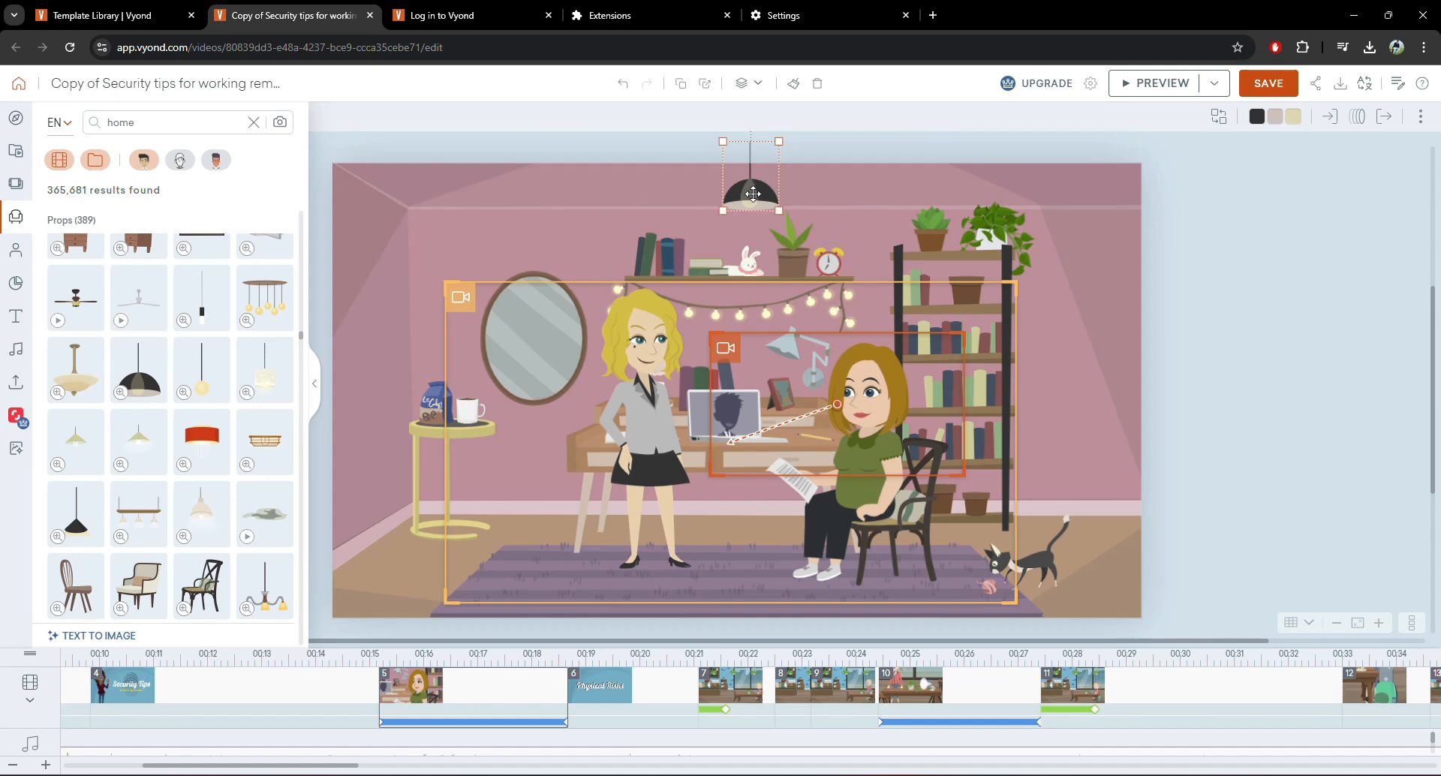
Step: Start replacing the blonde woman at the laptop in scene 7 and browse to the Business Friendly Casual characters
click(652, 685)
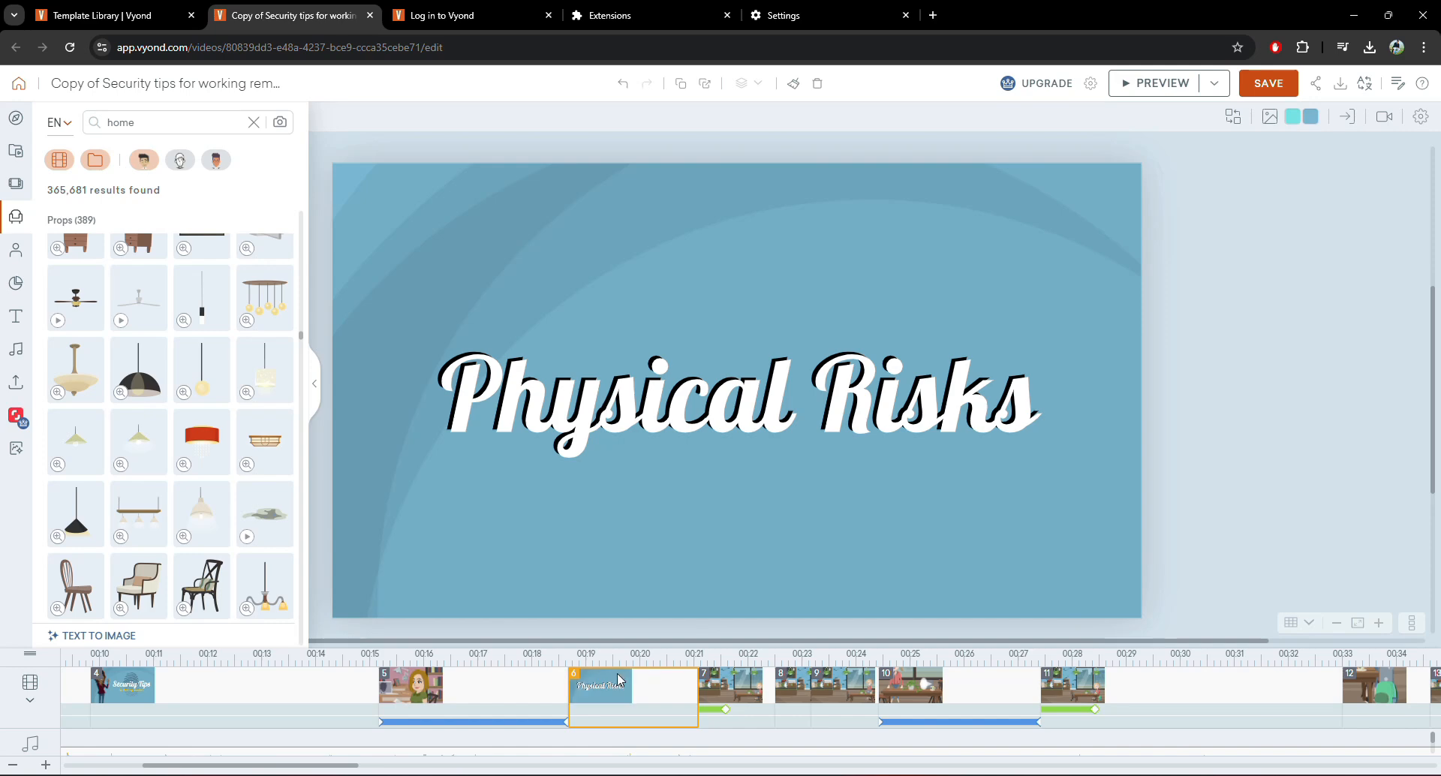
click(736, 677)
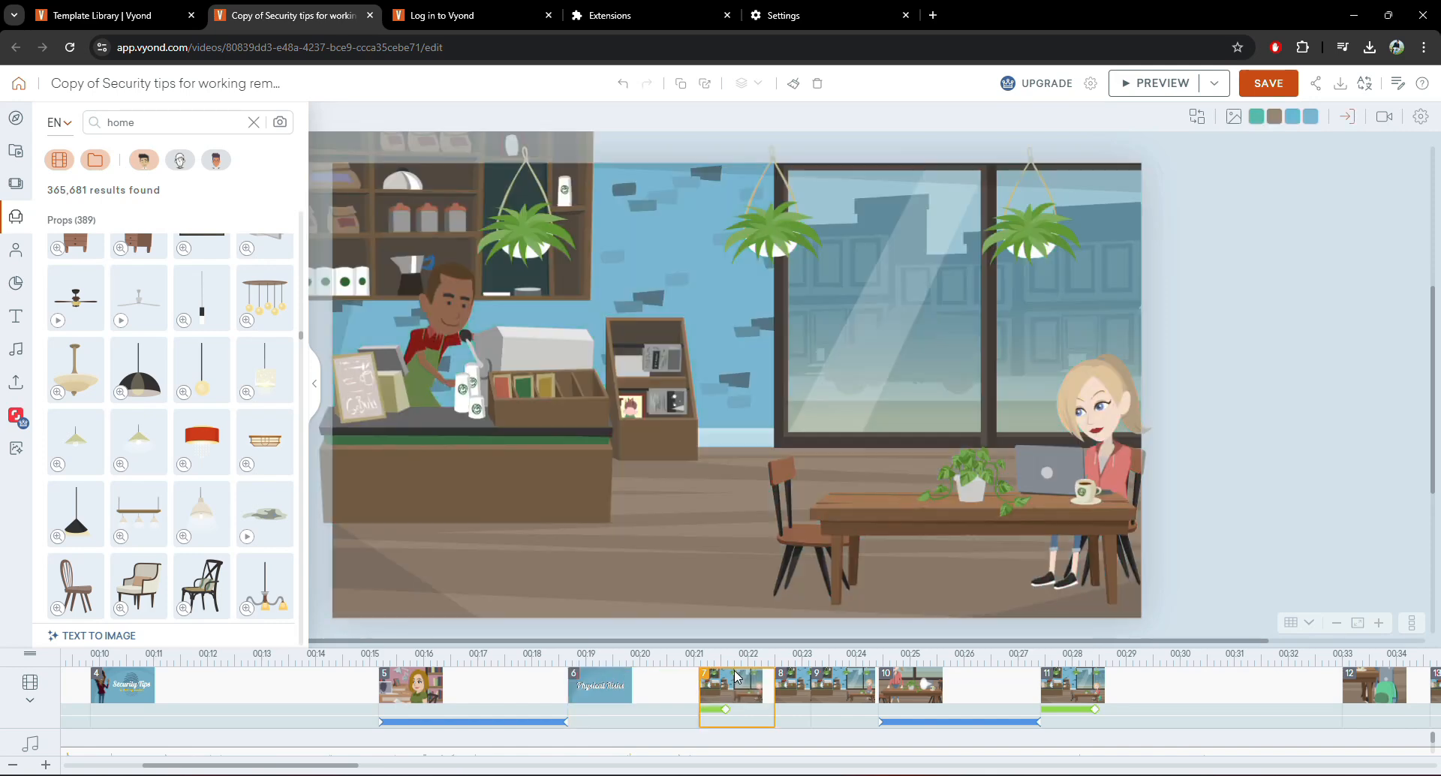
click(1093, 390)
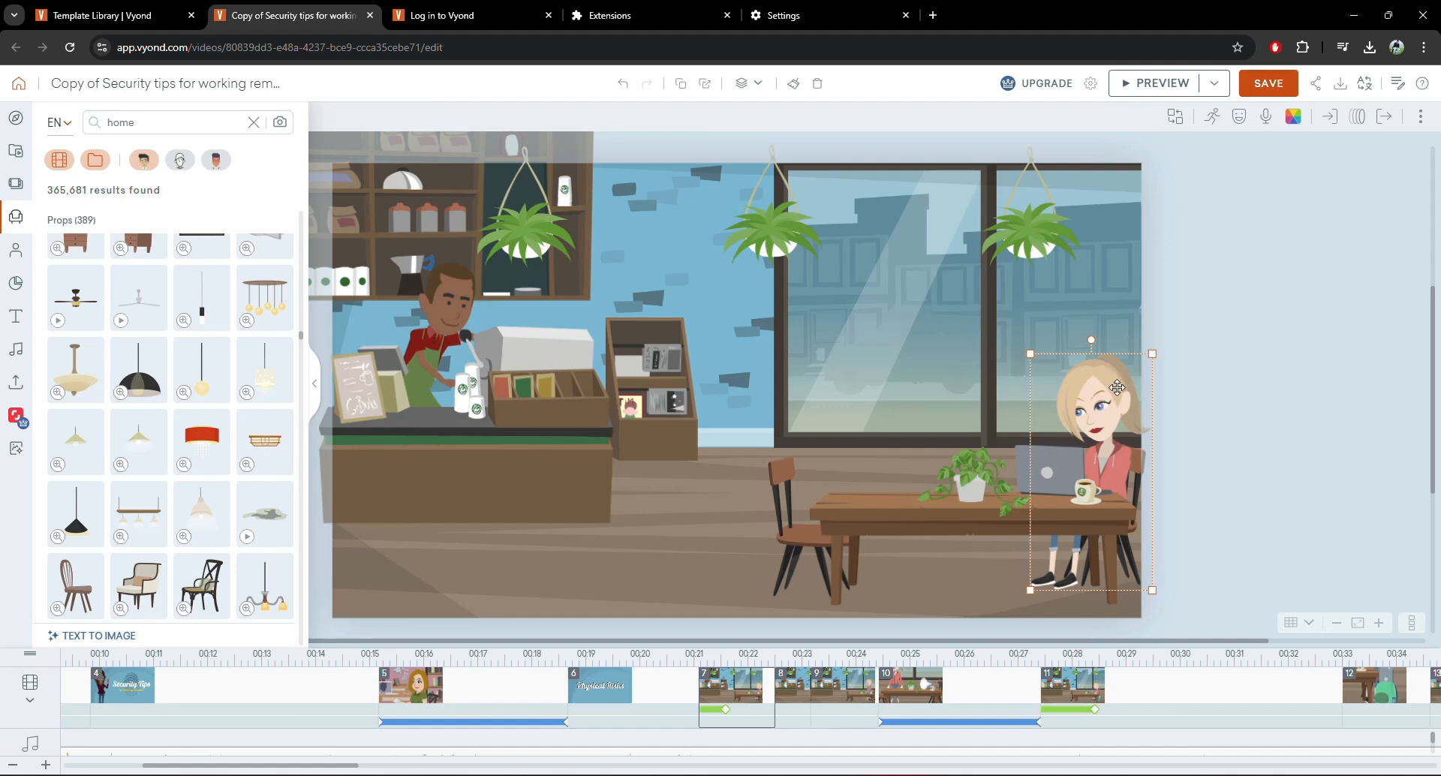
click(1178, 120)
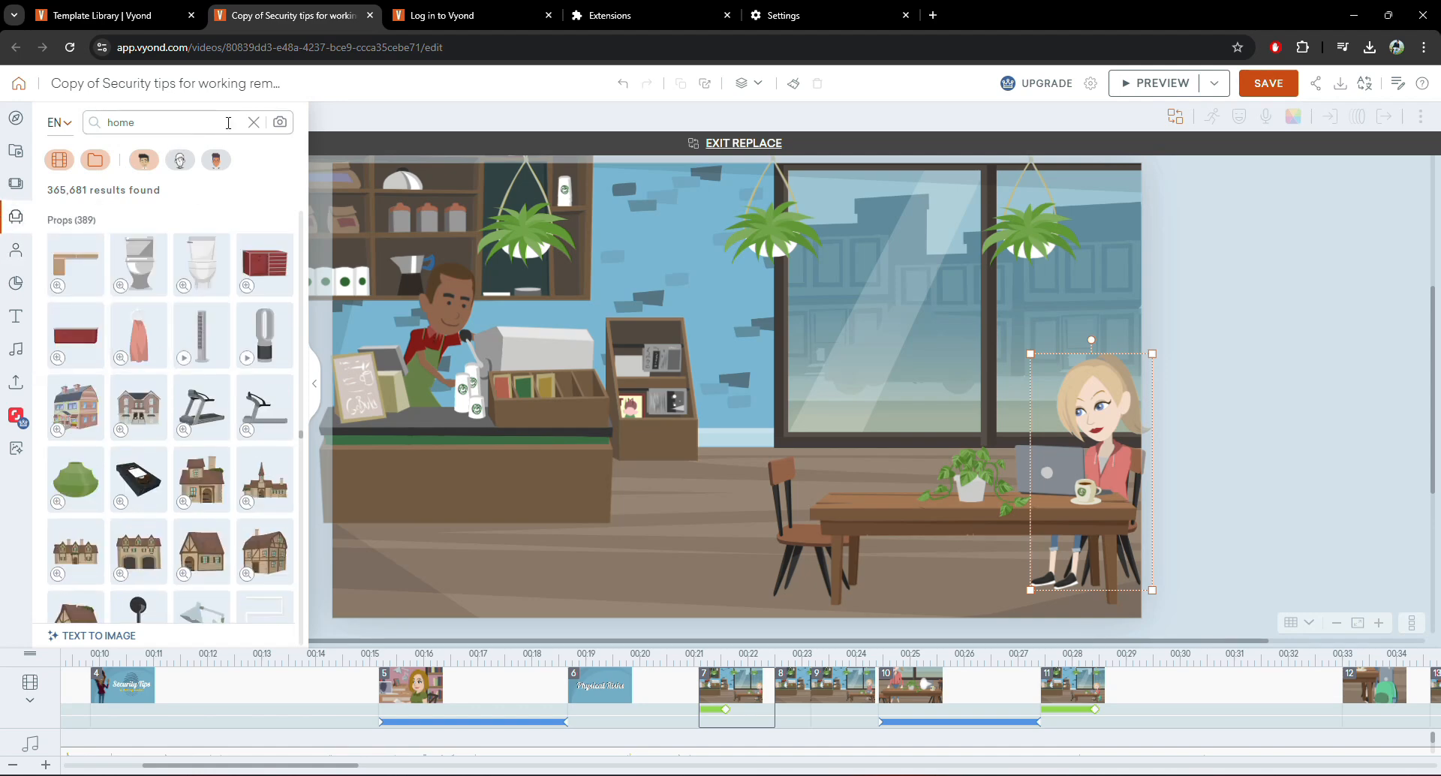
click(253, 121)
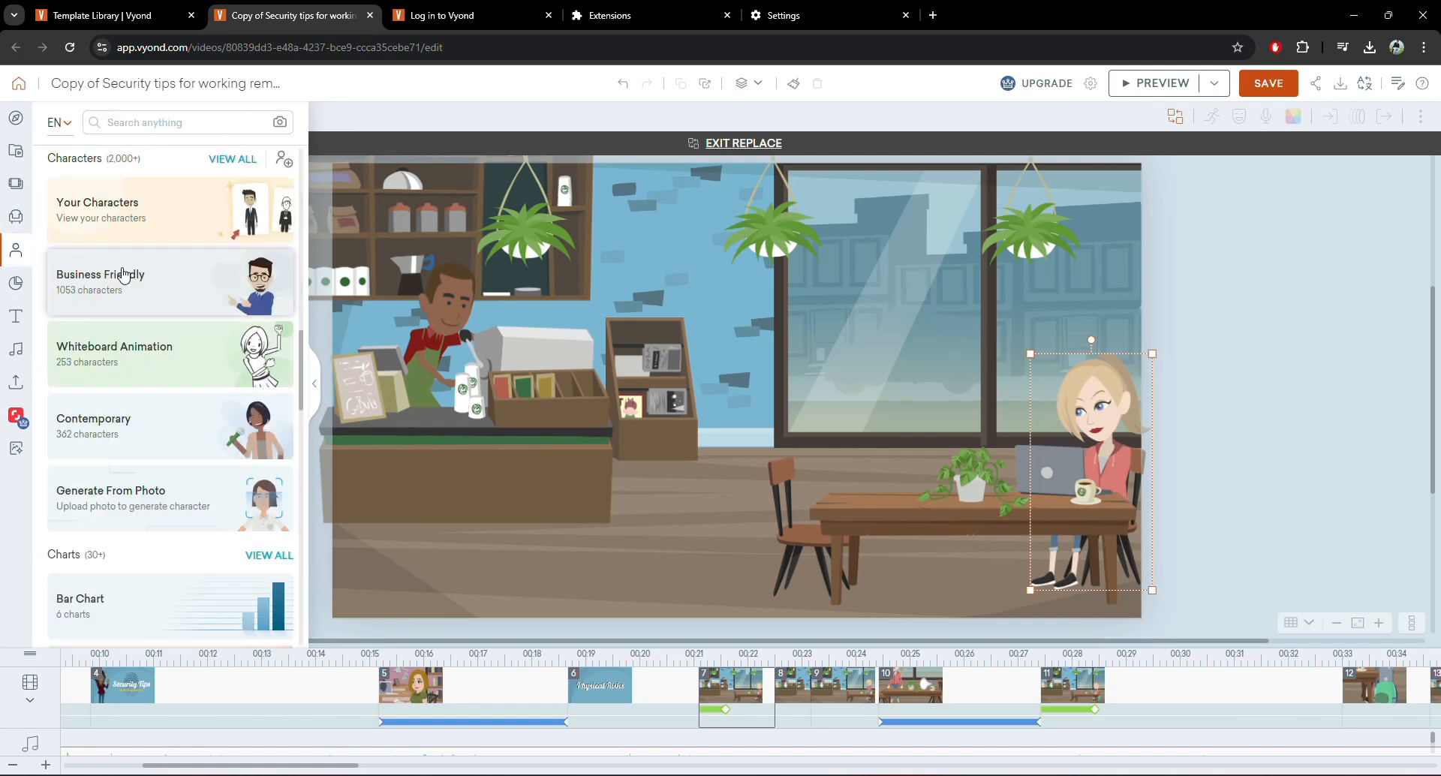
click(108, 307)
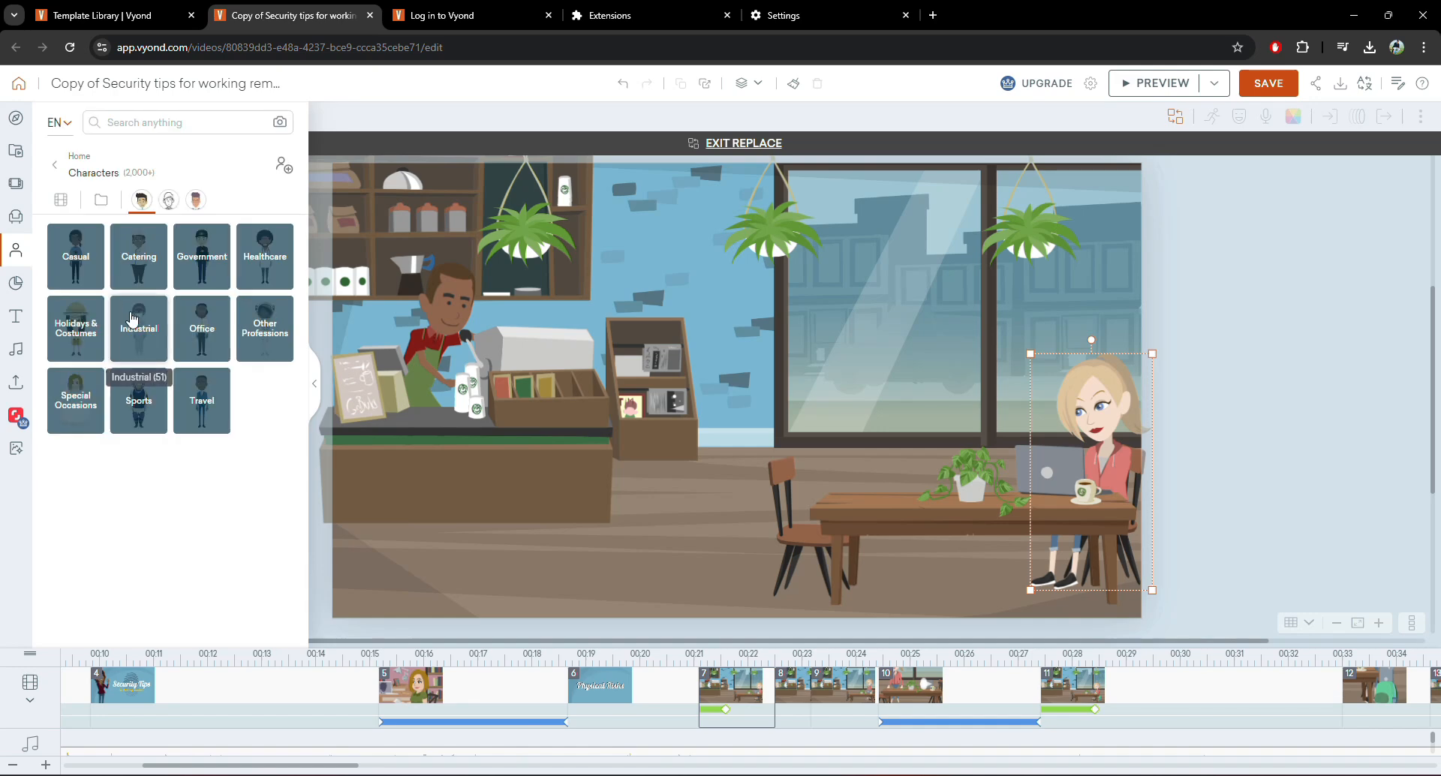
click(154, 344)
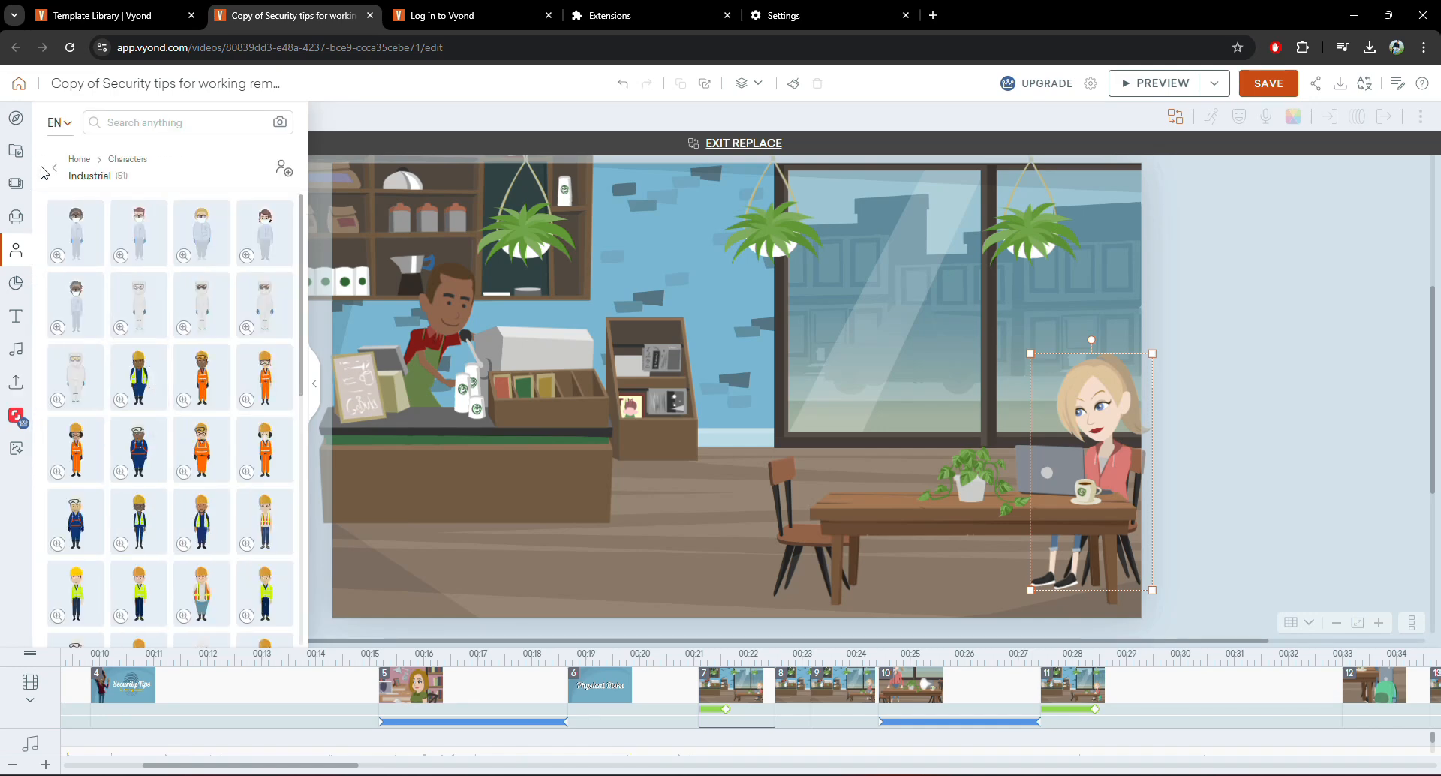
click(56, 178)
click(79, 270)
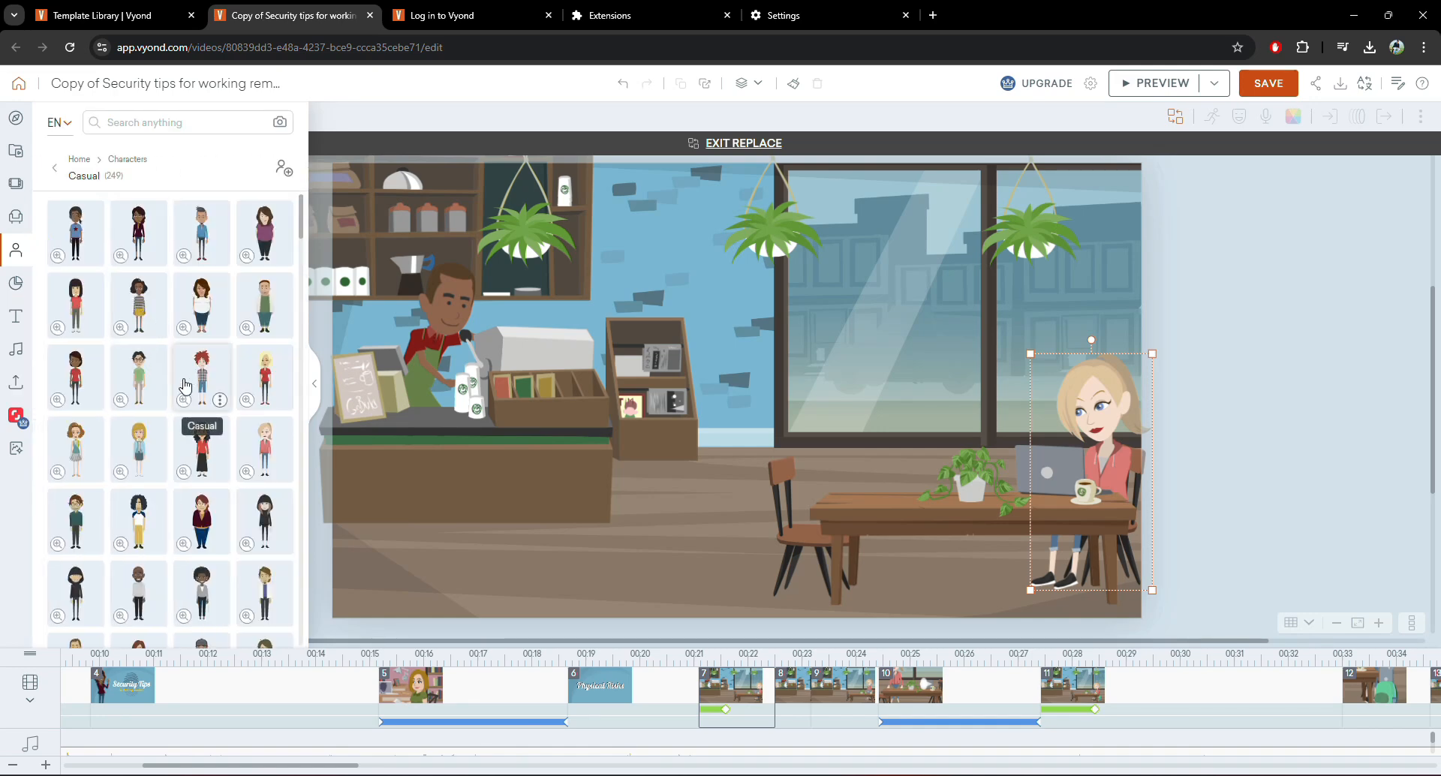
Step: Try the bearded man in a cap as the replacement, settle on the curly-haired woman in the purple top, and save the video
scroll(210, 400, down, 4)
click(216, 367)
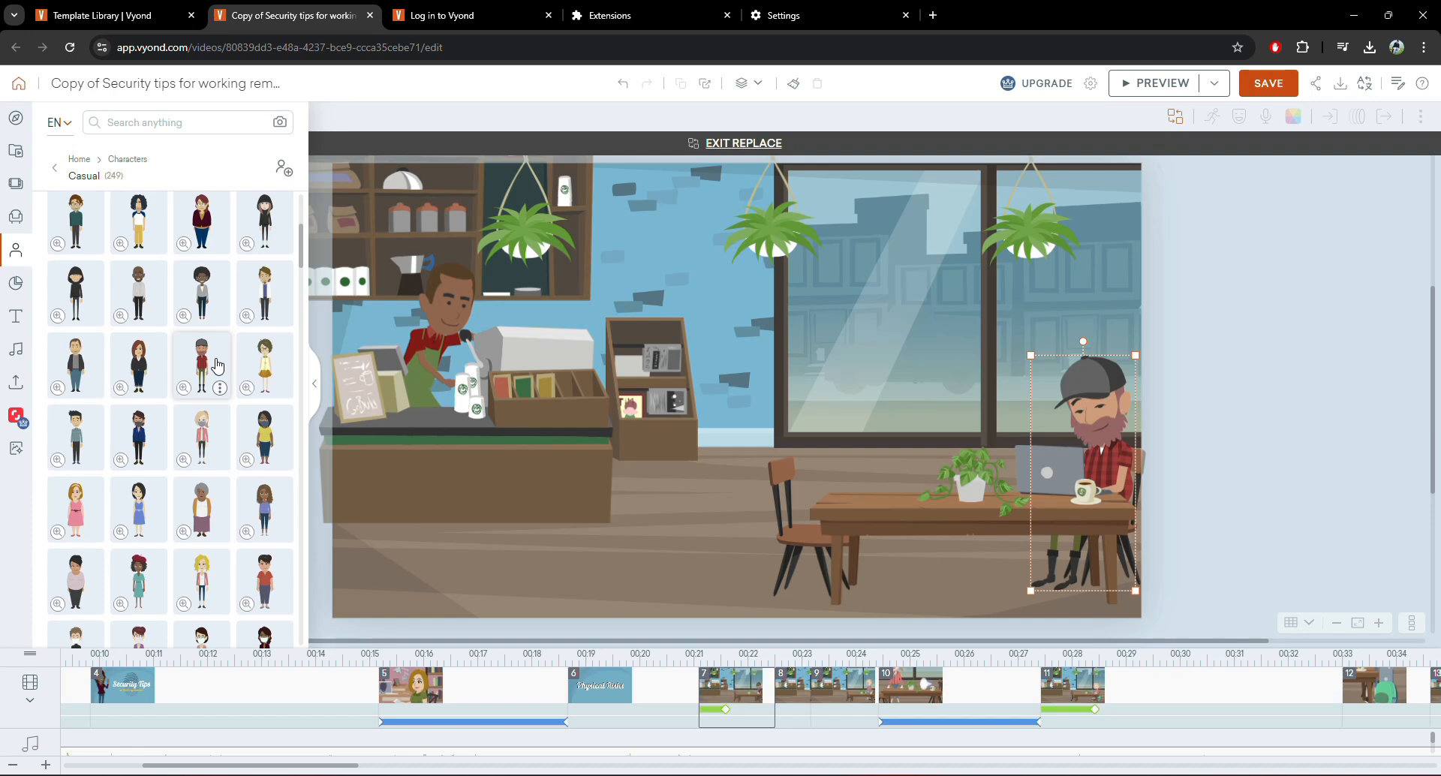
scroll(216, 366, down, 2)
click(265, 349)
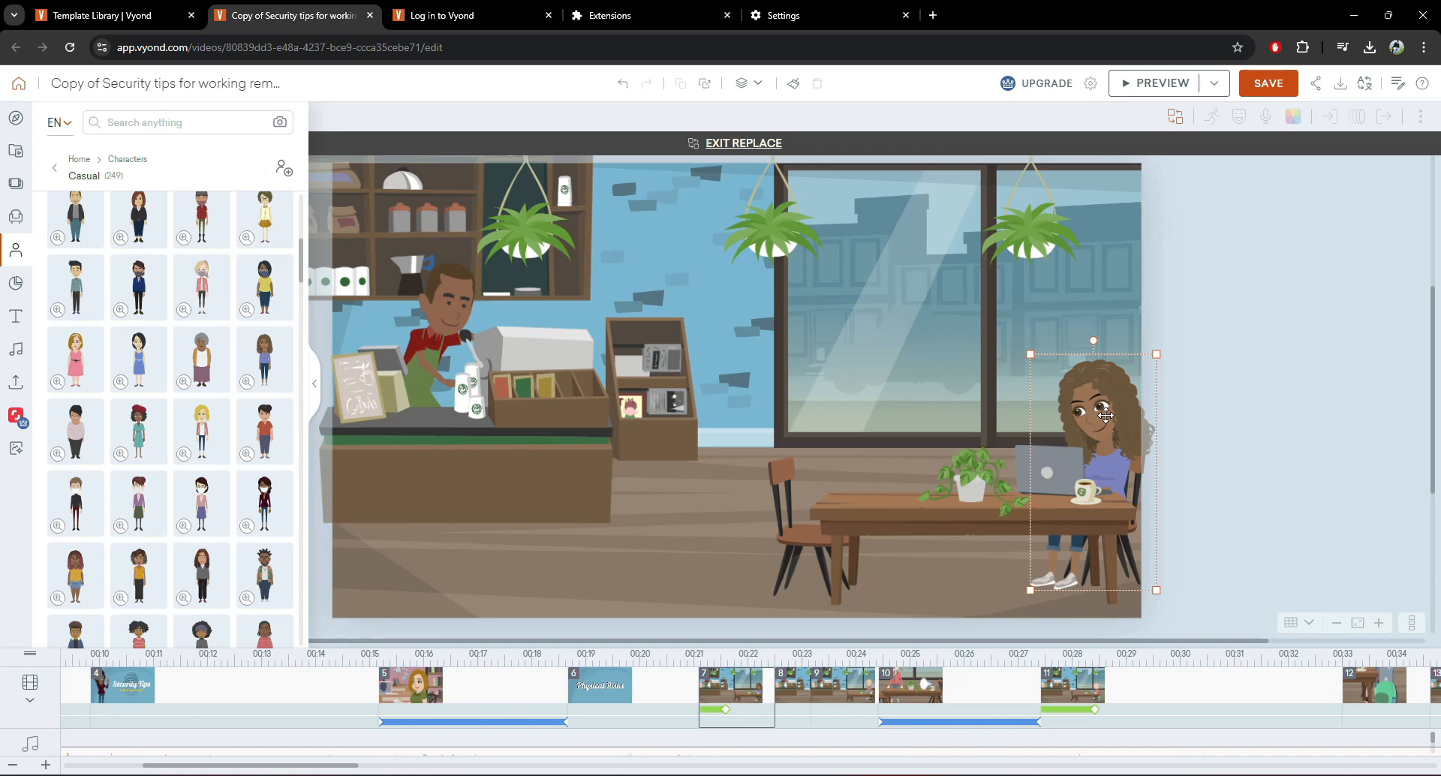
click(1268, 85)
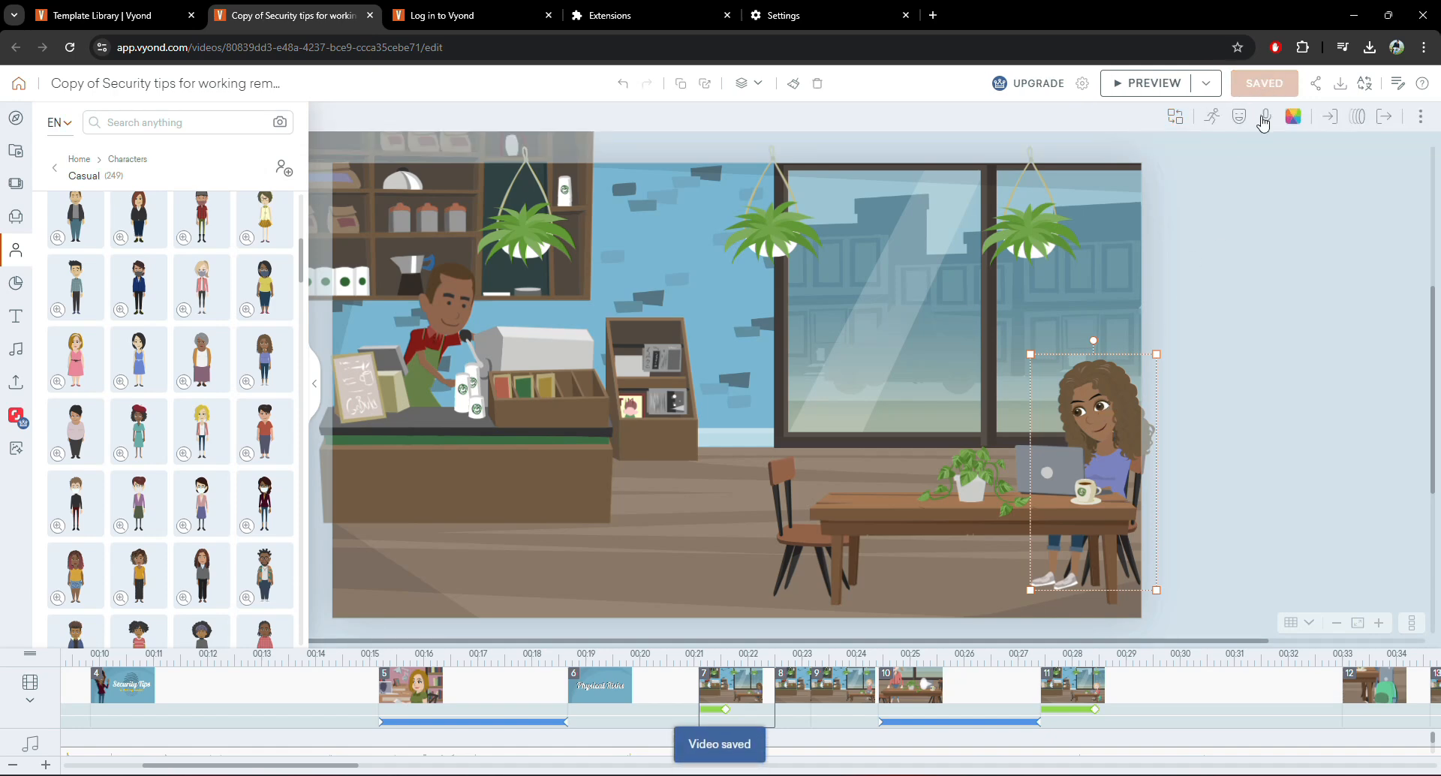
click(1248, 259)
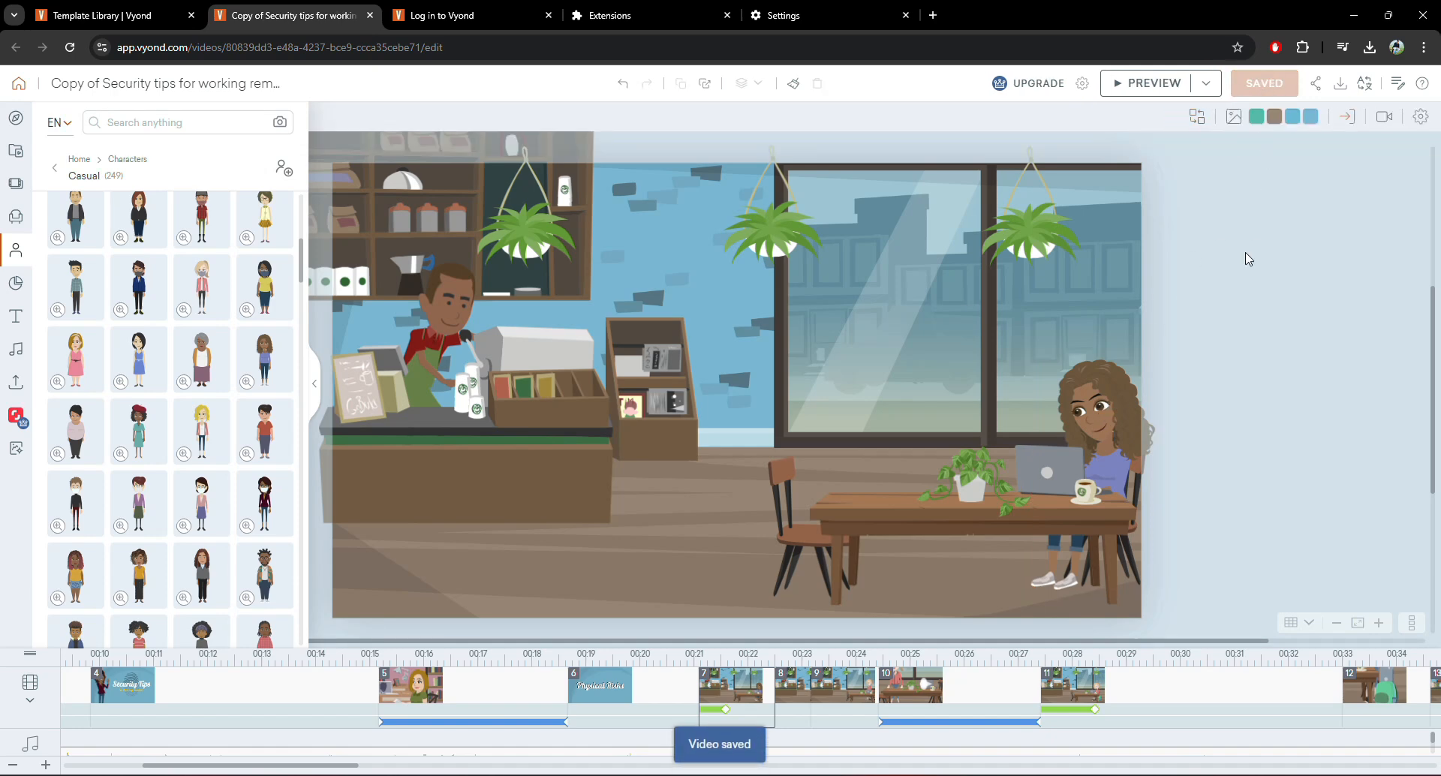
Step: Check the aspect ratio in the video settings and leave without changing anything
click(1084, 85)
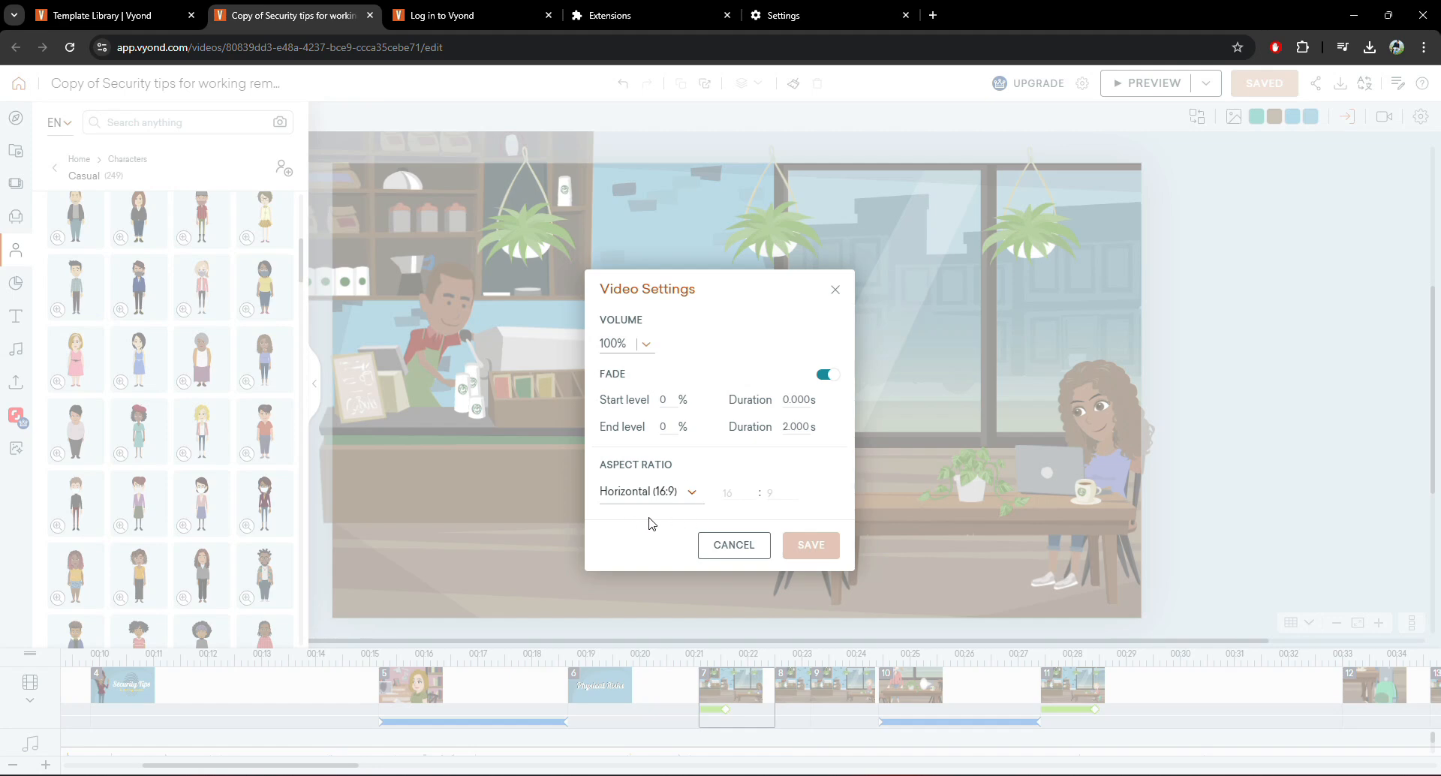
click(690, 493)
click(689, 495)
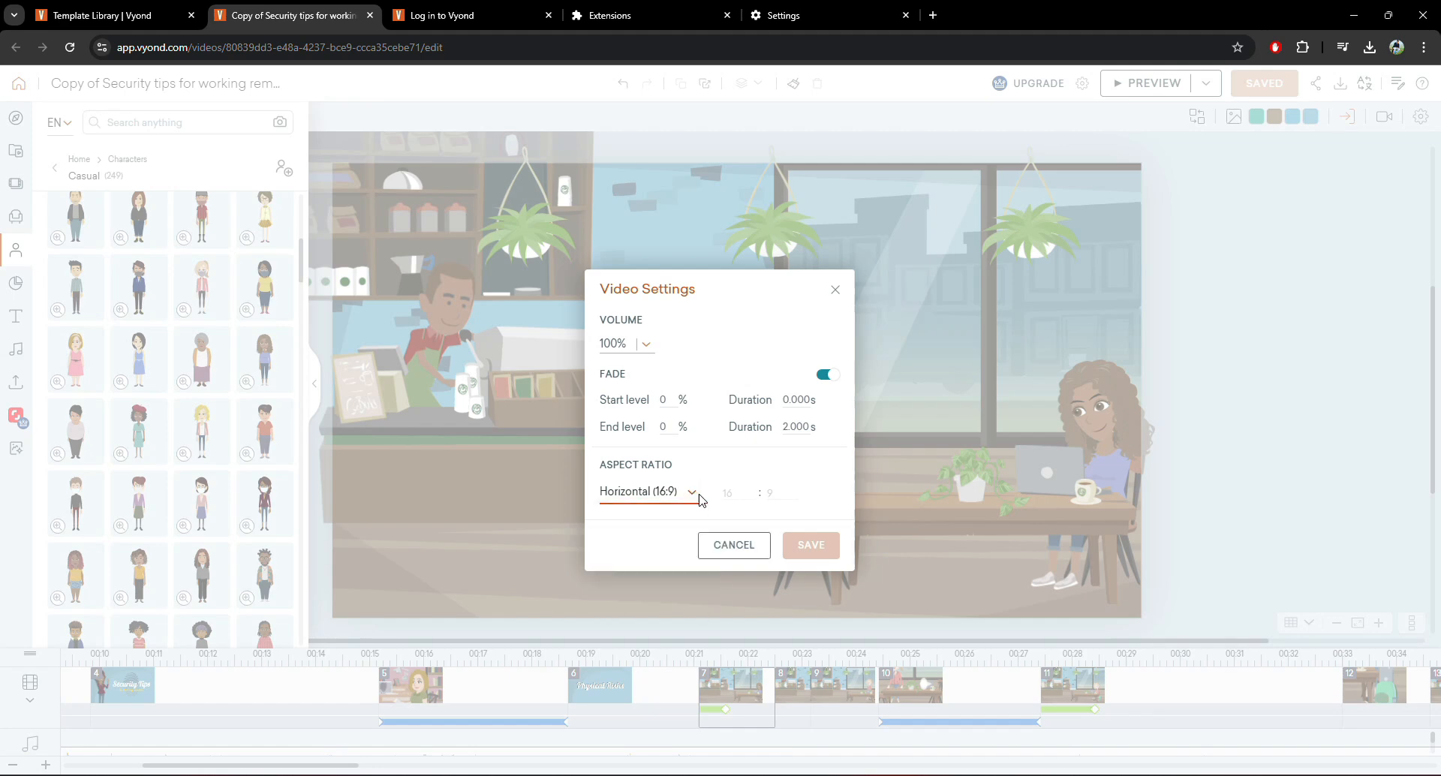
click(734, 546)
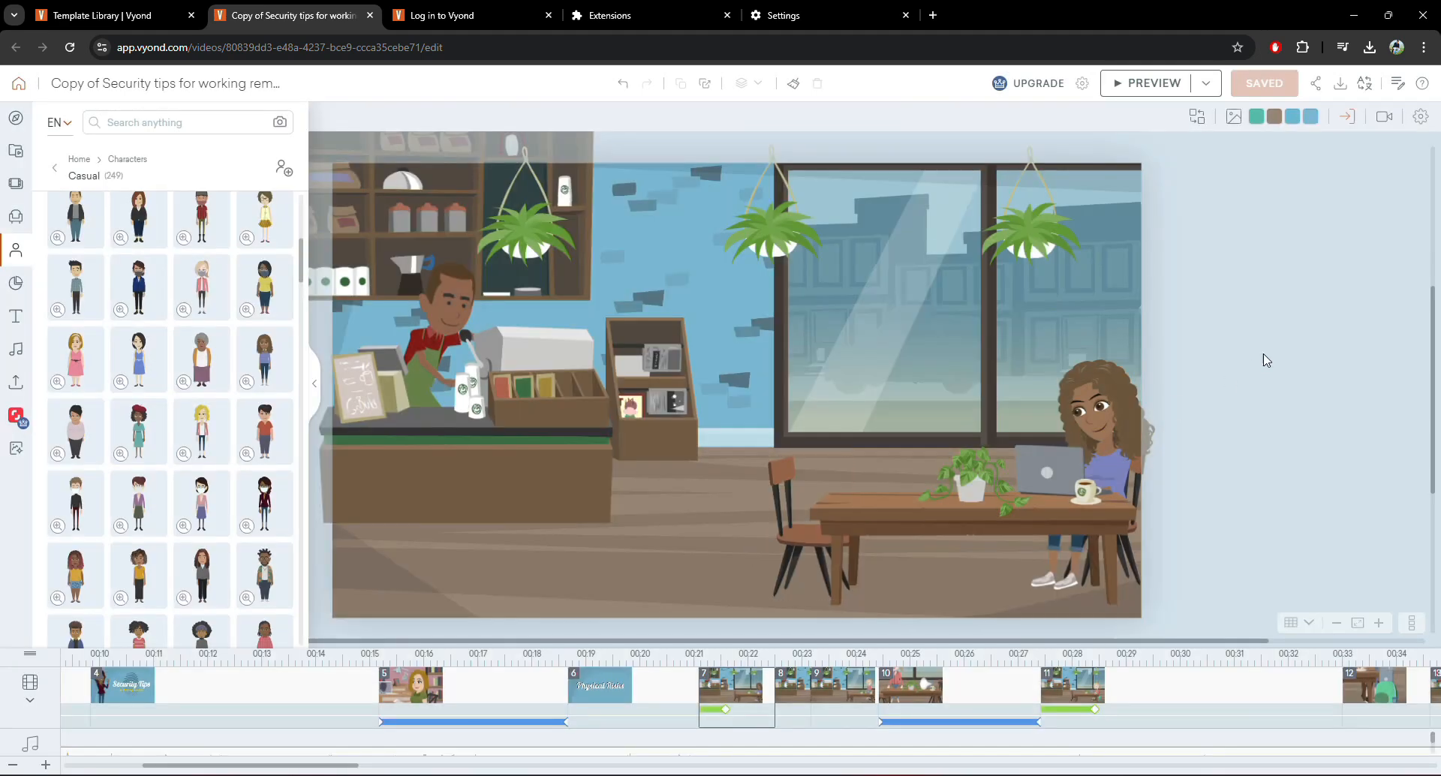
Step: Add a whole-scene camera movement to scene 7, ending at 576 × 324 px, and save the video
click(1386, 118)
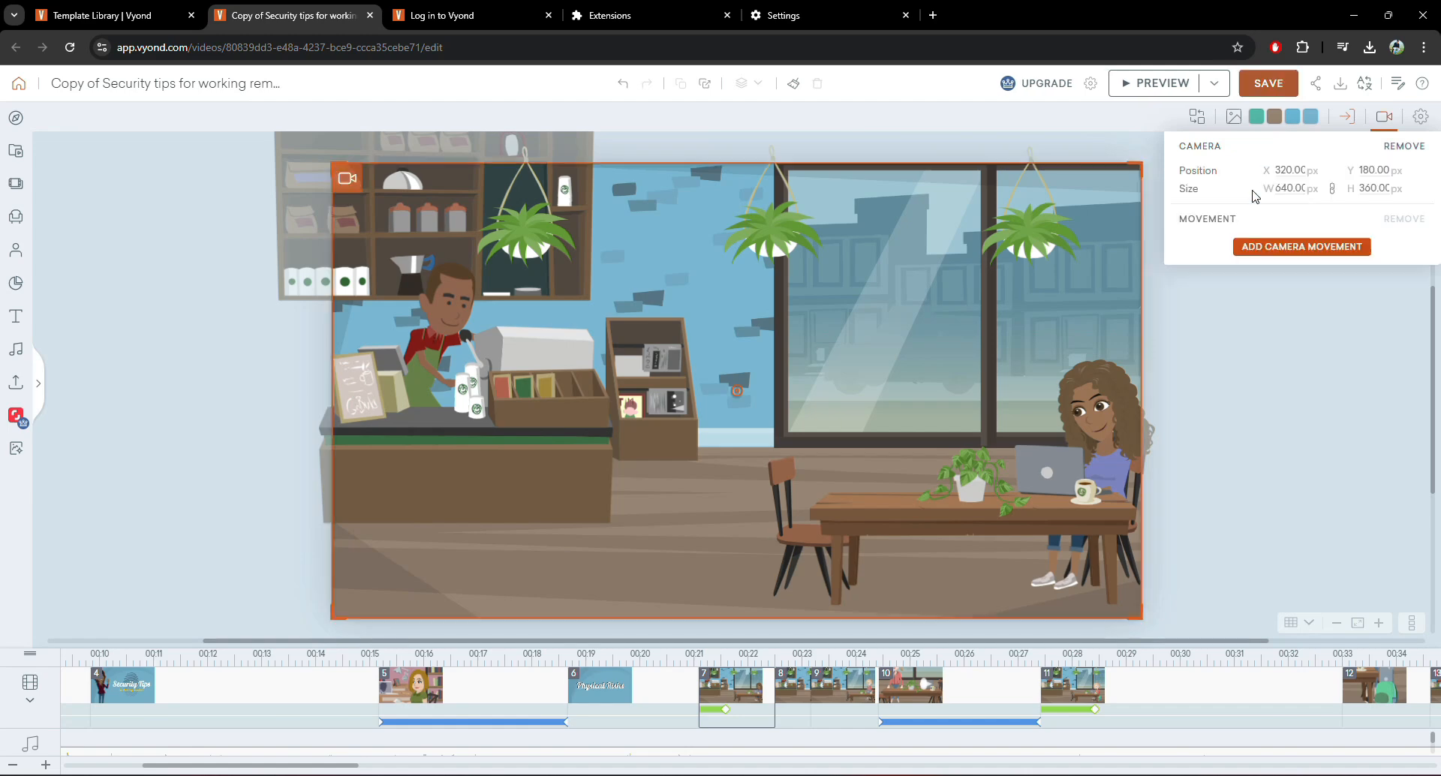
click(1302, 246)
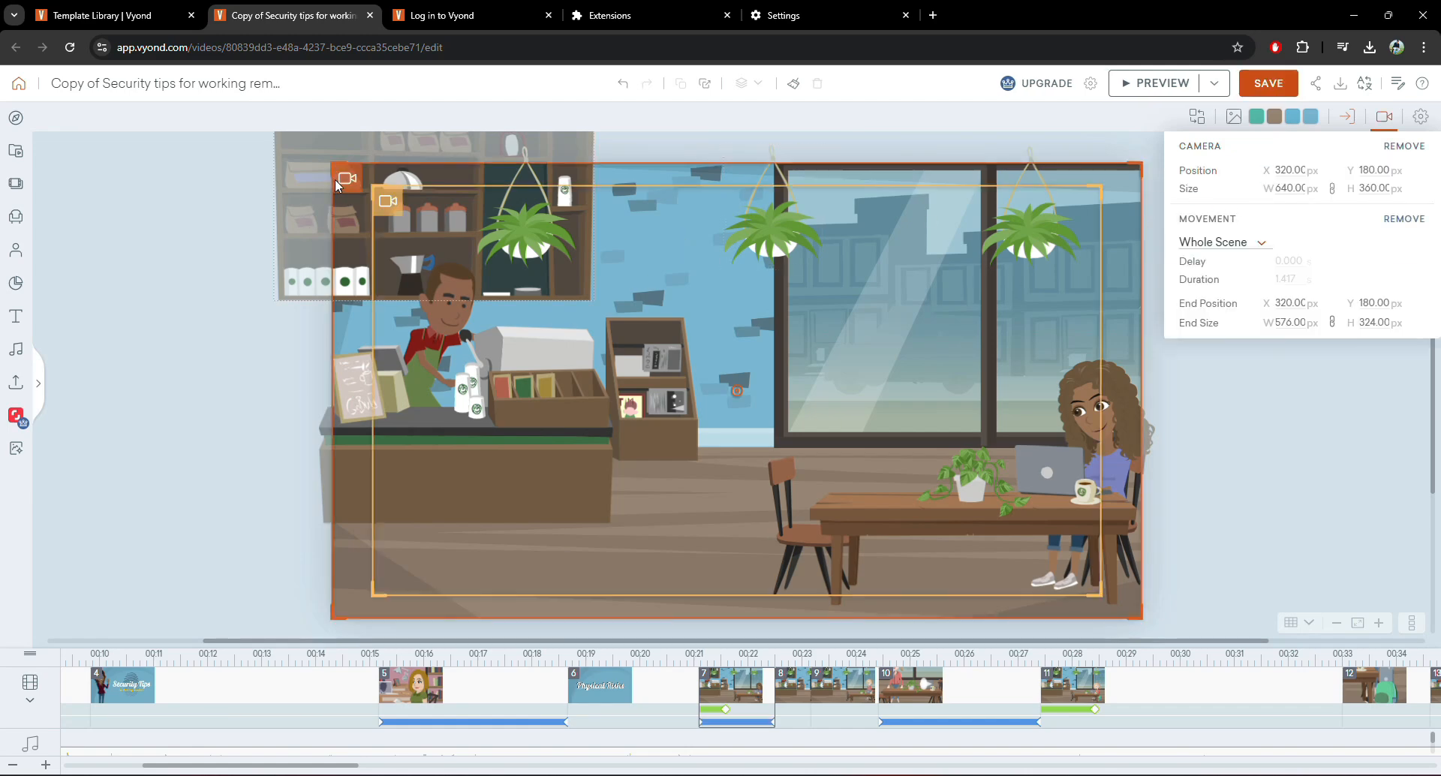
click(1259, 86)
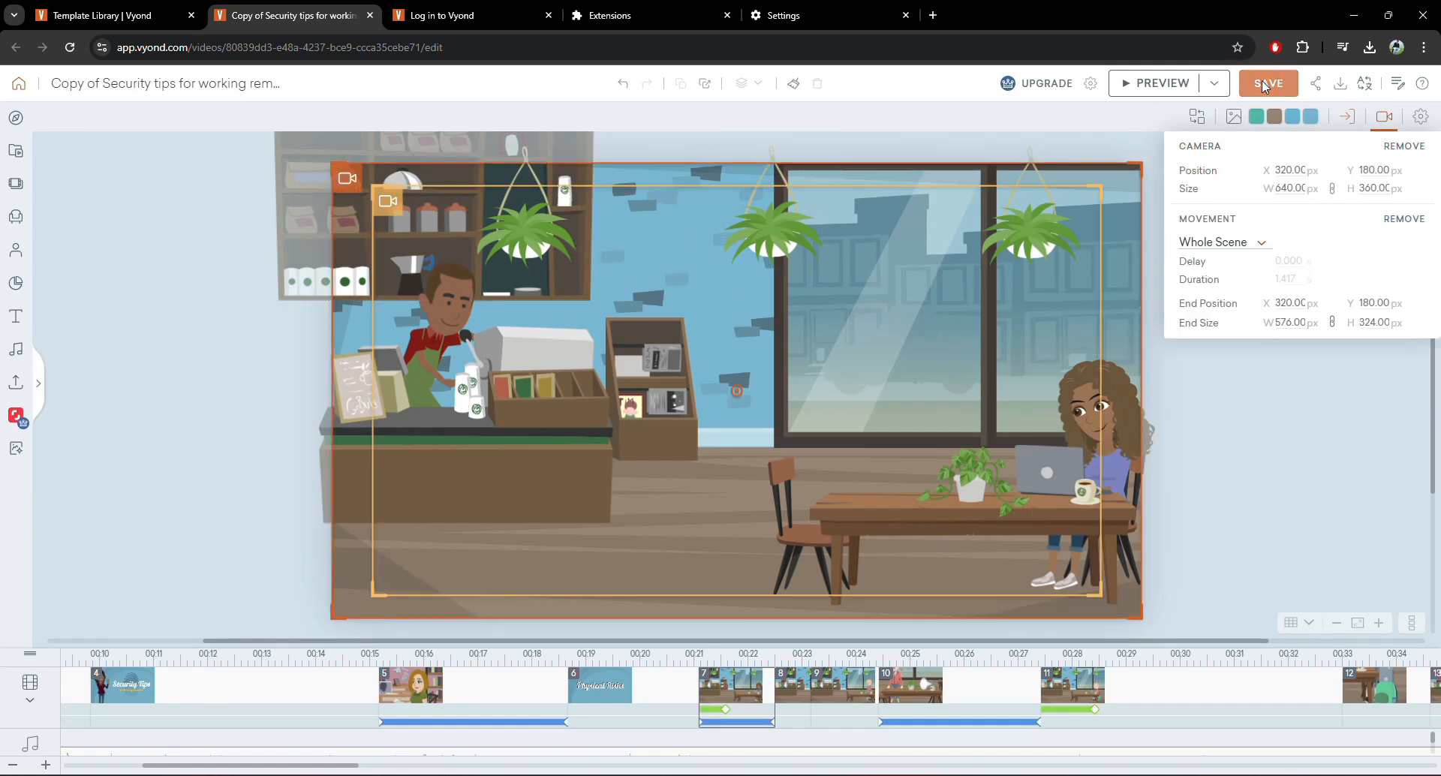